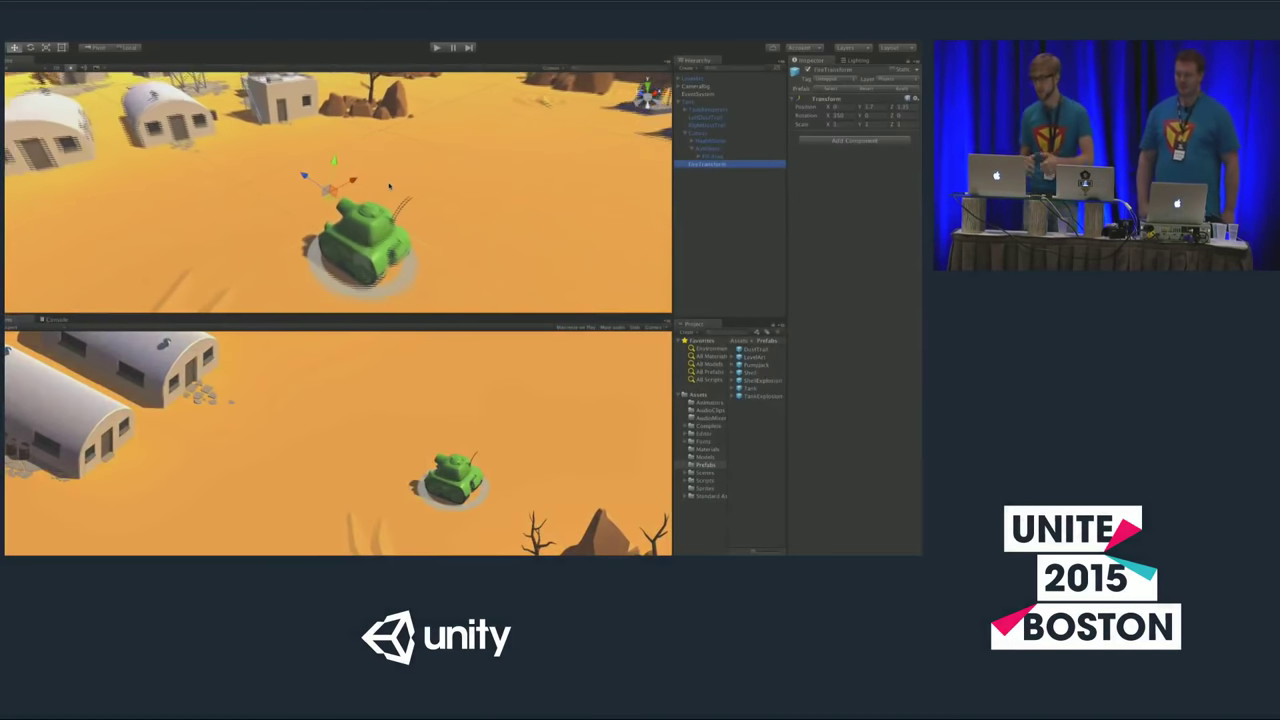
# - Select the AimSlider and drag its Value to preview the fill
pyautogui.scroll(-4, 389, 185)
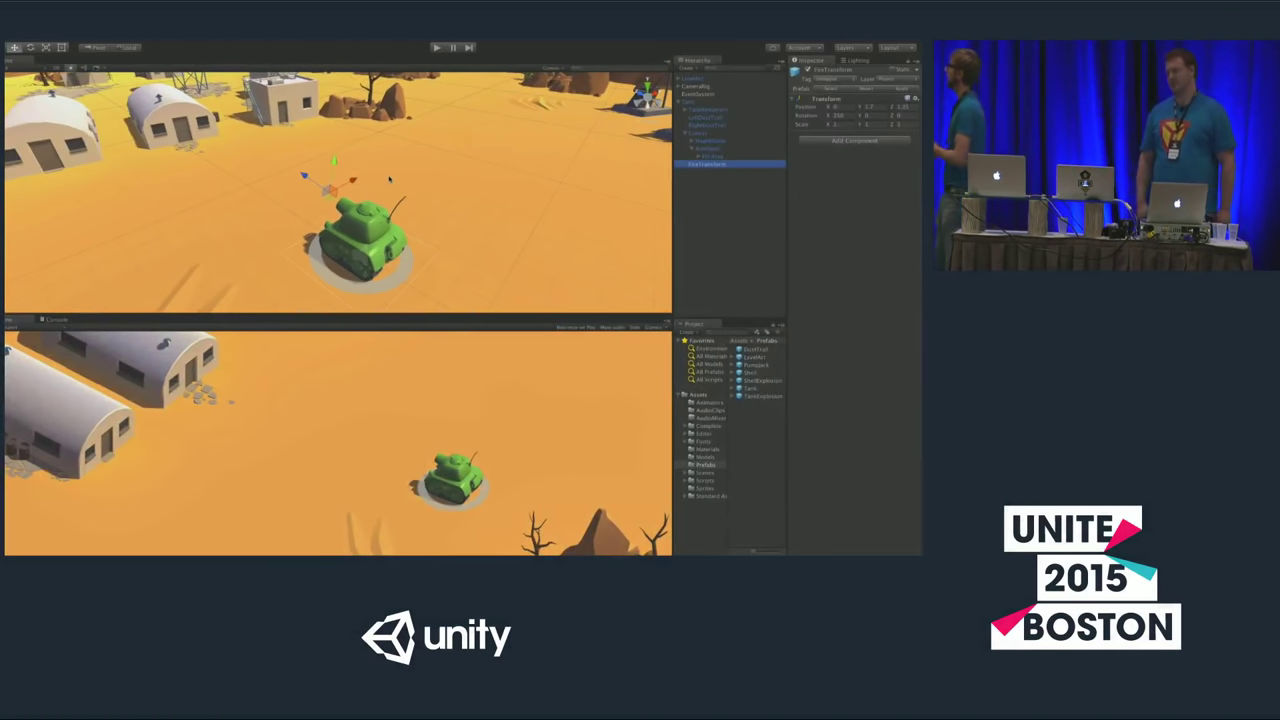
pyautogui.keyDown('alt'); pyautogui.moveTo(389, 185); pyautogui.dragTo(452, 134); pyautogui.keyUp('alt')
pyautogui.click(709, 148)
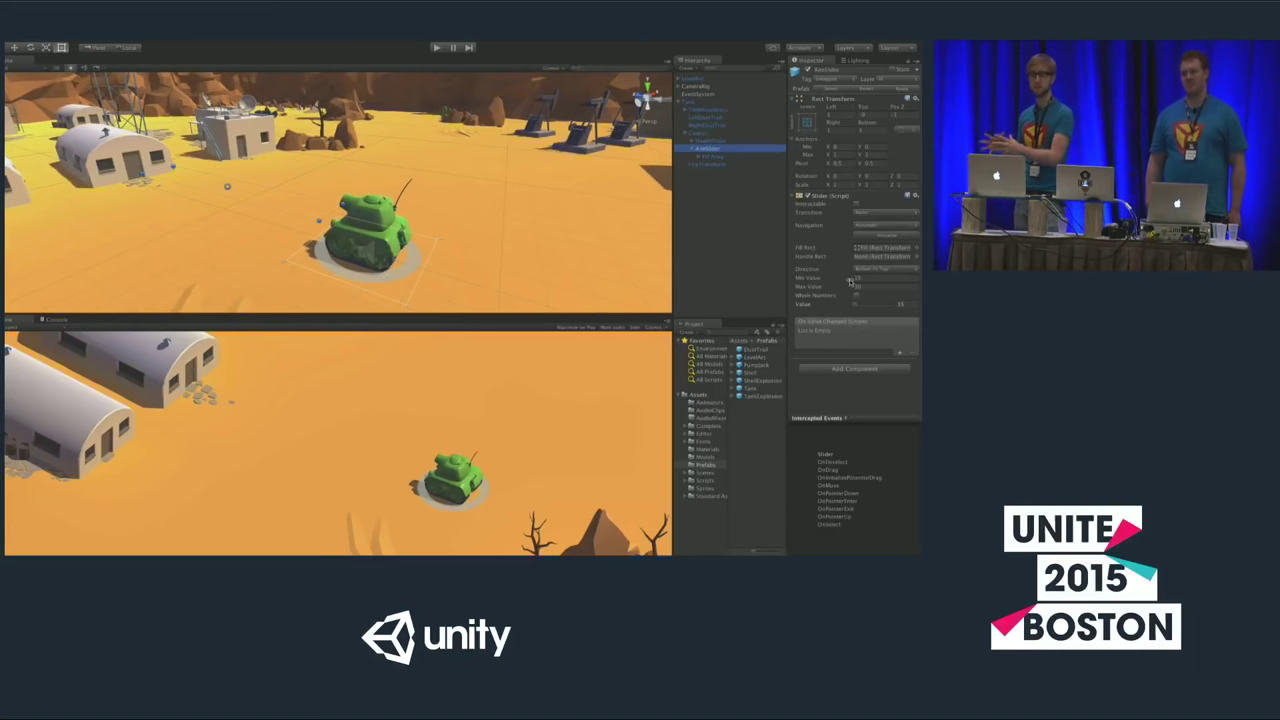
pyautogui.moveTo(858, 306); pyautogui.dragTo(825, 316)
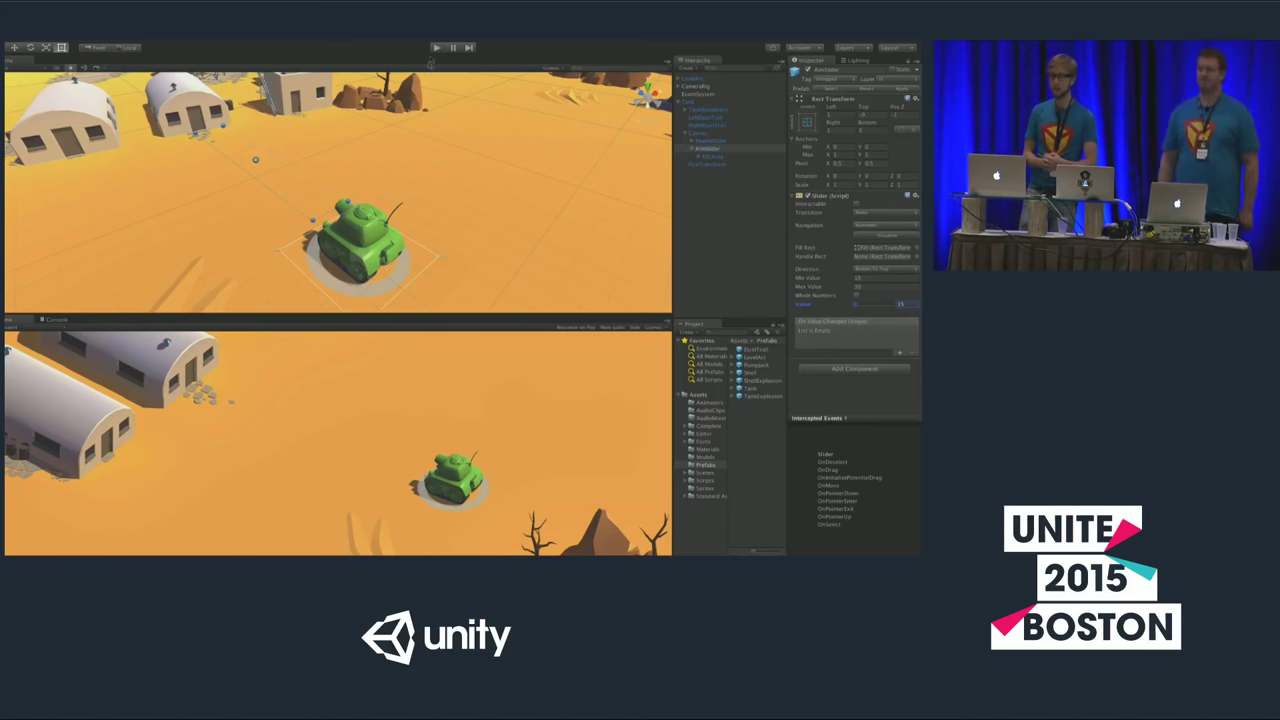
# - Test-fire several charged shells with Space in Play mode, then select the Tank
pyautogui.click(436, 48)
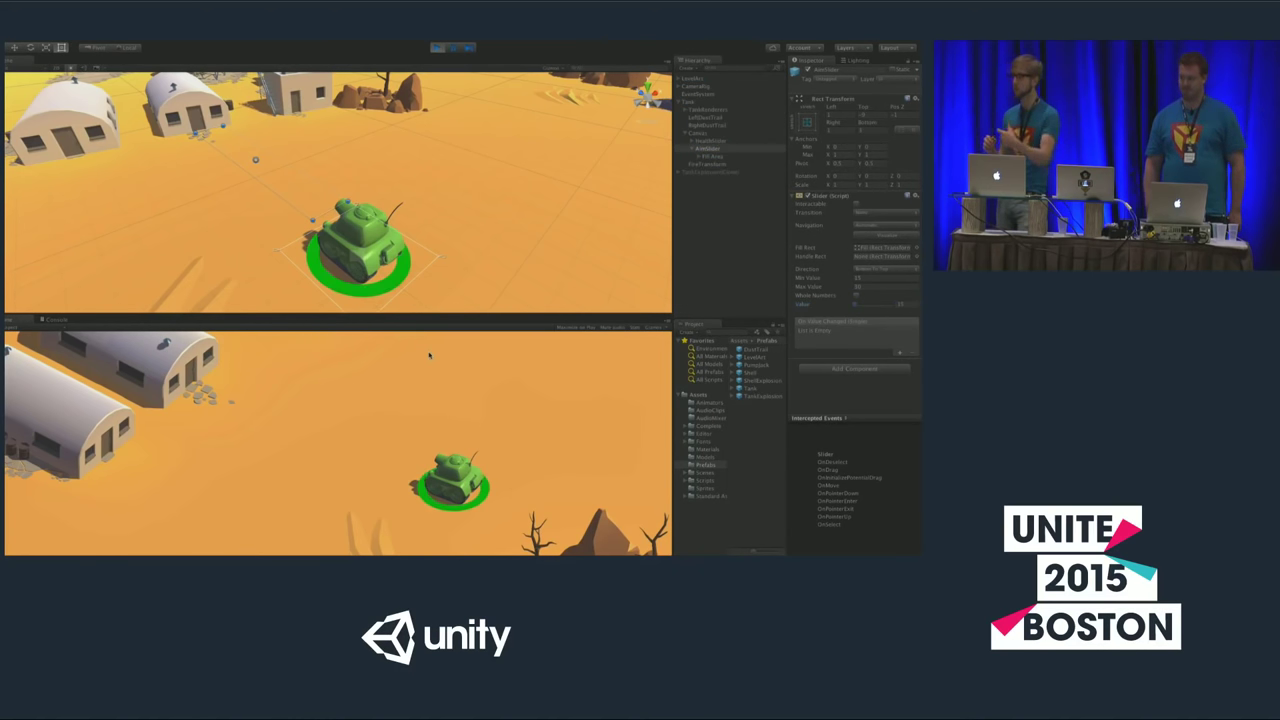
pyautogui.press('space')
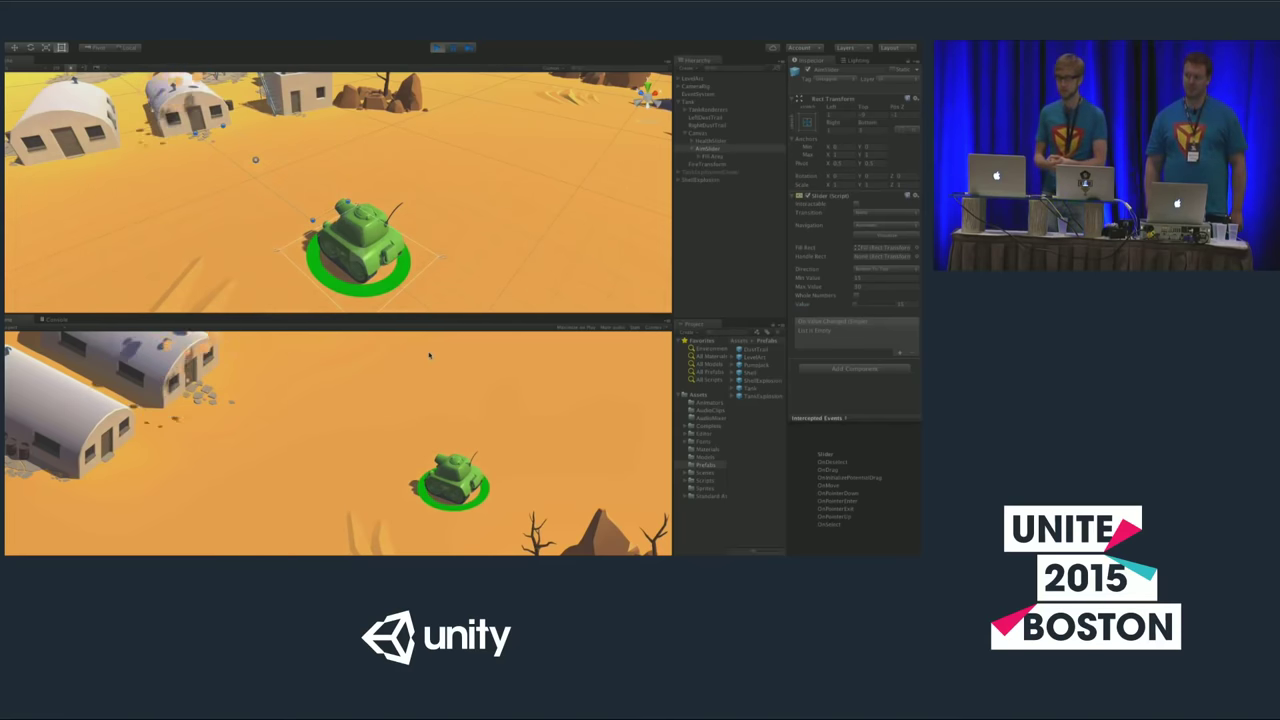
pyautogui.press('space')
pyautogui.press('space')
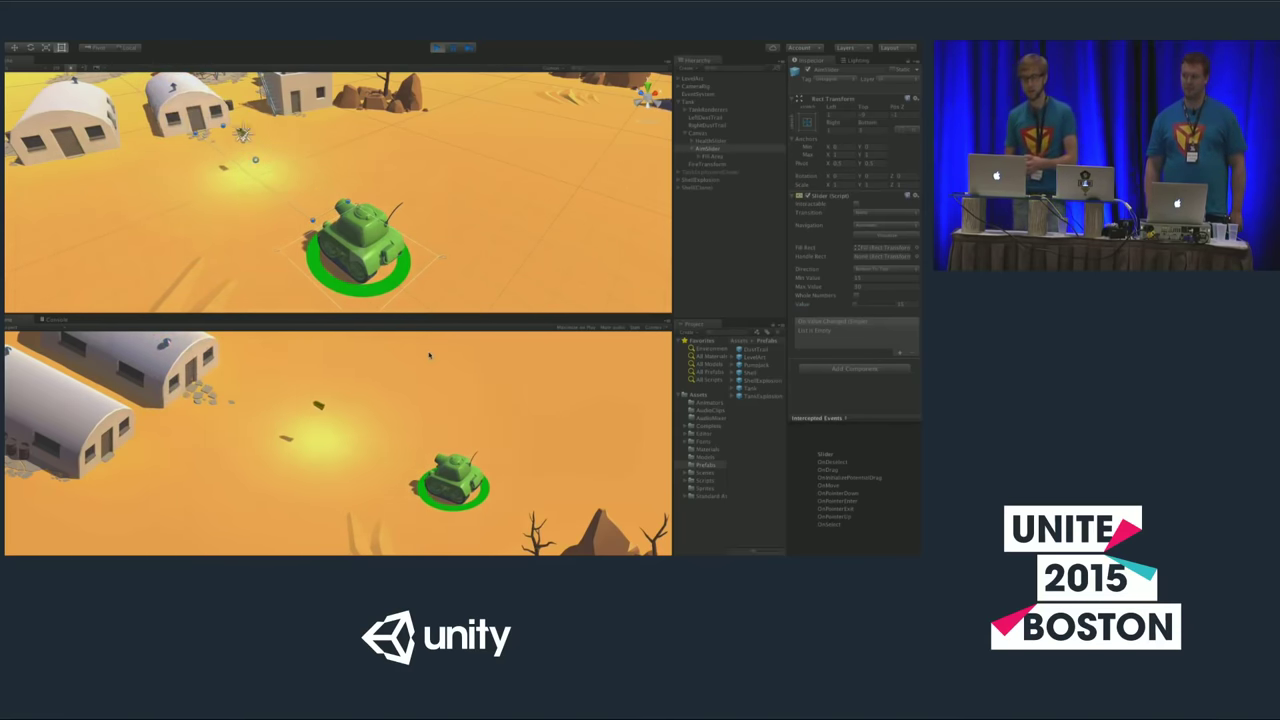
pyautogui.press('space')
pyautogui.press('space')
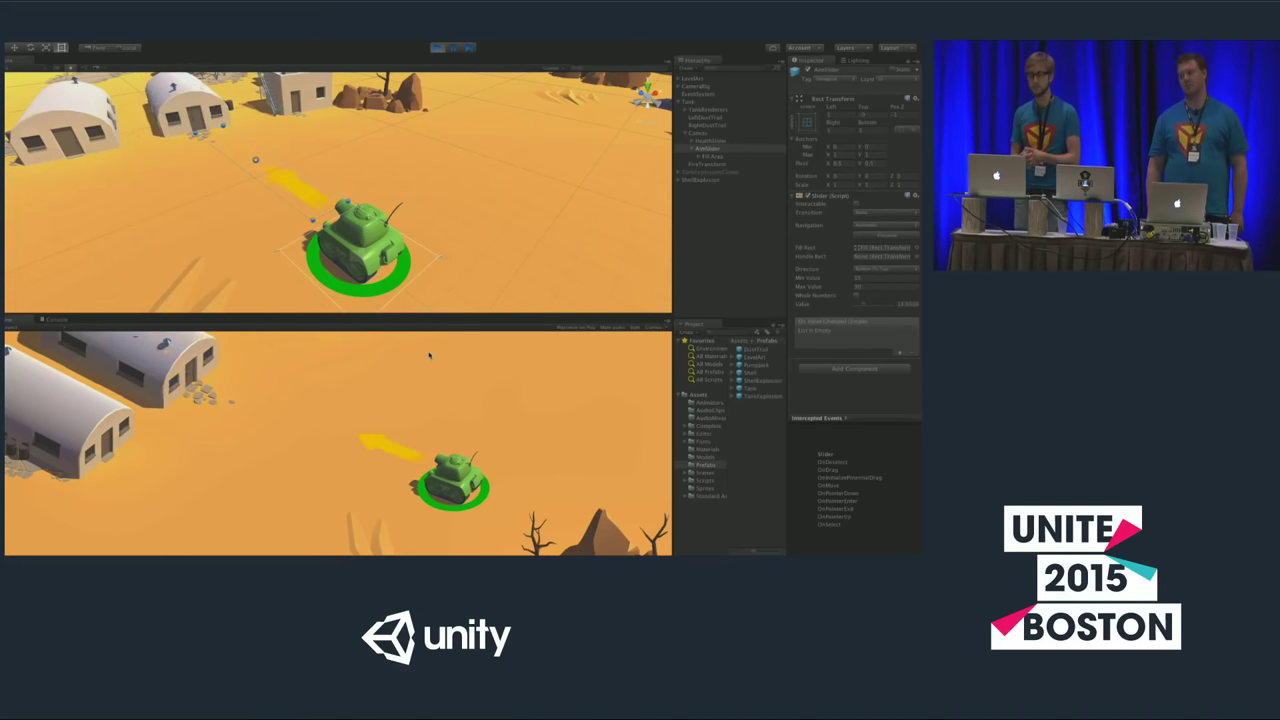
pyautogui.press('space')
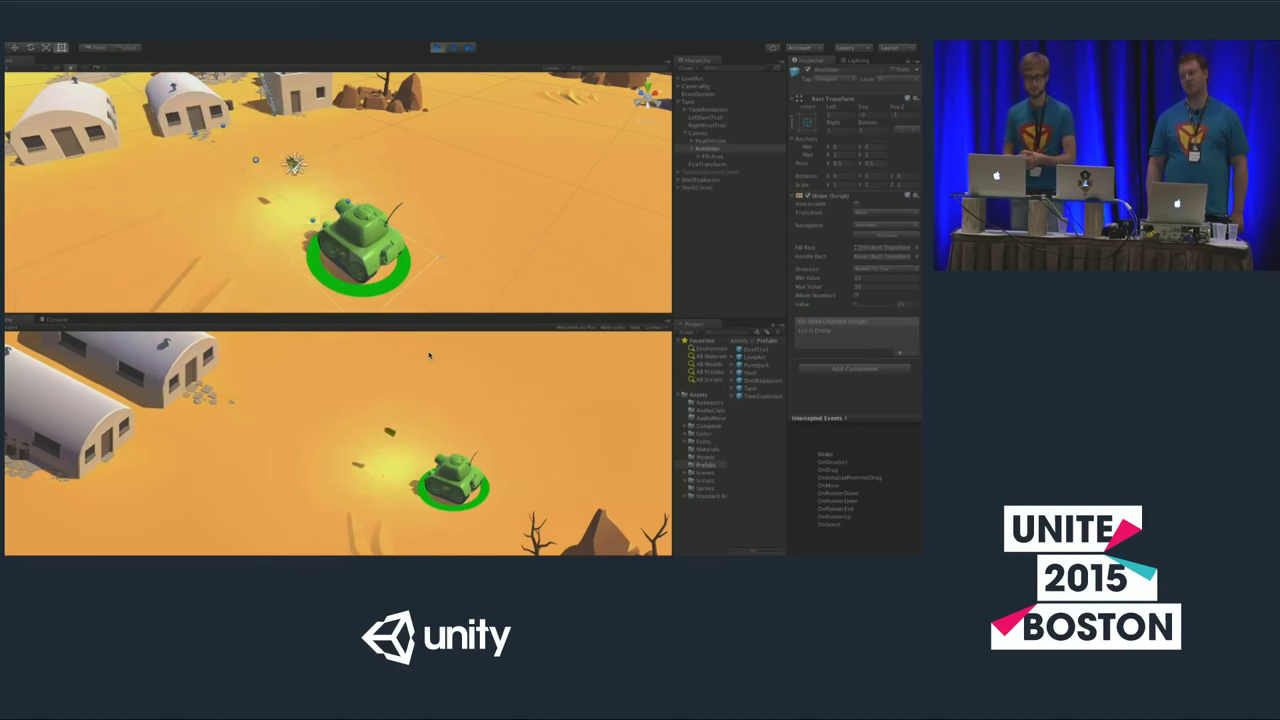
pyautogui.press('space')
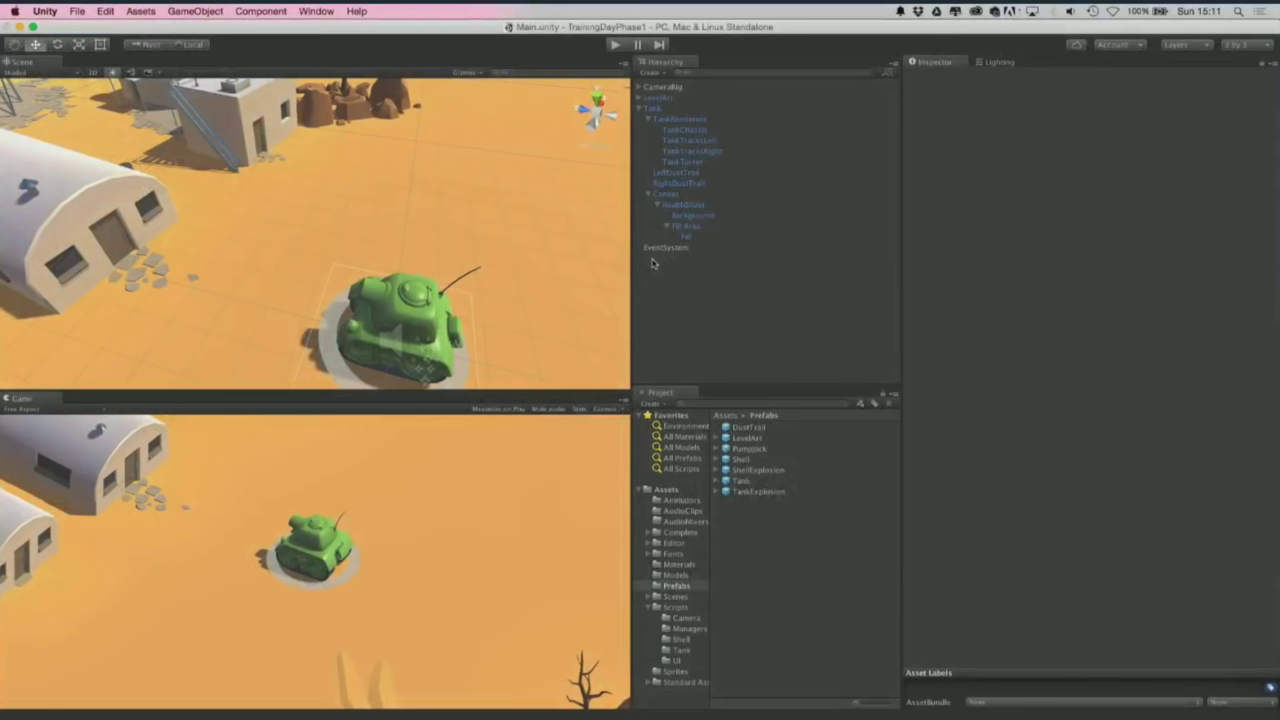
pyautogui.click(655, 108)
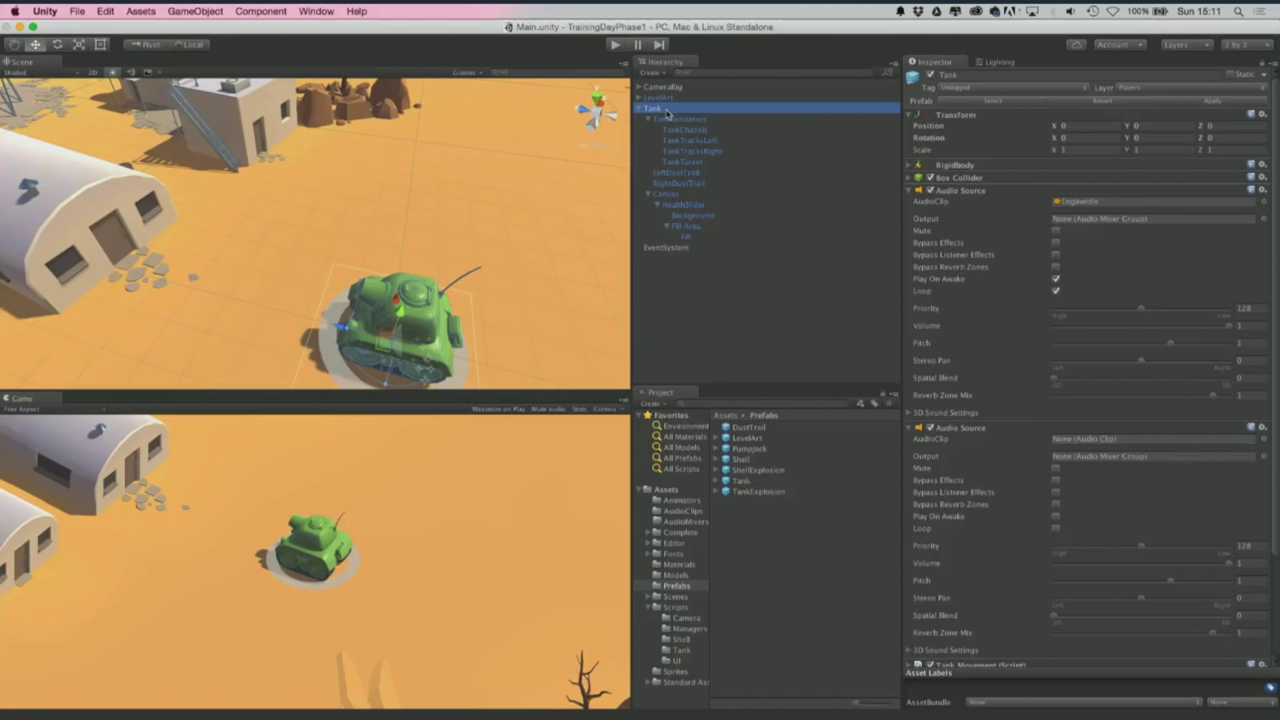
# - Create an empty child object under the Tank
pyautogui.click(656, 73)
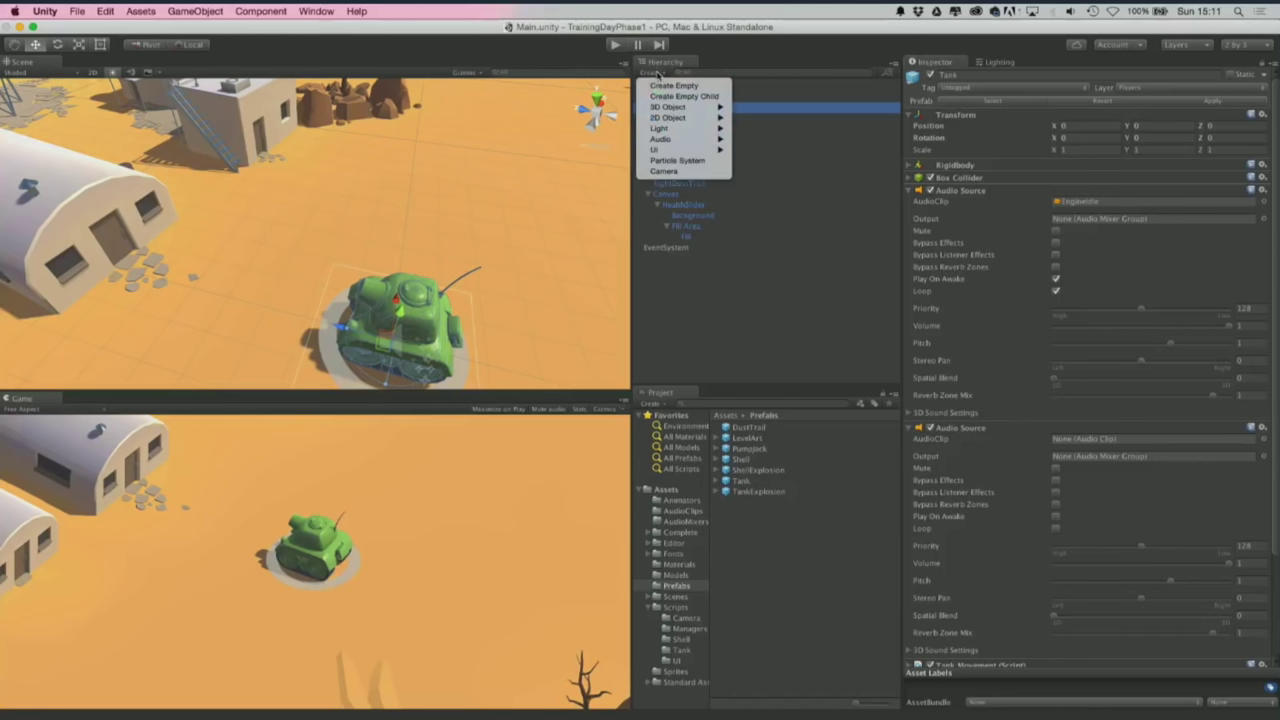
pyautogui.click(225, 10)
pyautogui.click(225, 10)
pyautogui.click(225, 10)
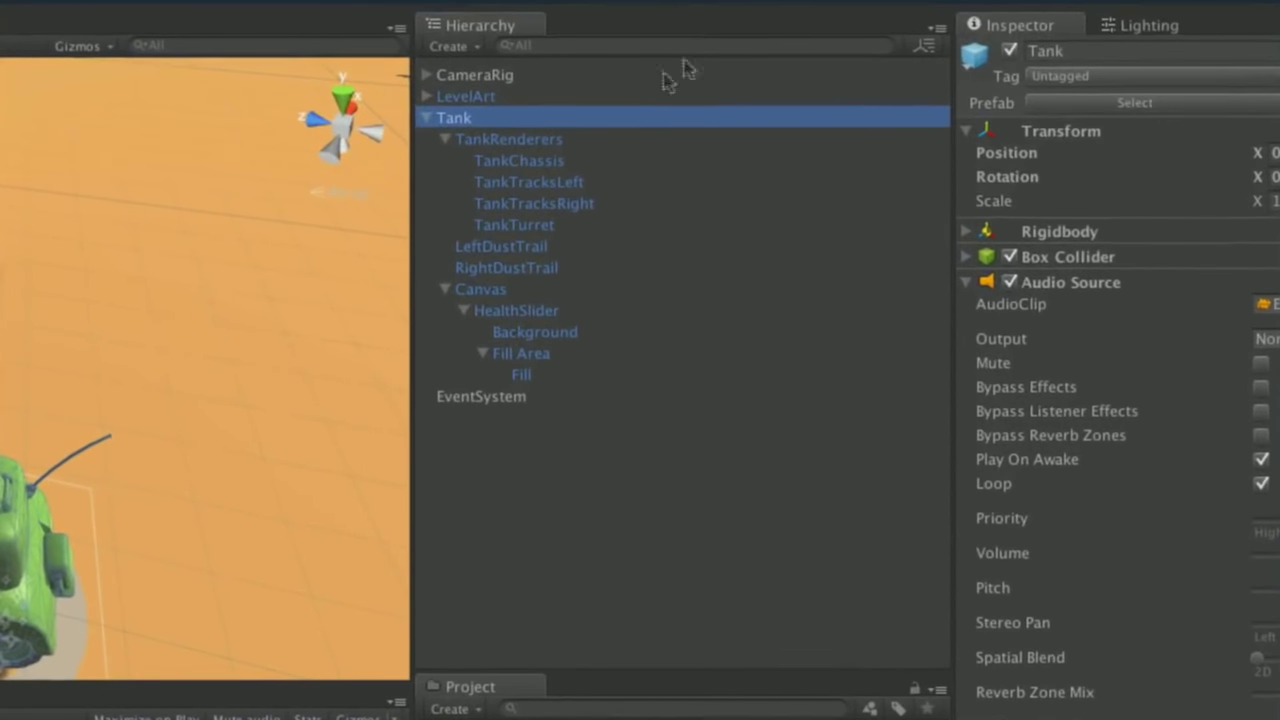
pyautogui.rightClick(490, 122)
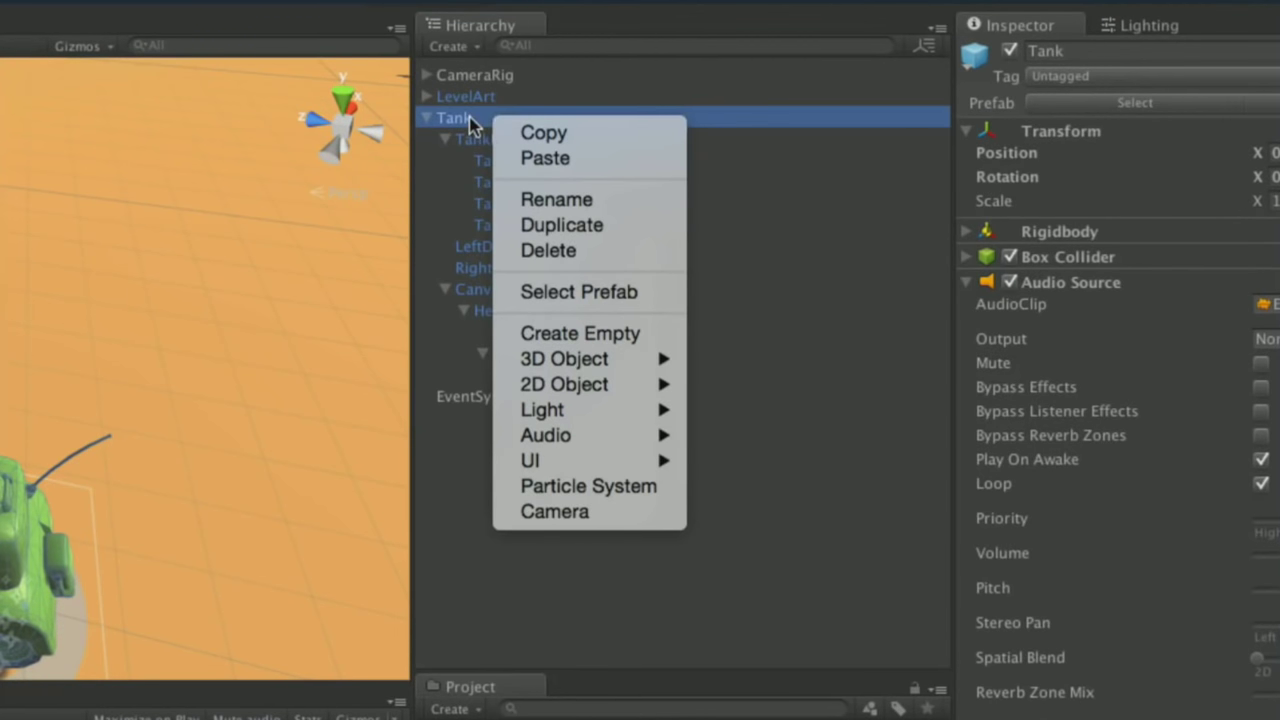
pyautogui.rightClick(470, 120)
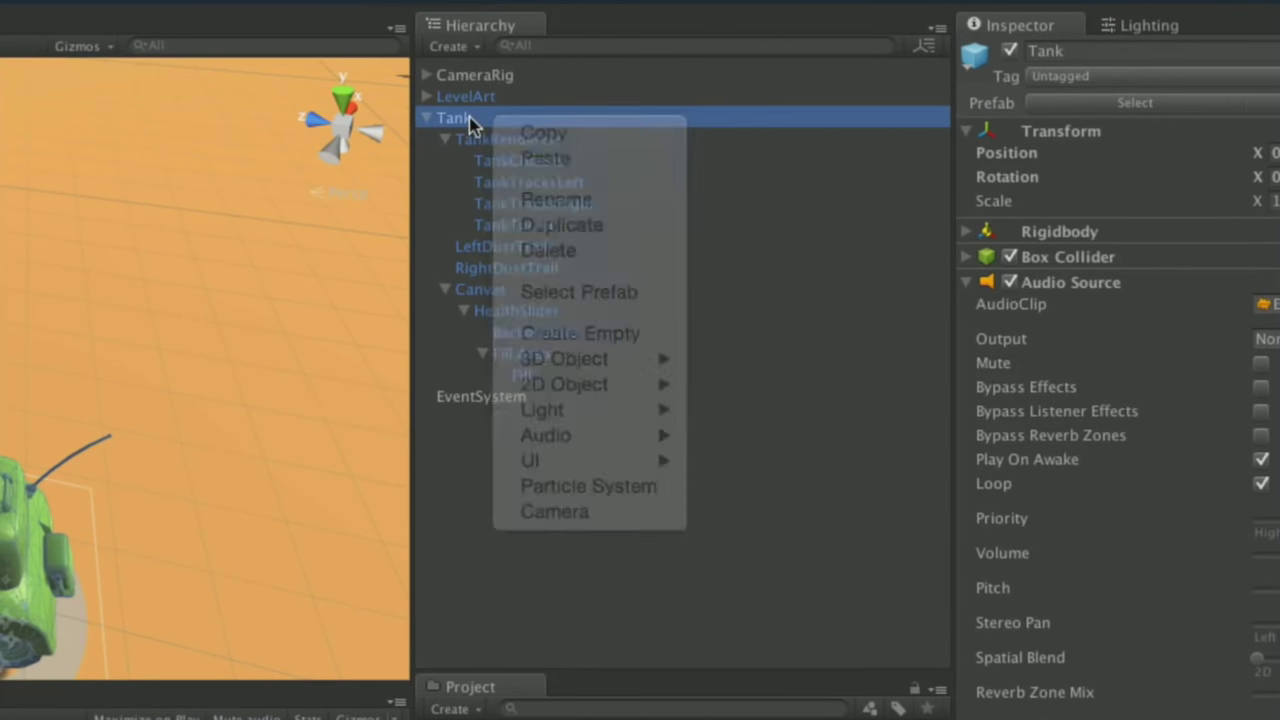
pyautogui.moveTo(540, 358)
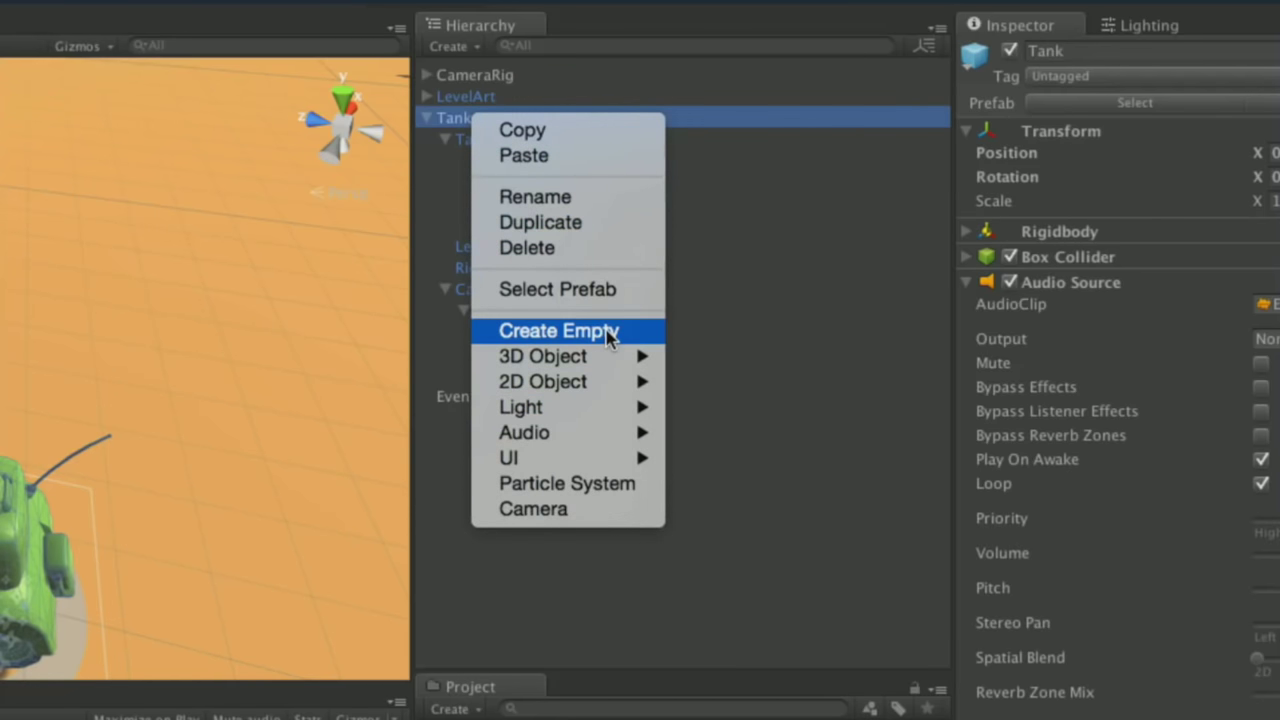
pyautogui.click(602, 330)
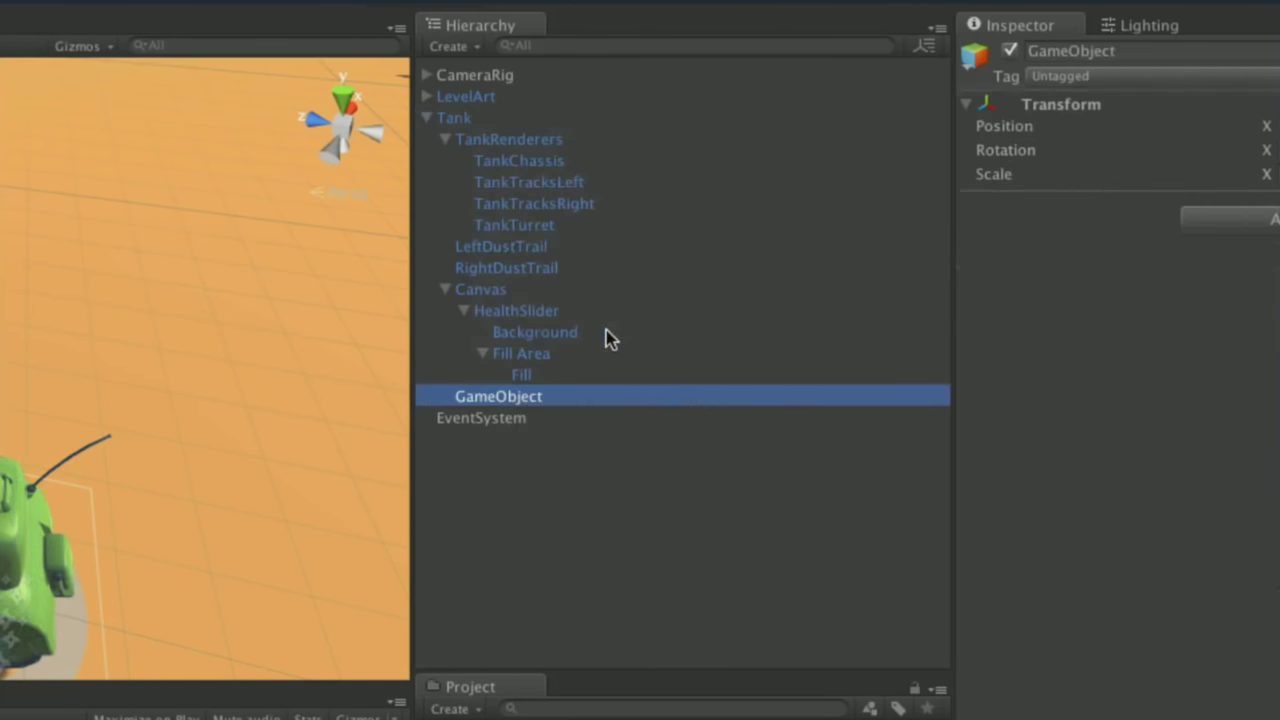
# - Collapse TankRenderers and Canvas, and rename the new object FireTransform
pyautogui.click(445, 139)
pyautogui.click(445, 203)
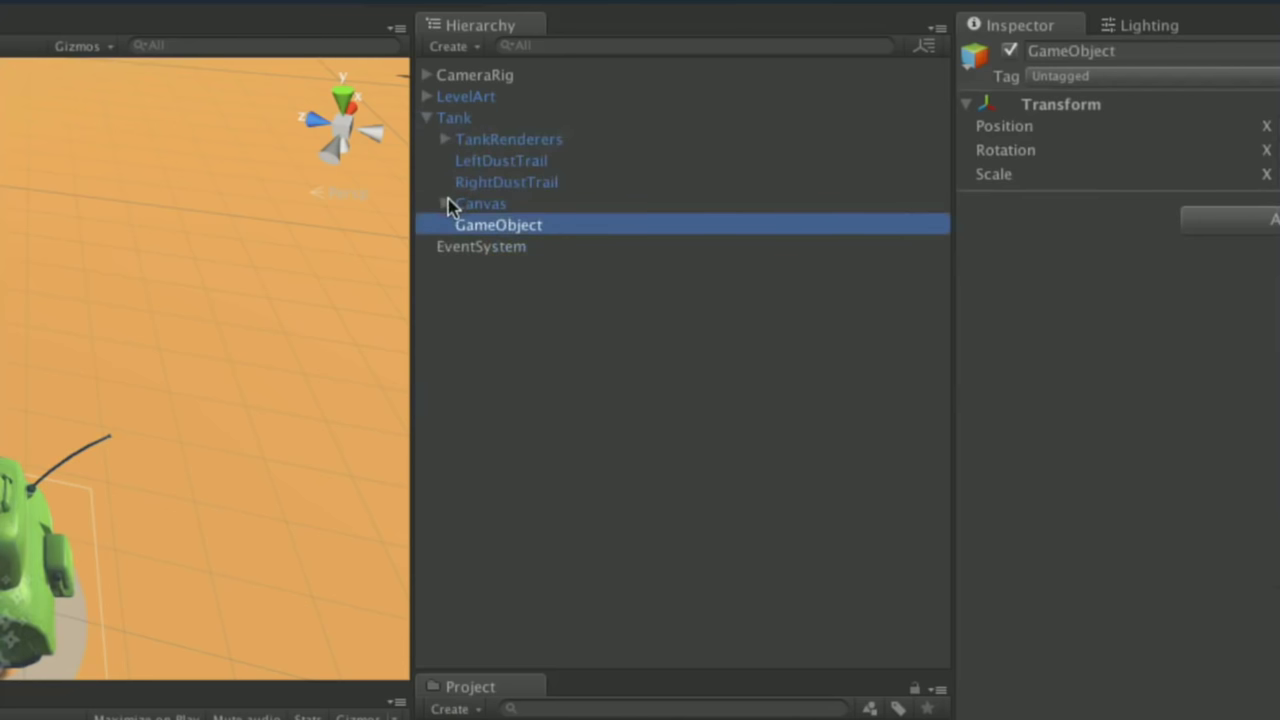
pyautogui.click(633, 225)
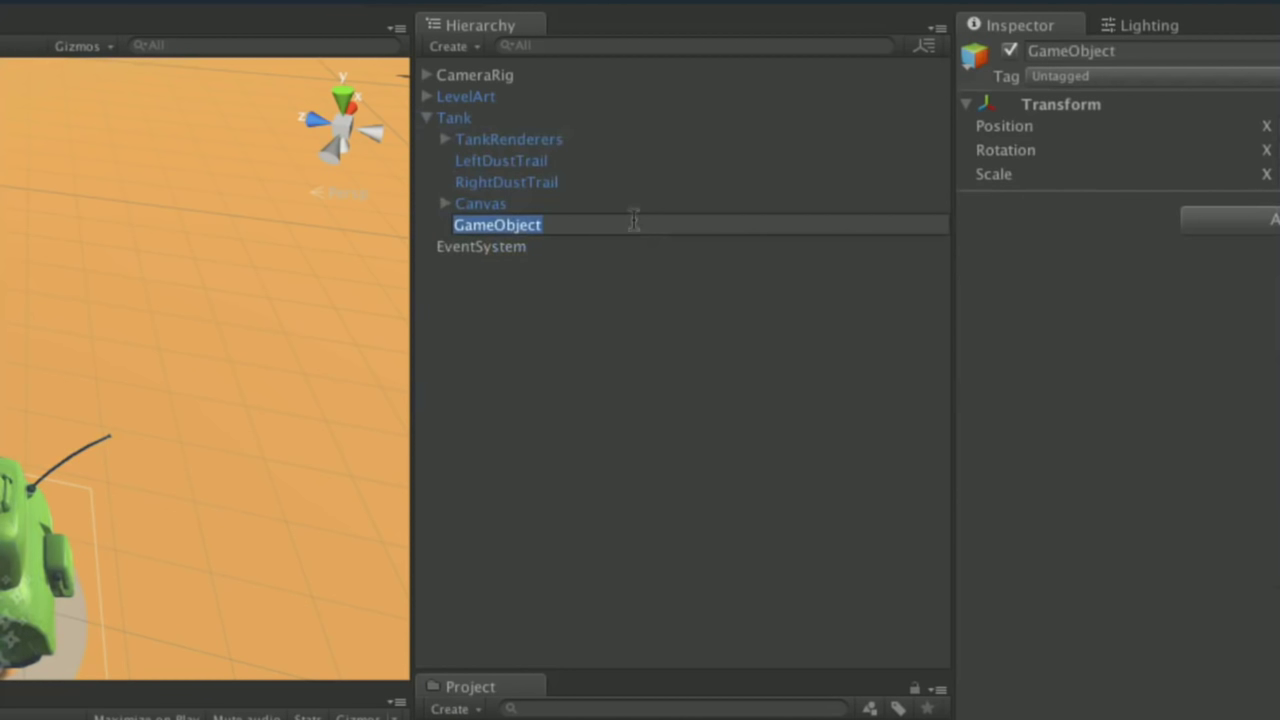
pyautogui.write('FireTransfo')
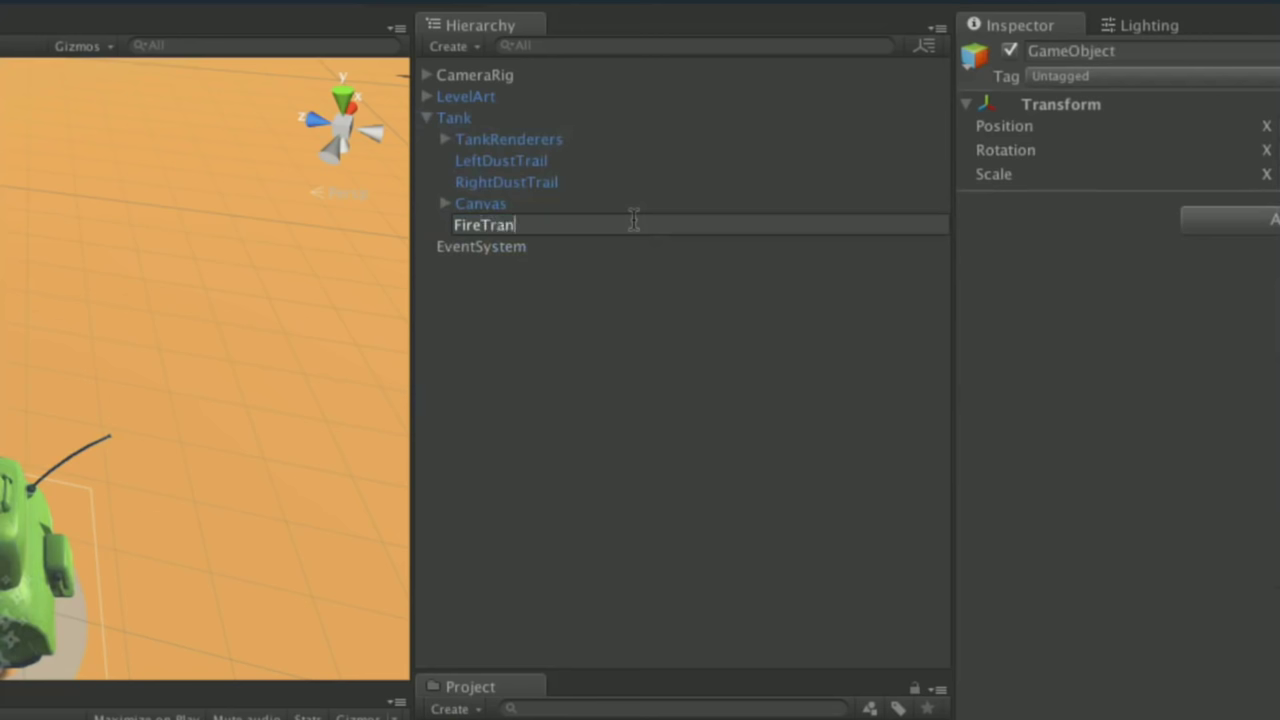
pyautogui.write('rm')
pyautogui.press('Return')
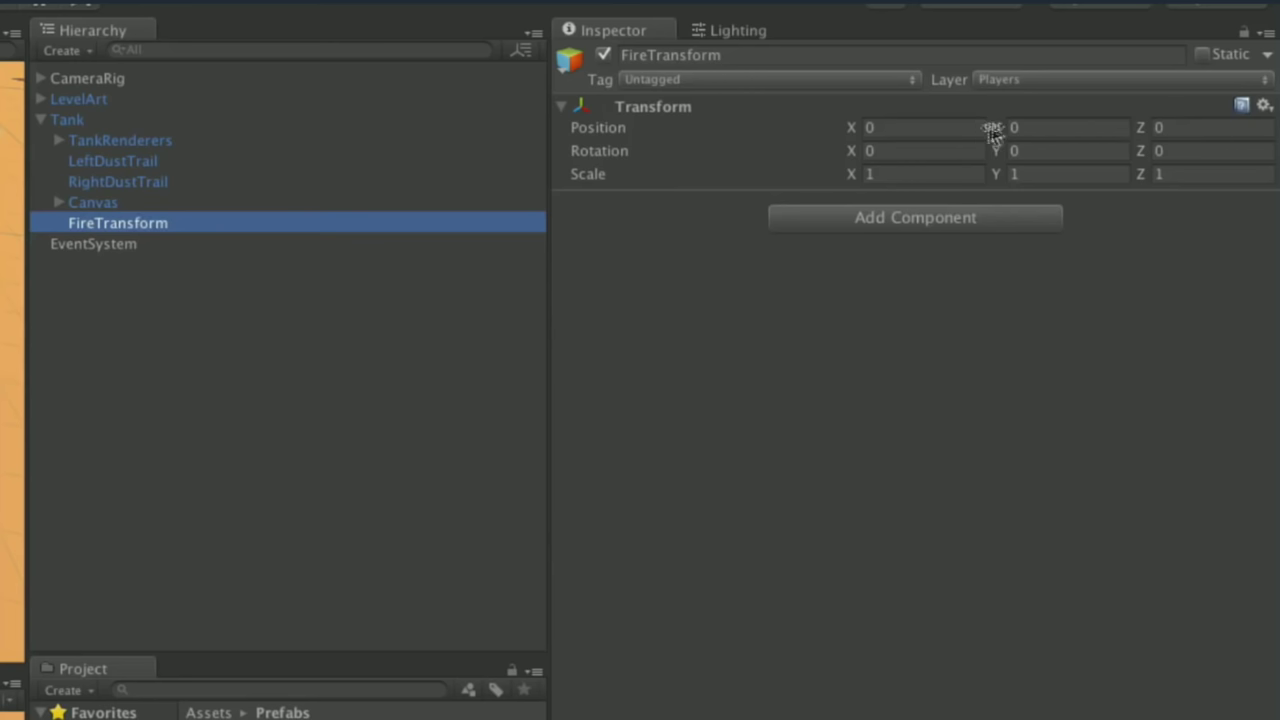
# - Set FireTransform's position Y to 1.7, Z to 1.35 and rotation X to 350
pyautogui.click(1040, 127)
pyautogui.write('1.7')
pyautogui.press('Tab')
pyautogui.write('1.35')
pyautogui.press('Return')
pyautogui.press('Tab')
pyautogui.write('350')
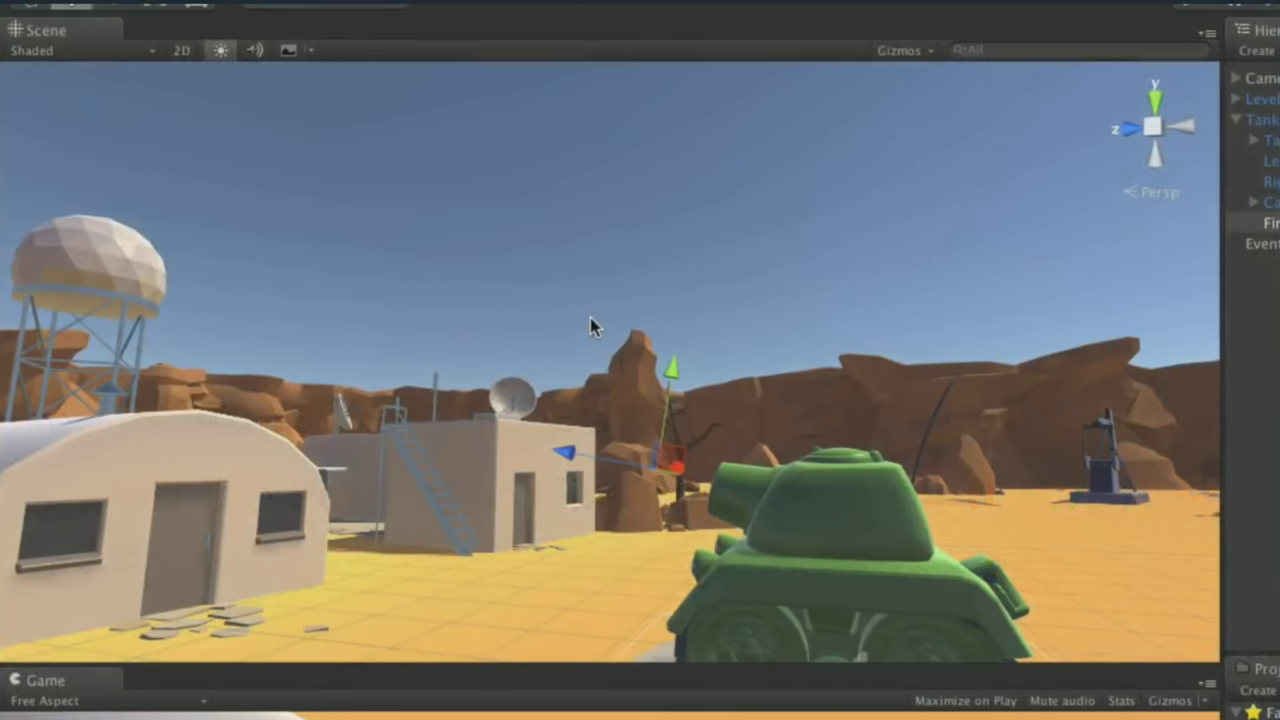
# - Orbit the Scene view to check the fire point, then clear the selection
pyautogui.keyDown('alt'); pyautogui.moveTo(720, 367); pyautogui.dragTo(710, 426); pyautogui.keyUp('alt')
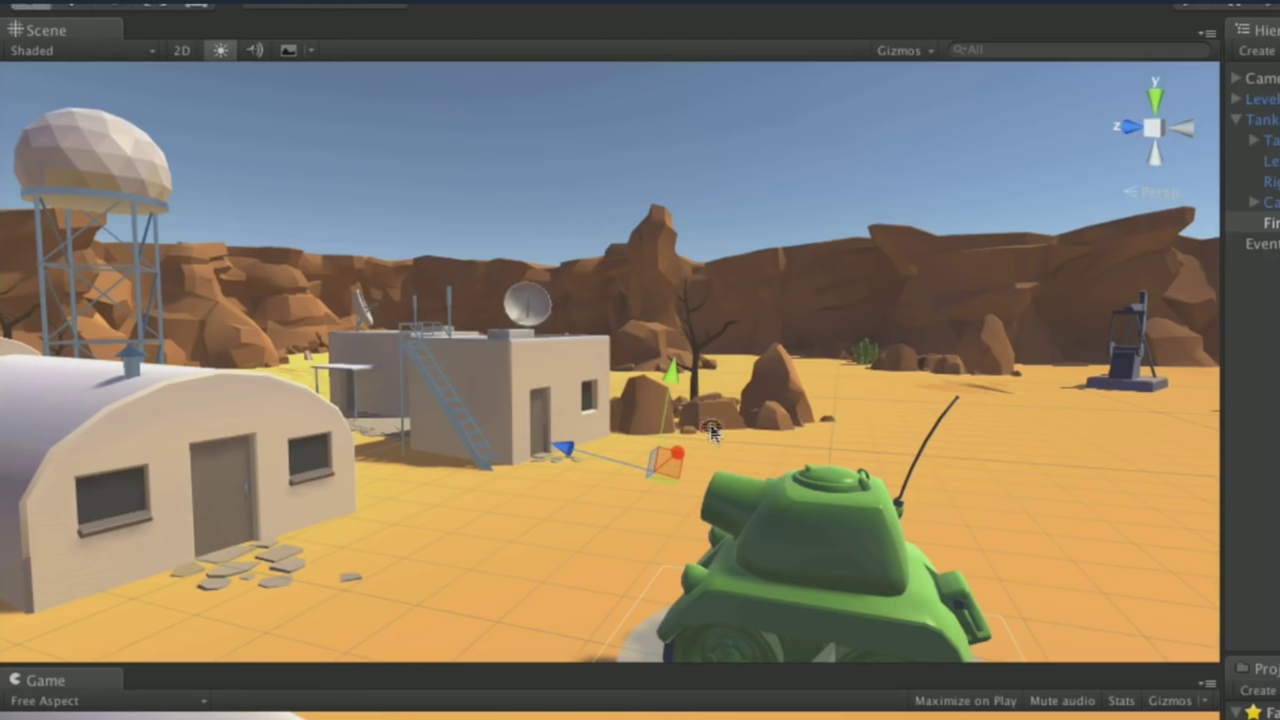
pyautogui.keyDown('alt'); pyautogui.moveTo(712, 432); pyautogui.dragTo(574, 523); pyautogui.keyUp('alt')
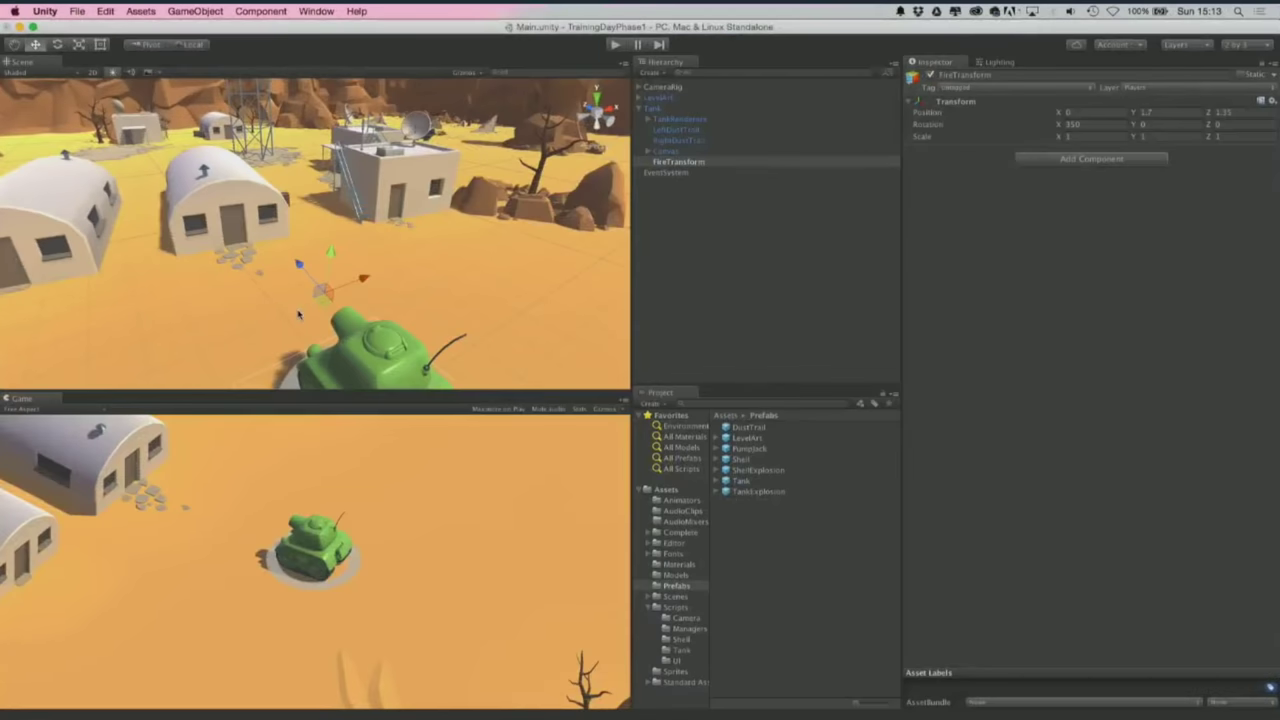
pyautogui.click(704, 237)
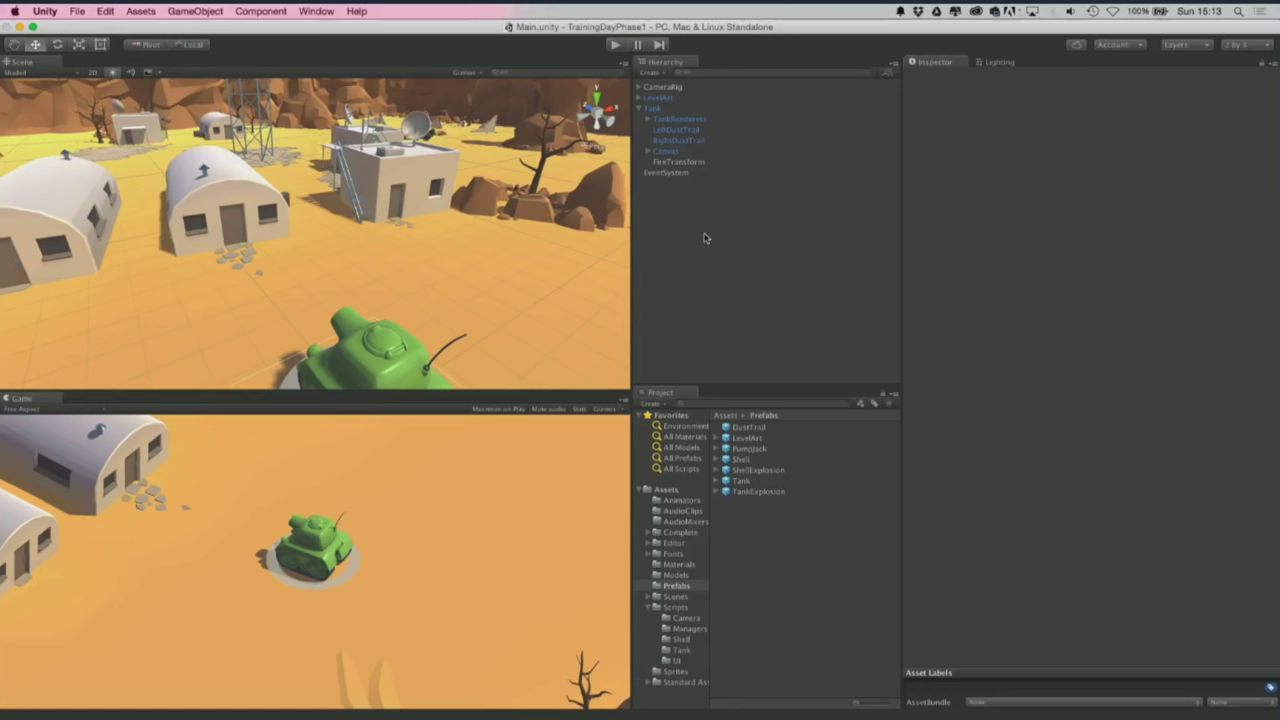
# - Add a UI Slider as a child of the Tank's Canvas
pyautogui.click(664, 152)
pyautogui.click(648, 152)
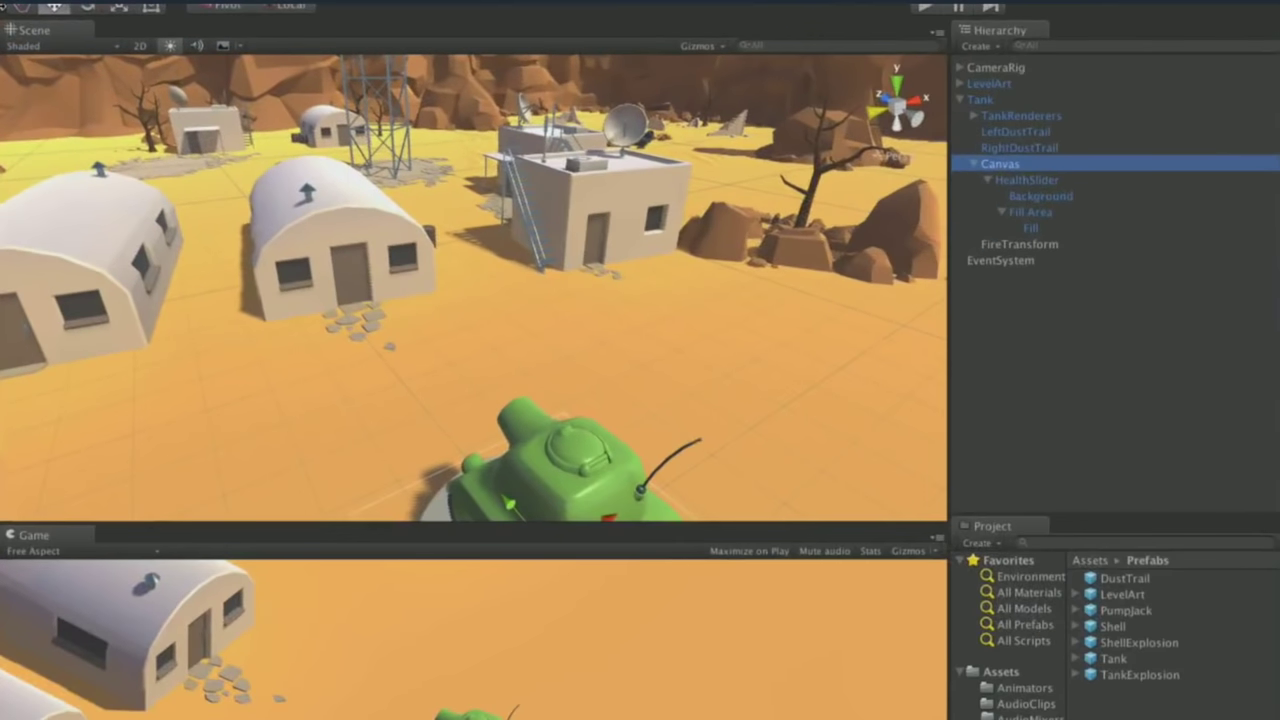
pyautogui.rightClick(1017, 162)
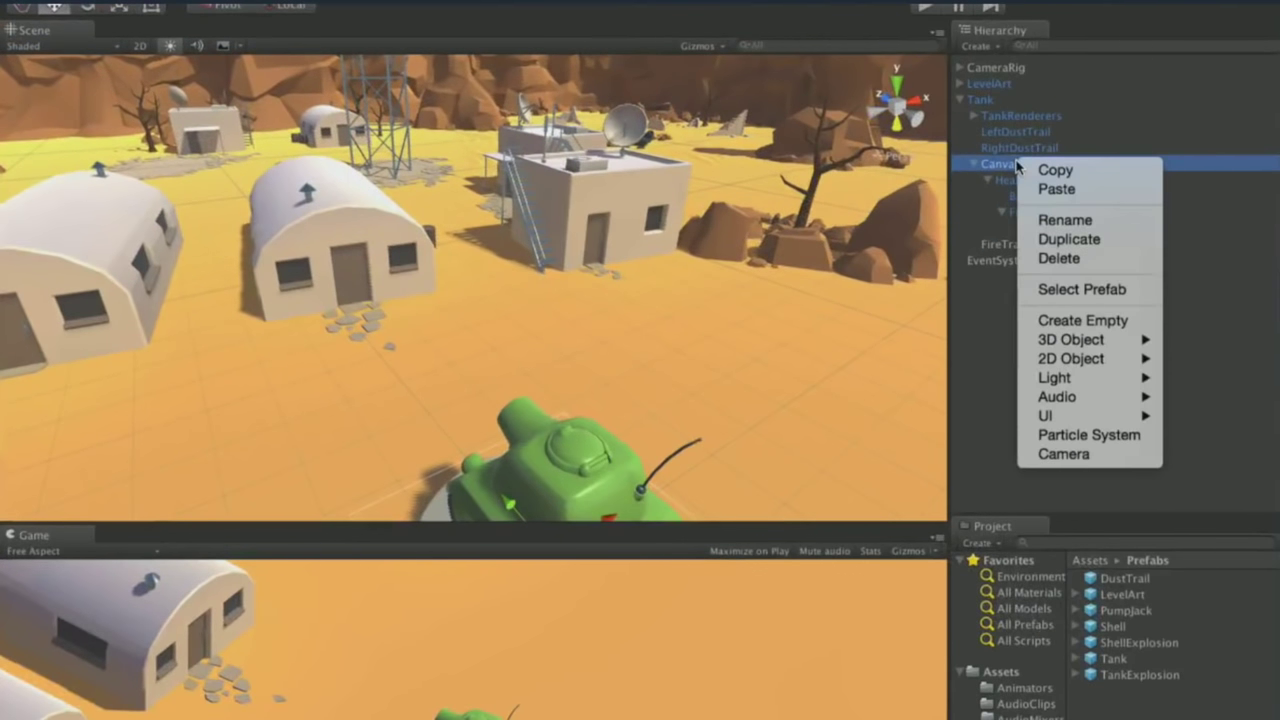
pyautogui.moveTo(1080, 418)
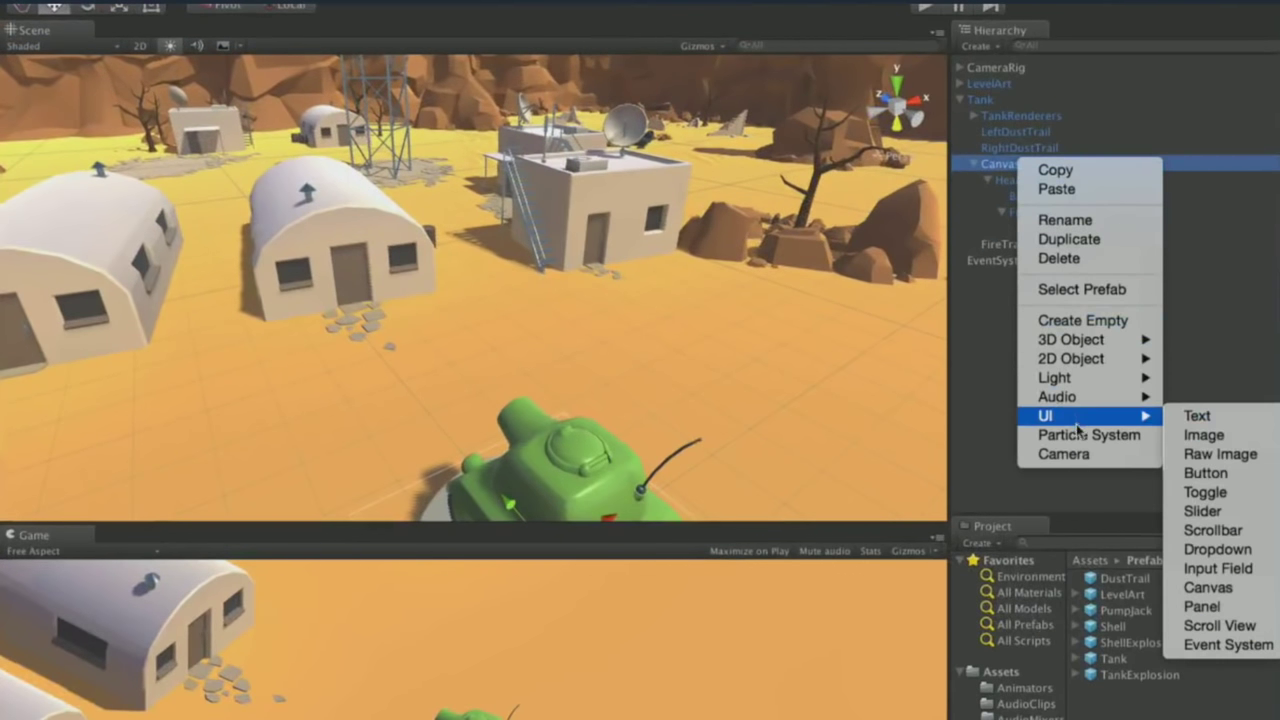
pyautogui.click(1203, 511)
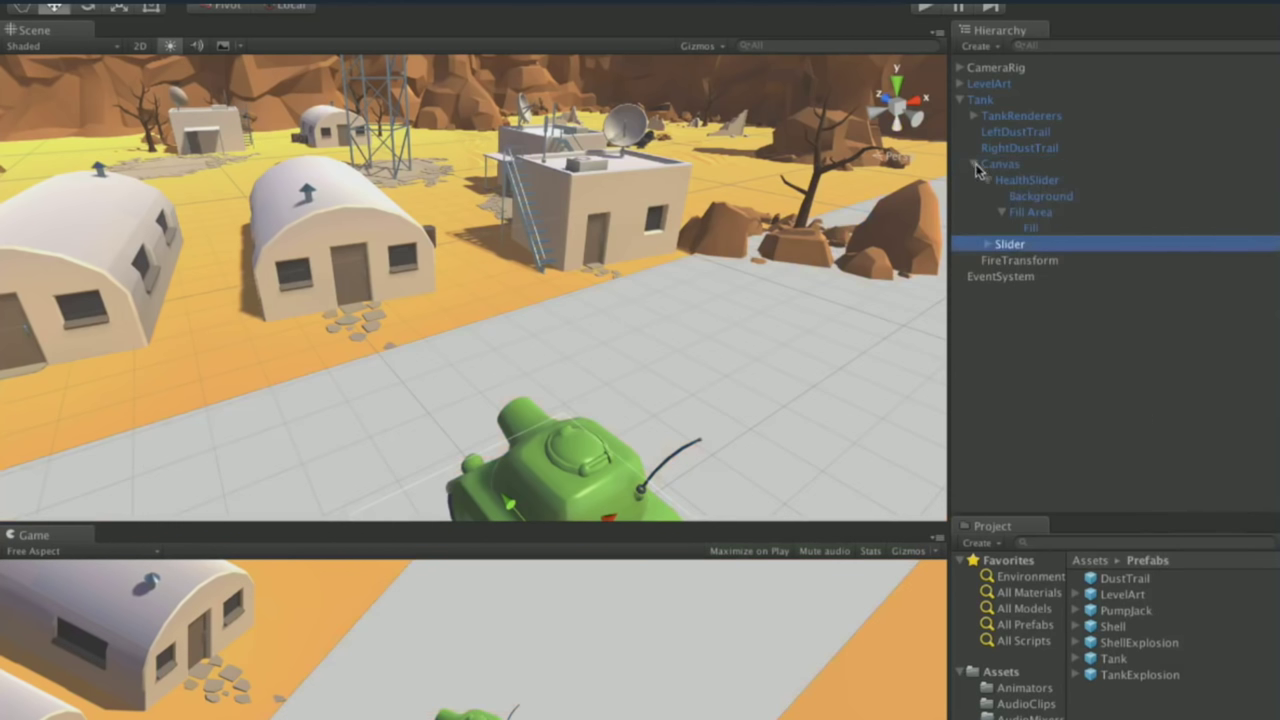
# - Collapse HealthSlider, rename the new slider AimSlider, and view the level top-down
pyautogui.click(987, 180)
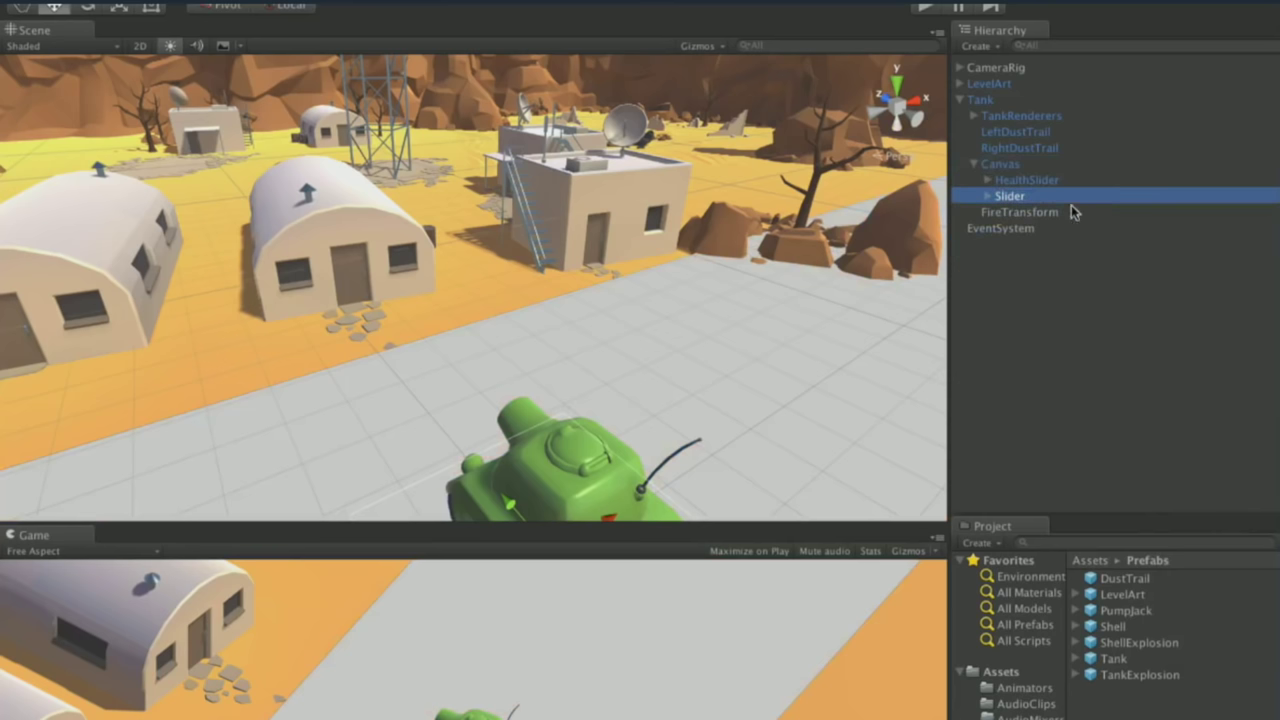
pyautogui.press('Return')
pyautogui.press('Left')
pyautogui.write('Aim')
pyautogui.press('Return')
pyautogui.scroll(-10, 795, 268)
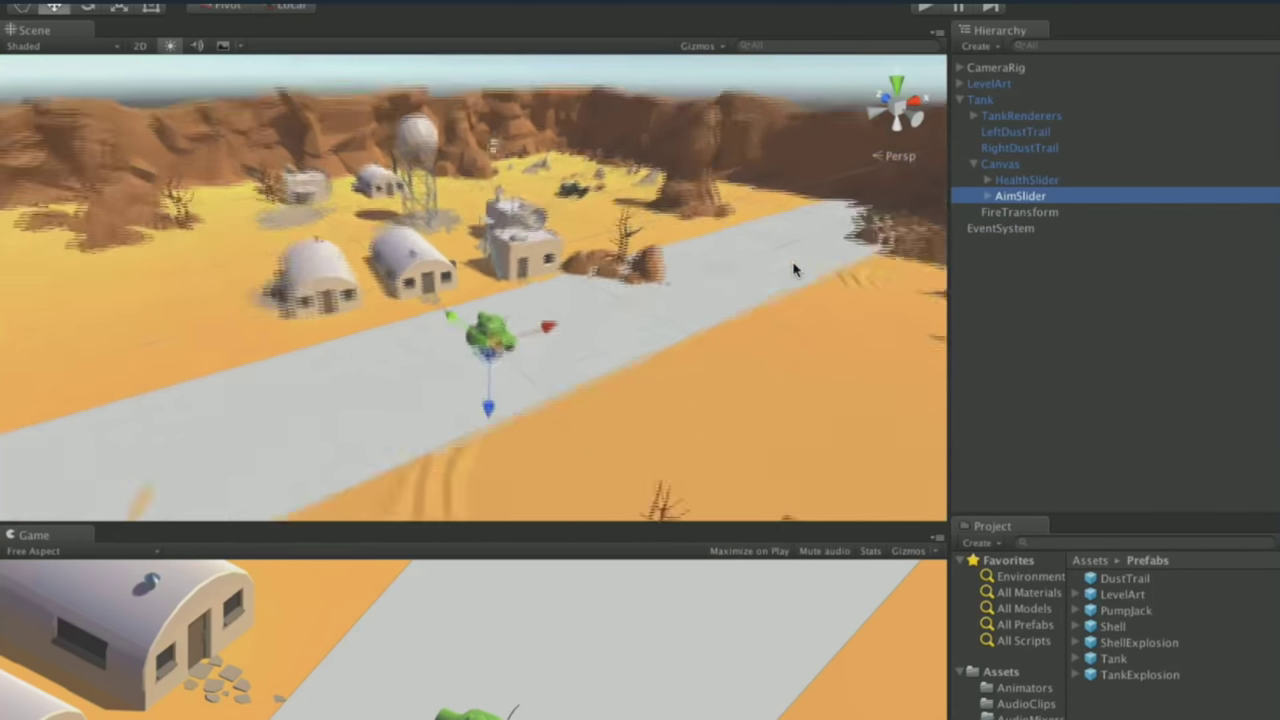
pyautogui.keyDown('alt'); pyautogui.moveTo(793, 262); pyautogui.dragTo(491, 568); pyautogui.keyUp('alt')
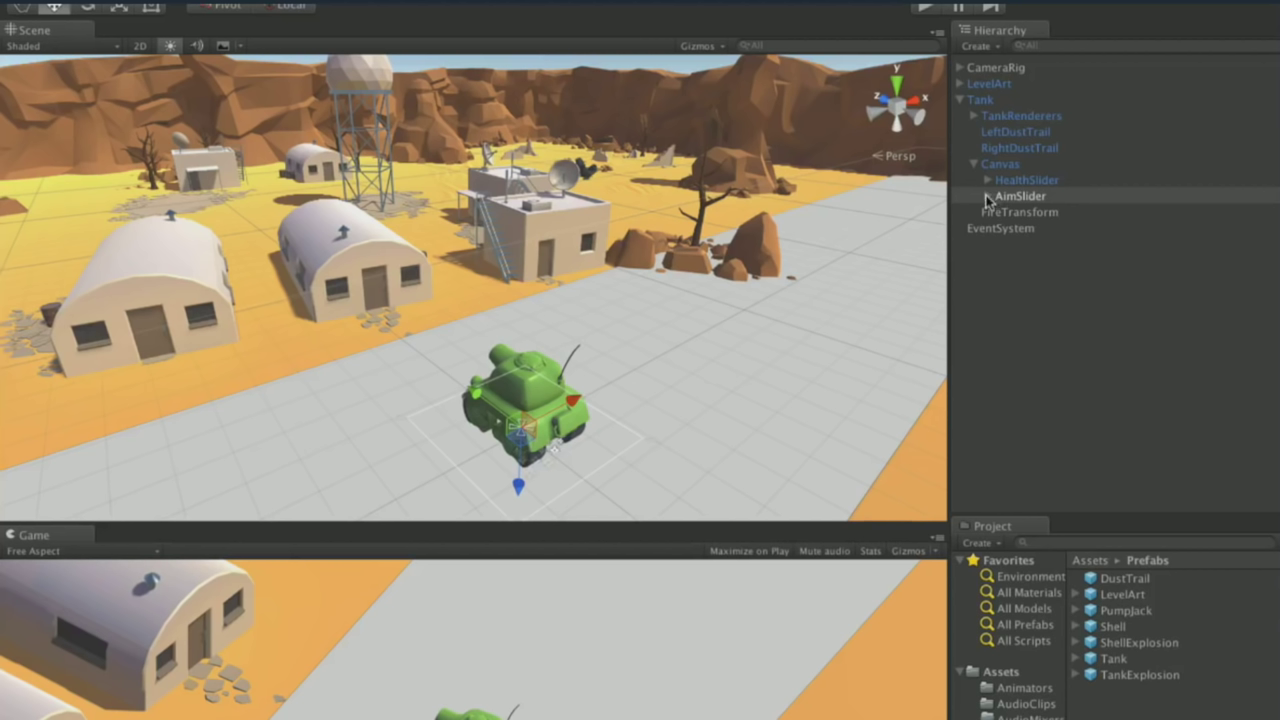
# - Expand AimSlider in the Hierarchy to show its children
pyautogui.click(1015, 196)
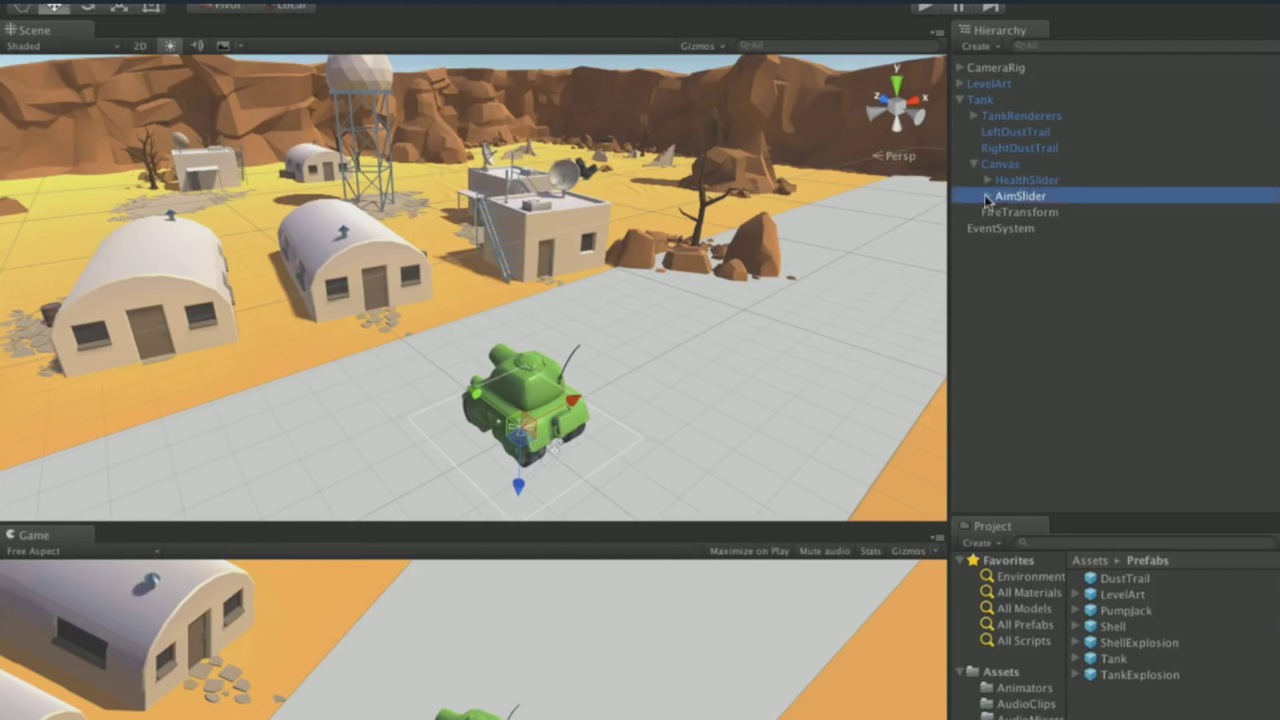
pyautogui.click(986, 197)
pyautogui.click(986, 197)
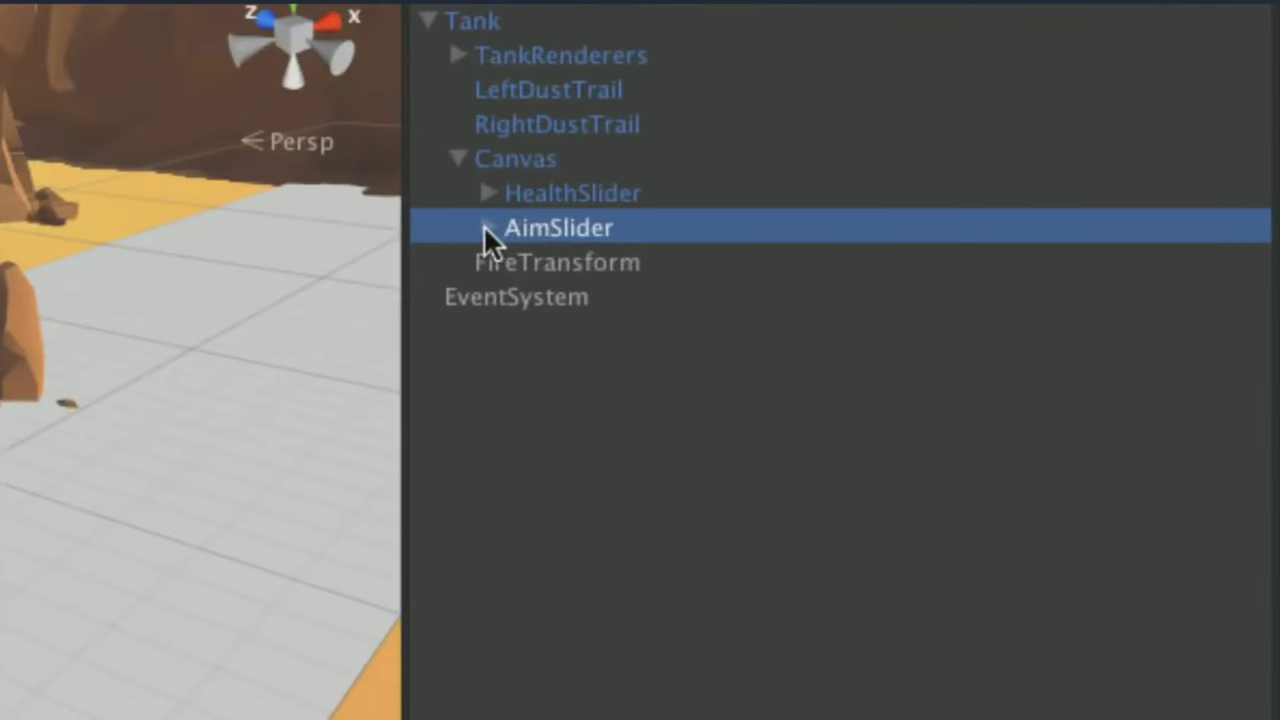
pyautogui.click(486, 227)
pyautogui.click(486, 227)
pyautogui.click(486, 227)
pyautogui.click(486, 227)
pyautogui.click(486, 227)
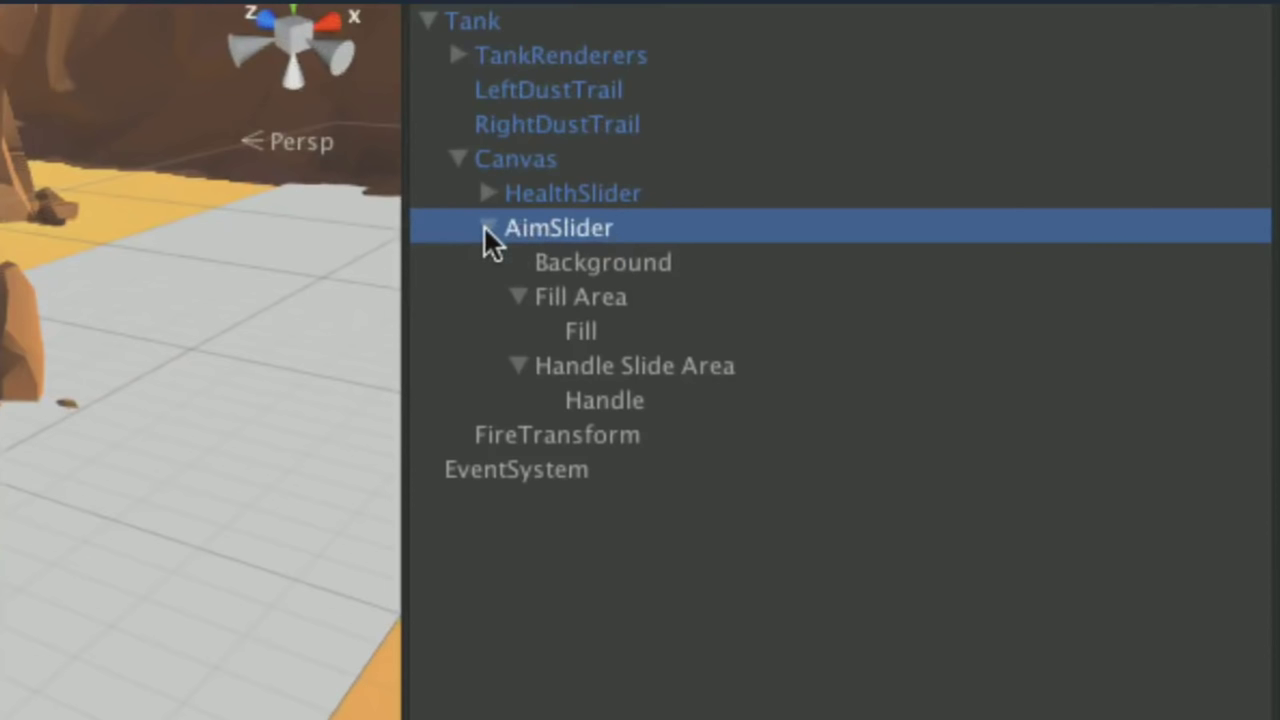
# - Delete Handle Slide Area and Background, then check the remaining Fill Area and Fill
pyautogui.click(642, 364)
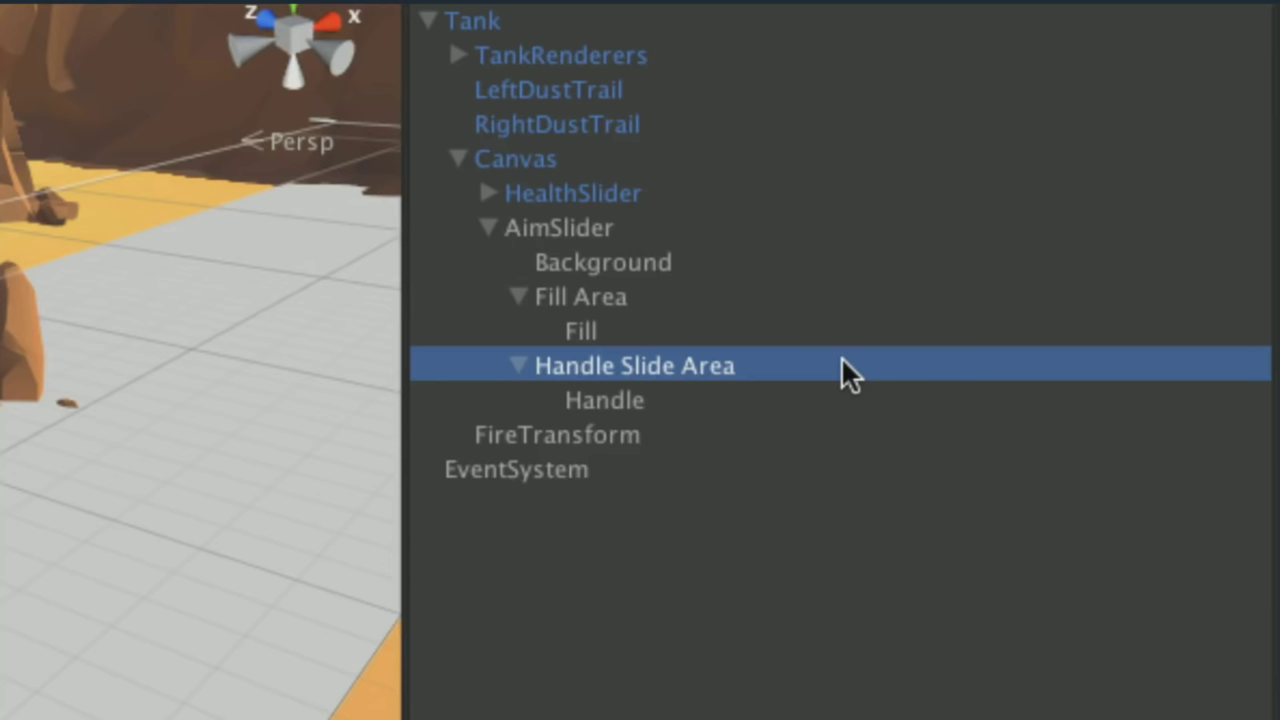
pyautogui.press('Delete')
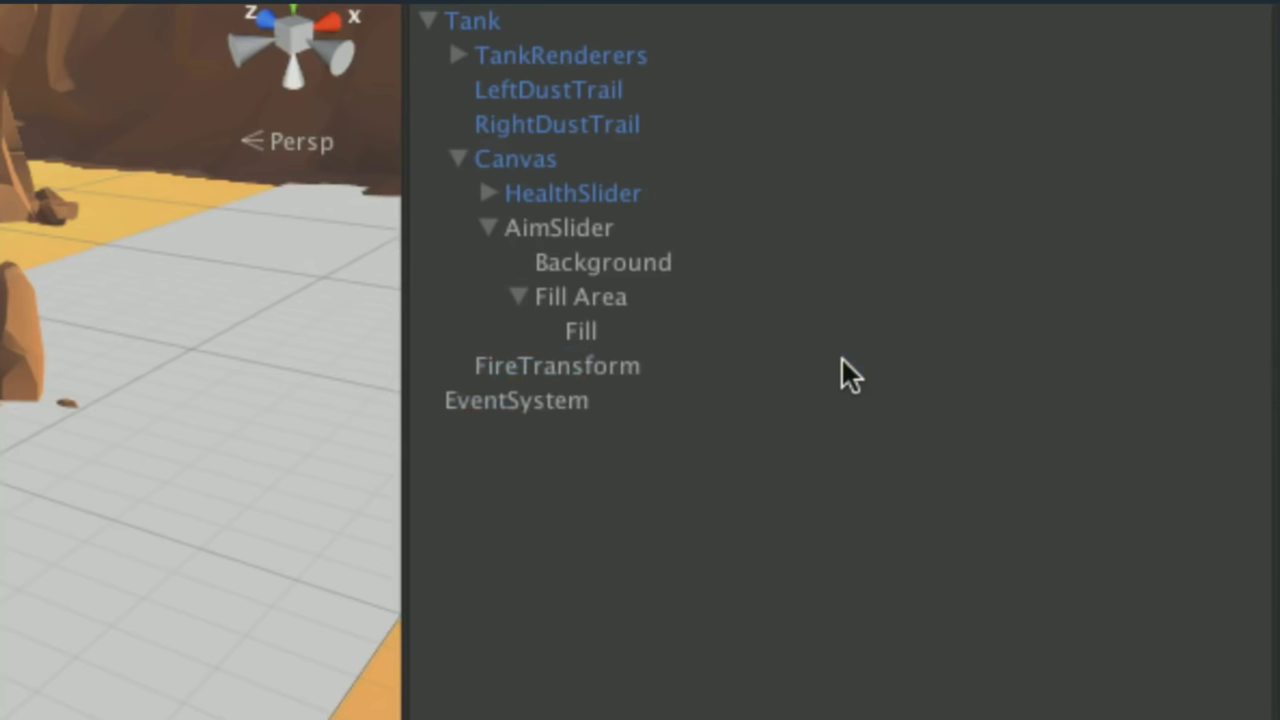
pyautogui.click(588, 266)
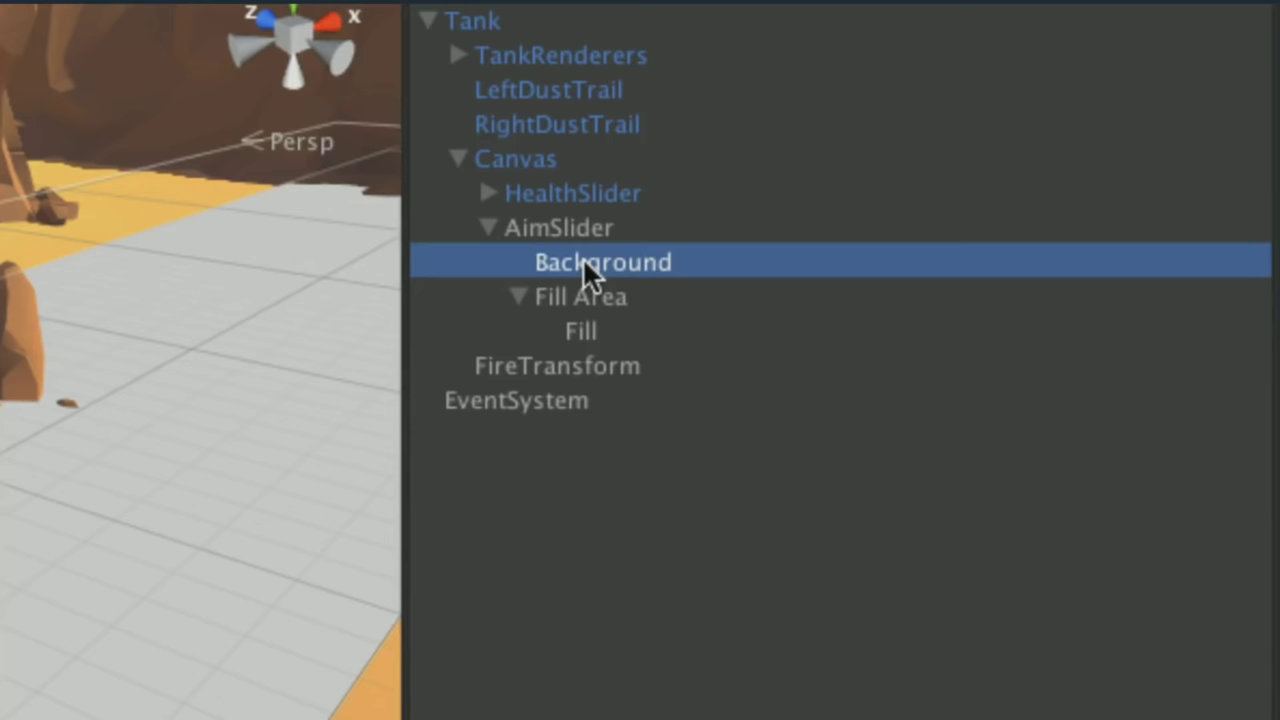
pyautogui.press('Delete')
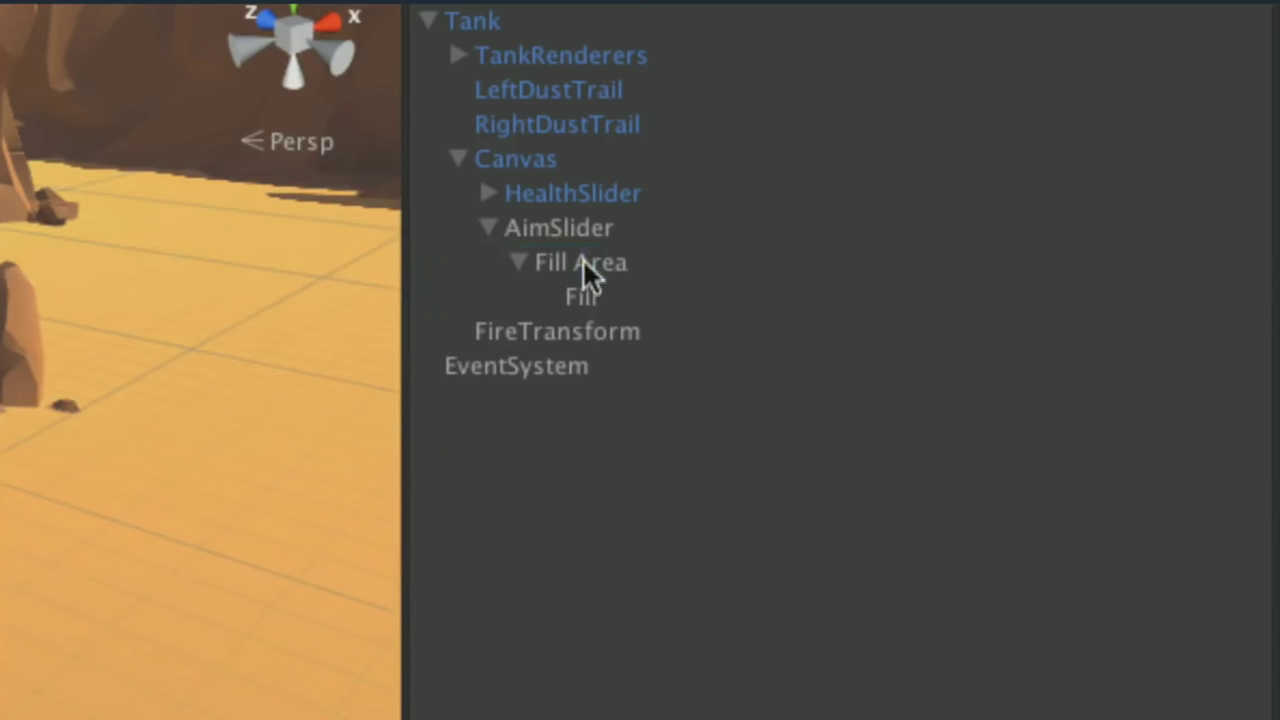
pyautogui.click(606, 230)
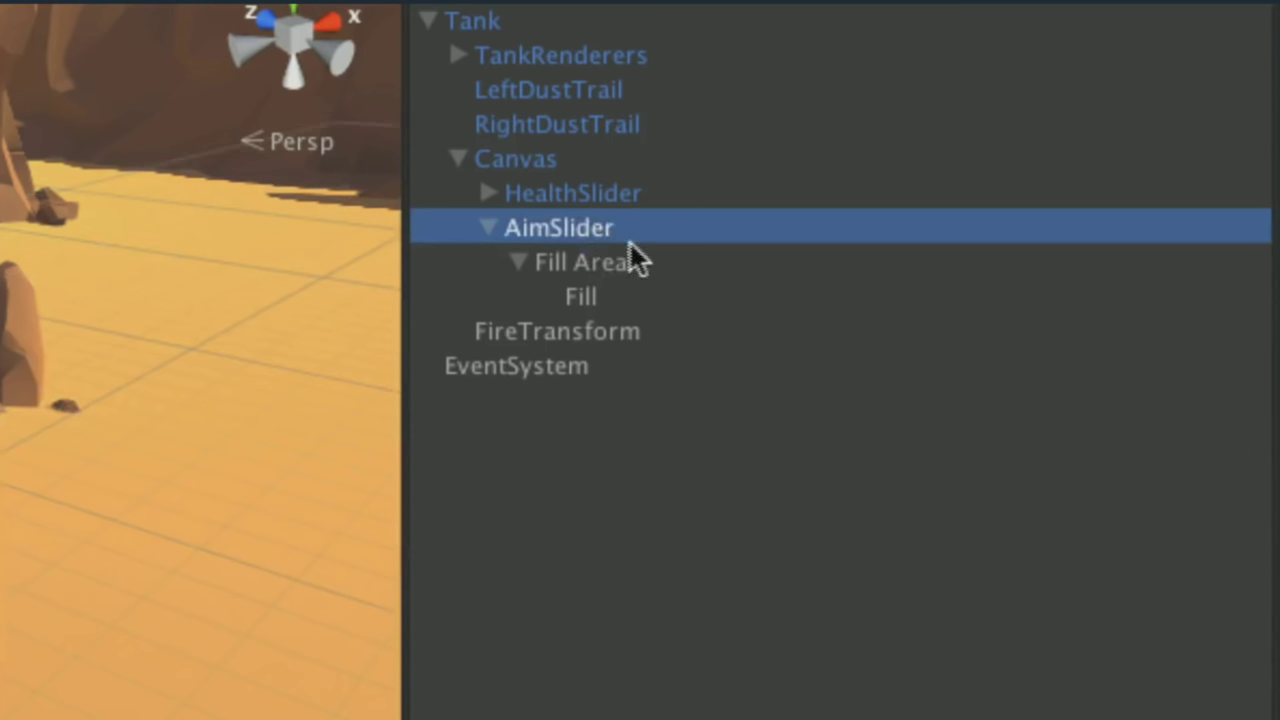
pyautogui.click(636, 258)
pyautogui.click(643, 290)
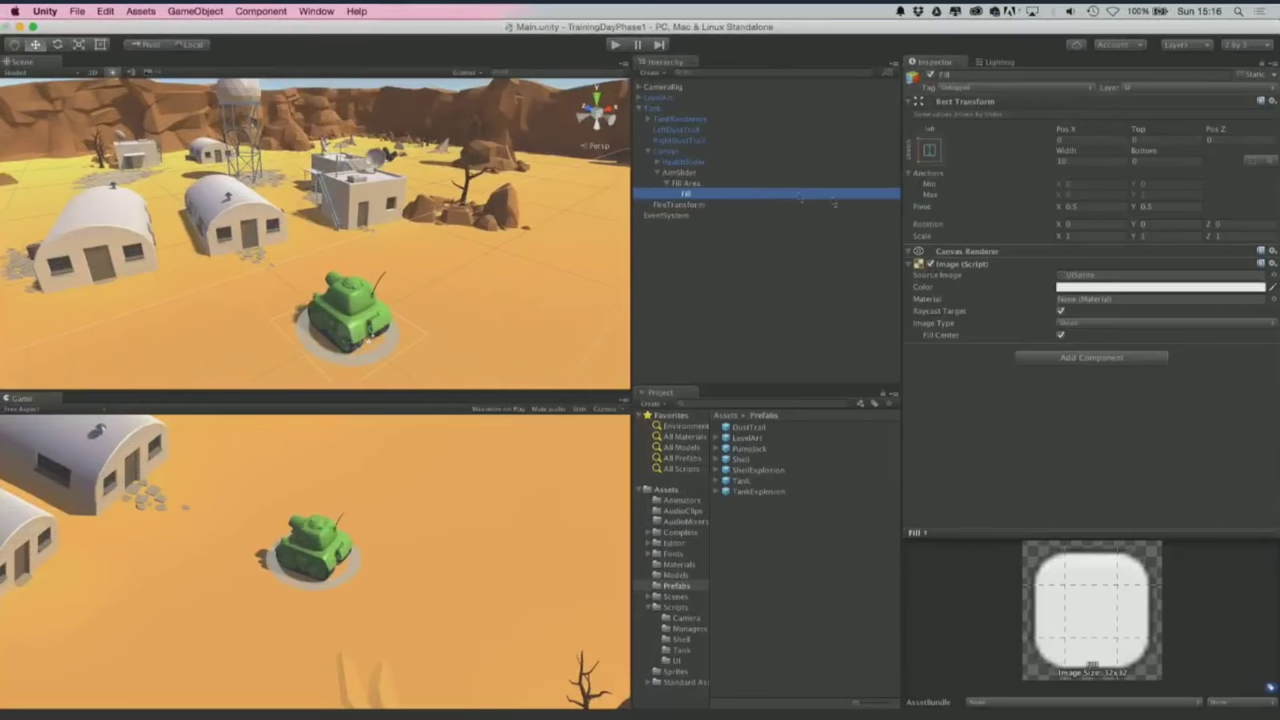
# - Make AimSlider non-interactable with its Transition set to None
pyautogui.click(700, 173)
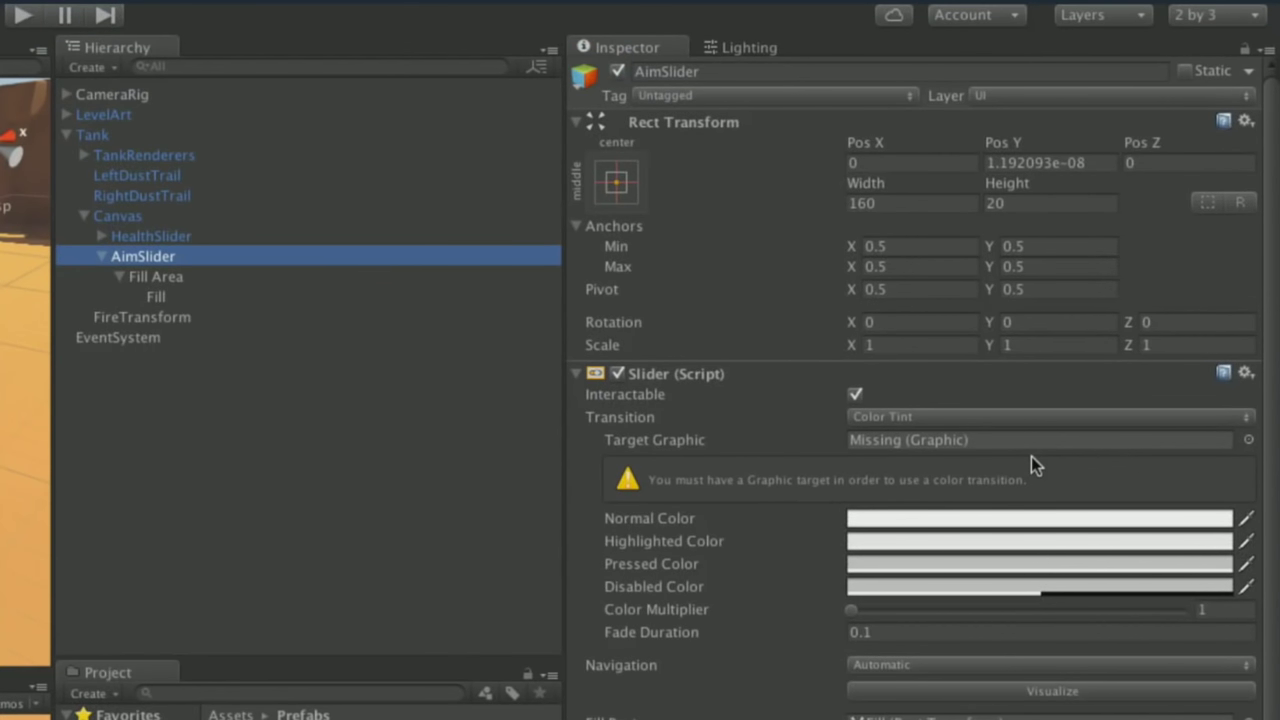
pyautogui.click(855, 395)
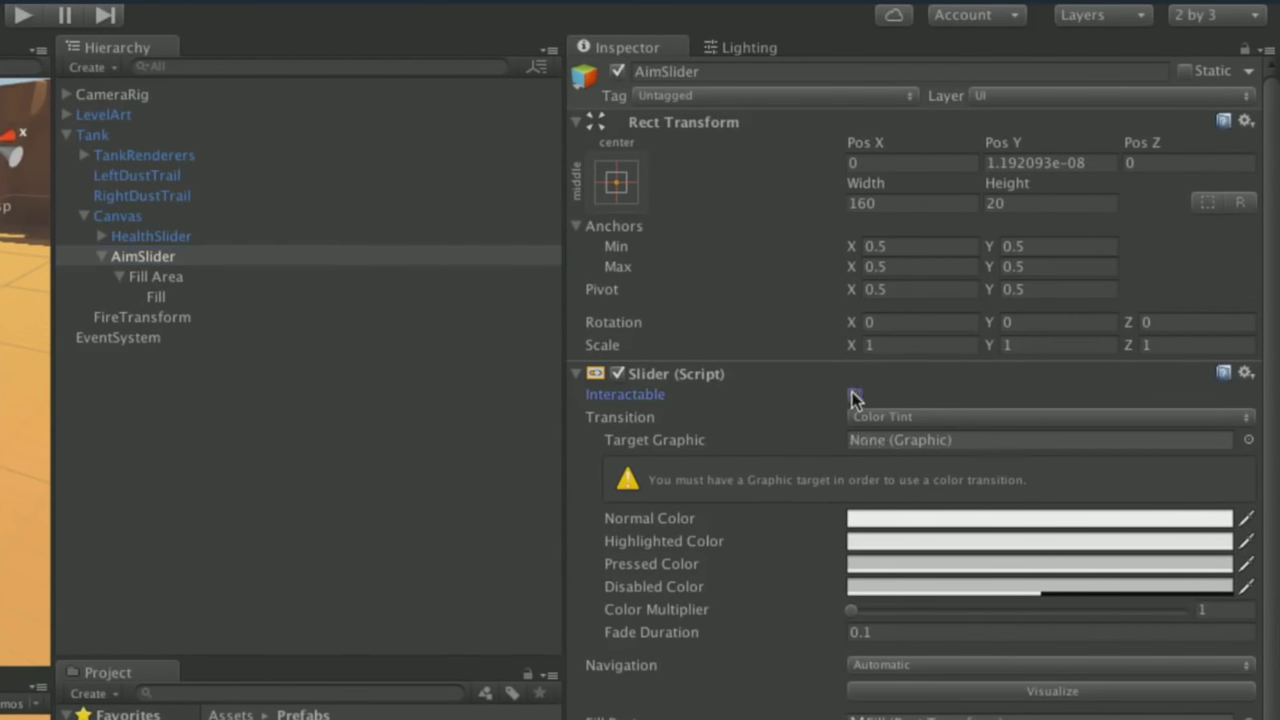
pyautogui.click(900, 417)
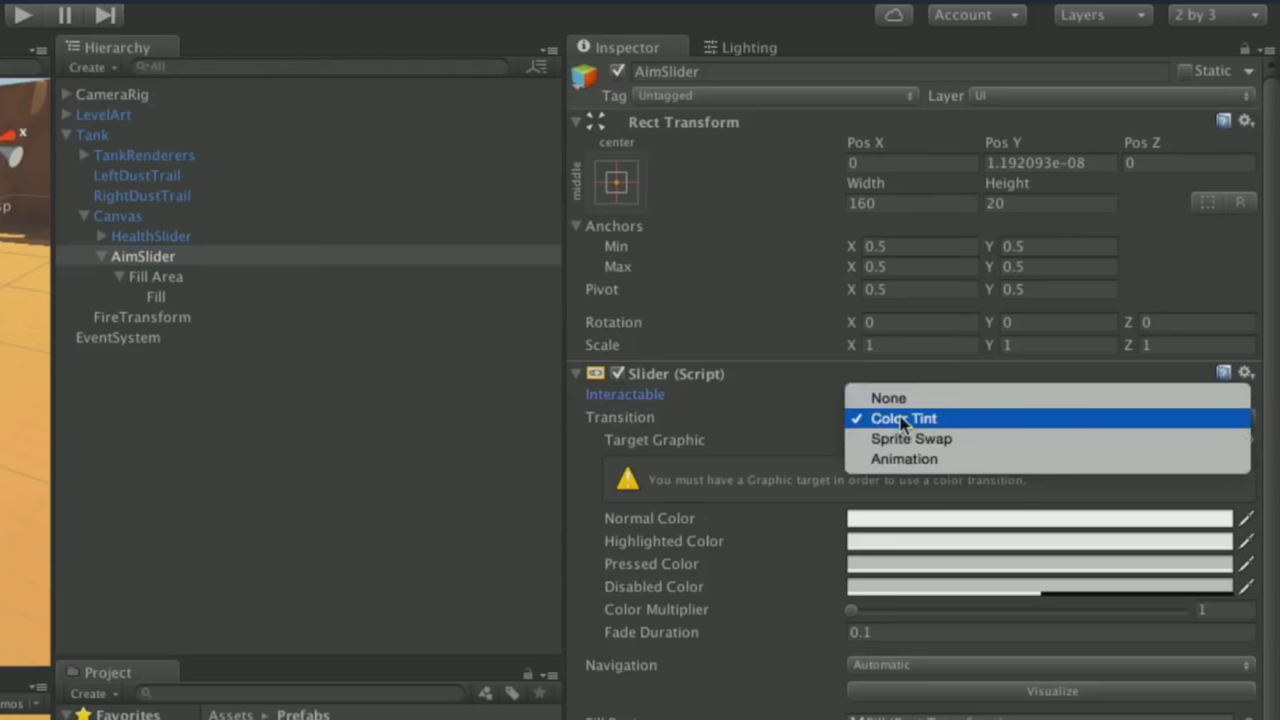
pyautogui.click(993, 399)
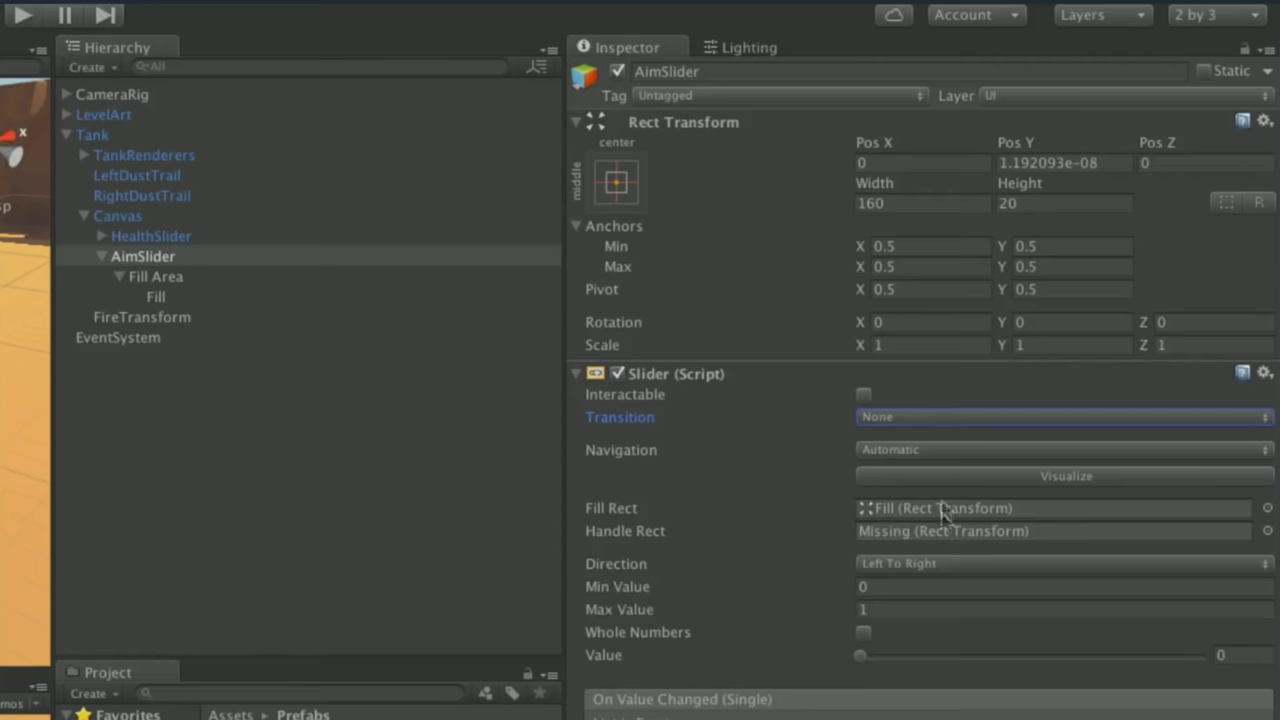
# - Set AimSlider's Direction to Bottom To Top, Min Value 15 and Max Value 30
pyautogui.click(926, 564)
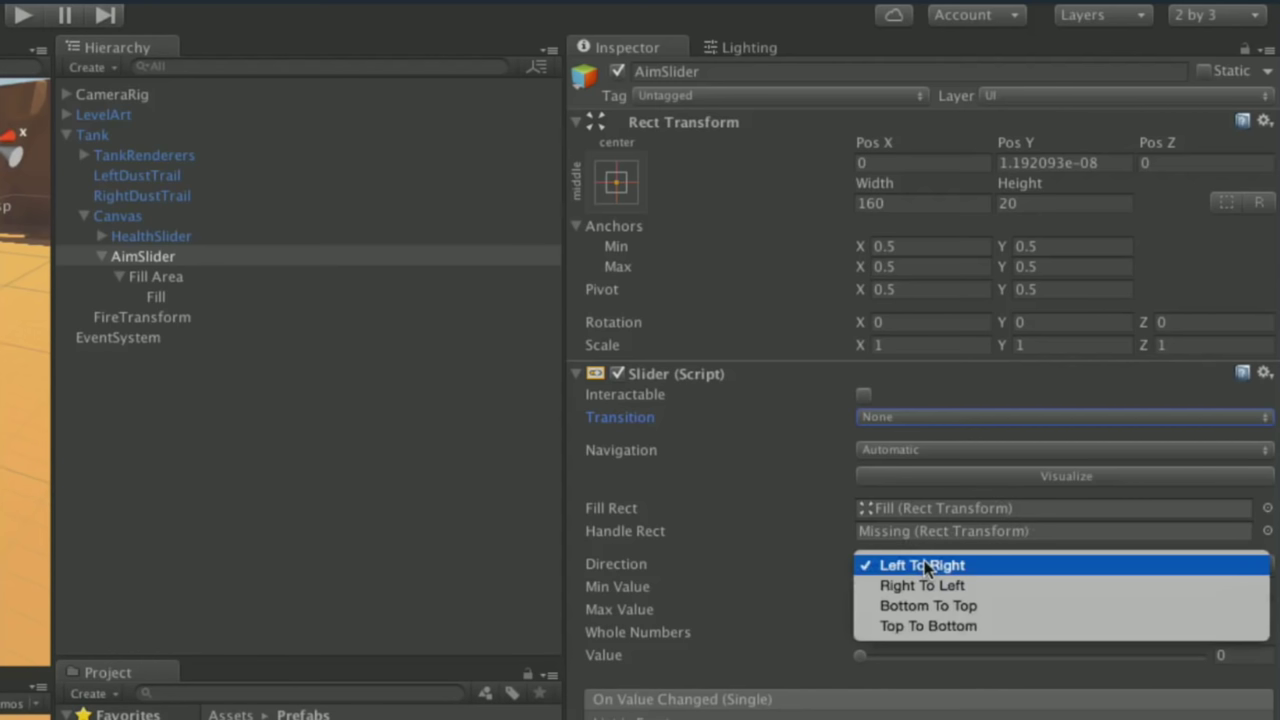
pyautogui.click(975, 606)
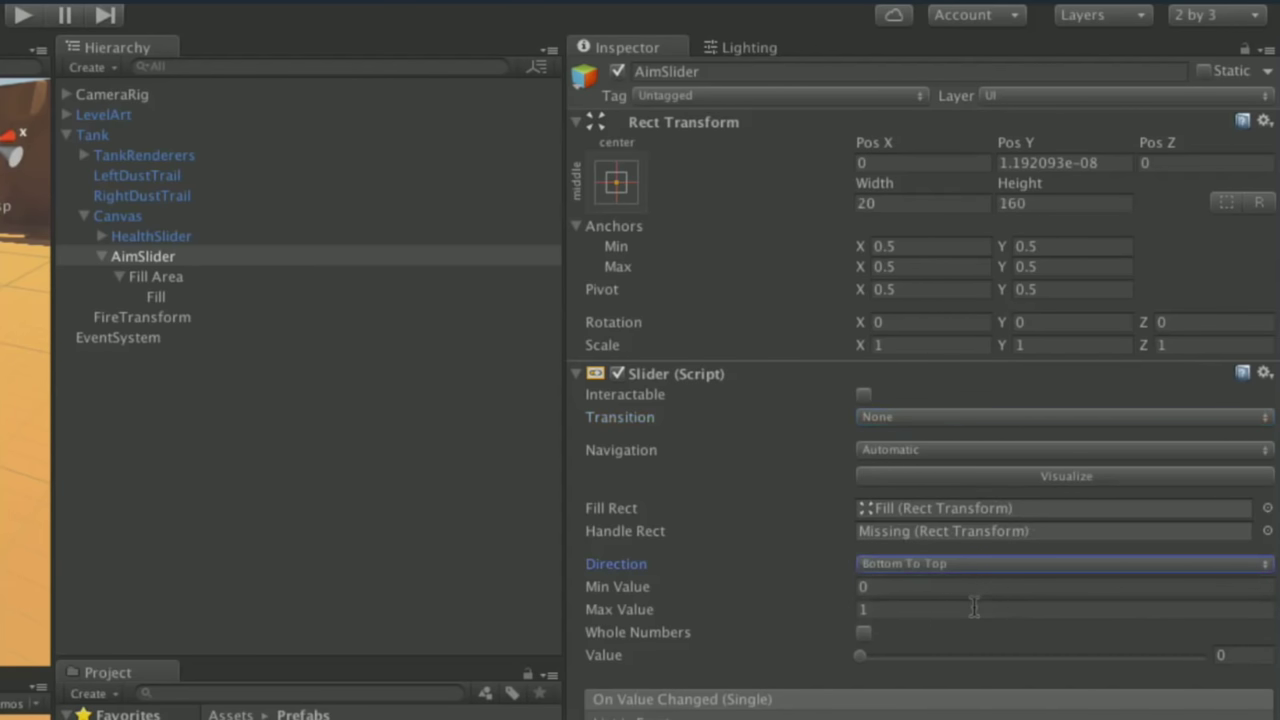
pyautogui.click(892, 588)
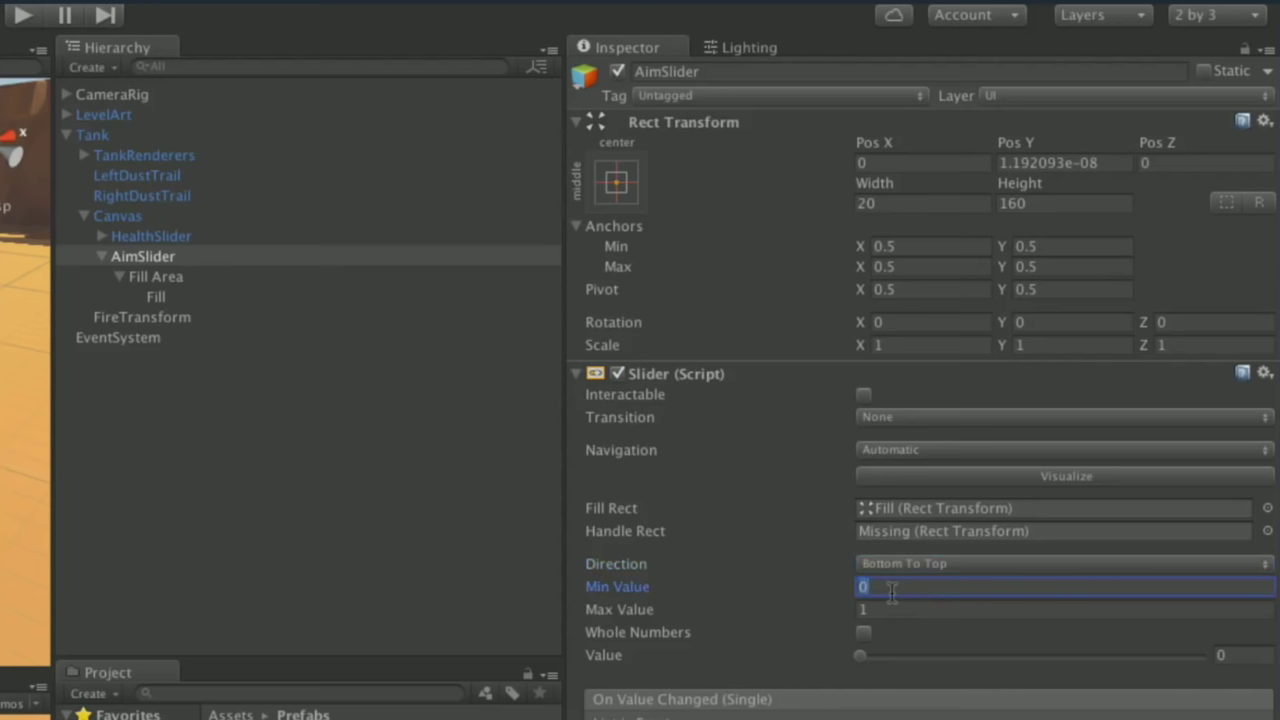
pyautogui.write('15')
pyautogui.press('Tab')
pyautogui.write('30')
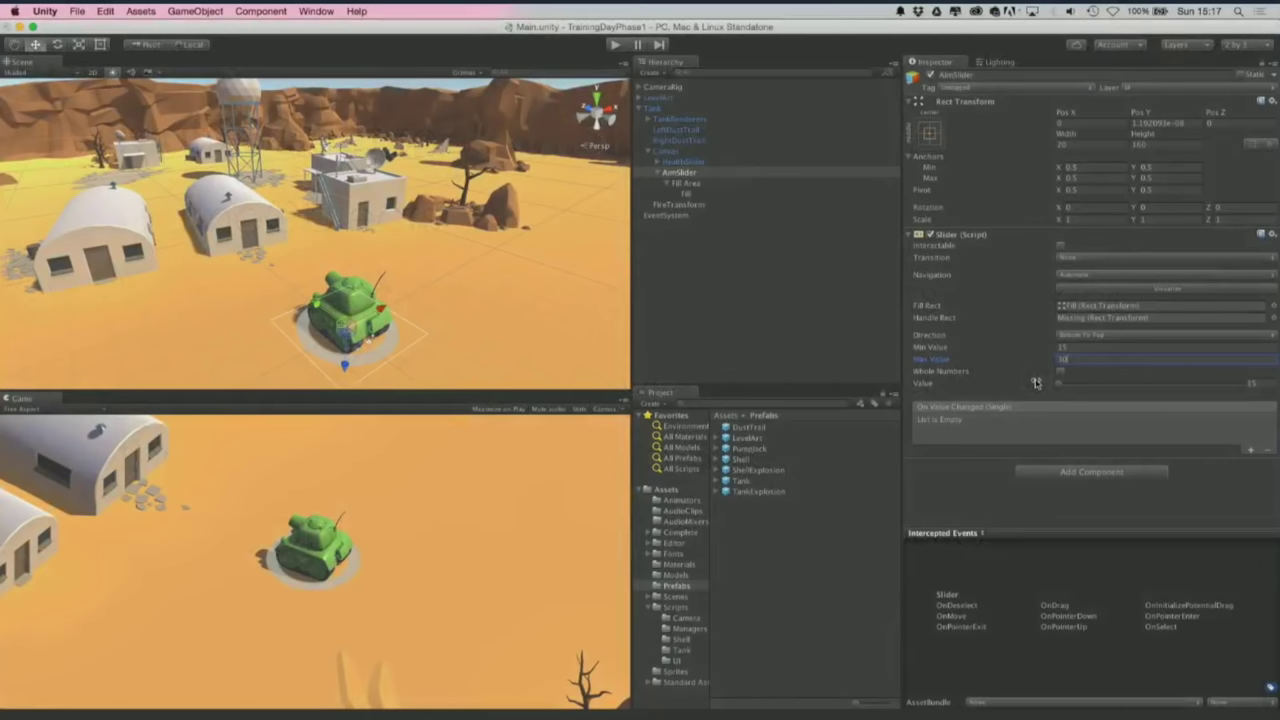
pyautogui.keyDown('alt'); pyautogui.moveTo(269, 296); pyautogui.dragTo(211, 332); pyautogui.keyUp('alt')
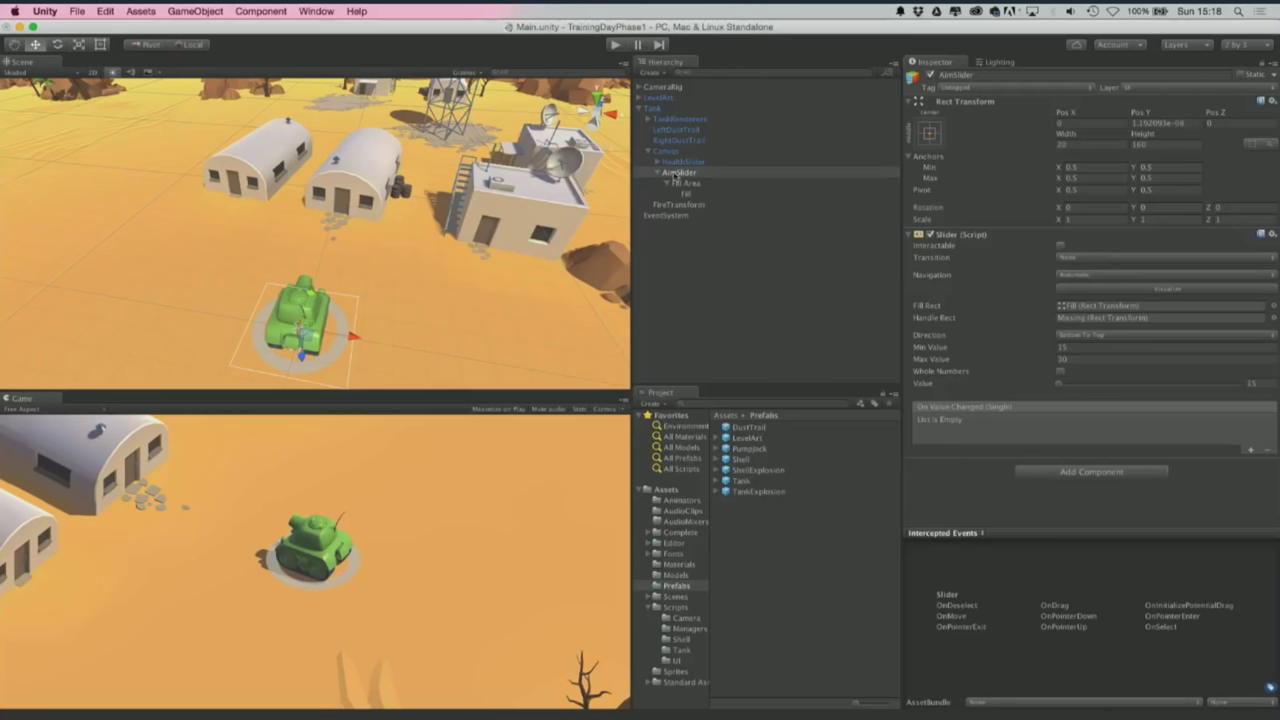
# - Alt-apply the stretch-stretch anchor preset to AimSlider and Fill Area together
pyautogui.click(717, 174)
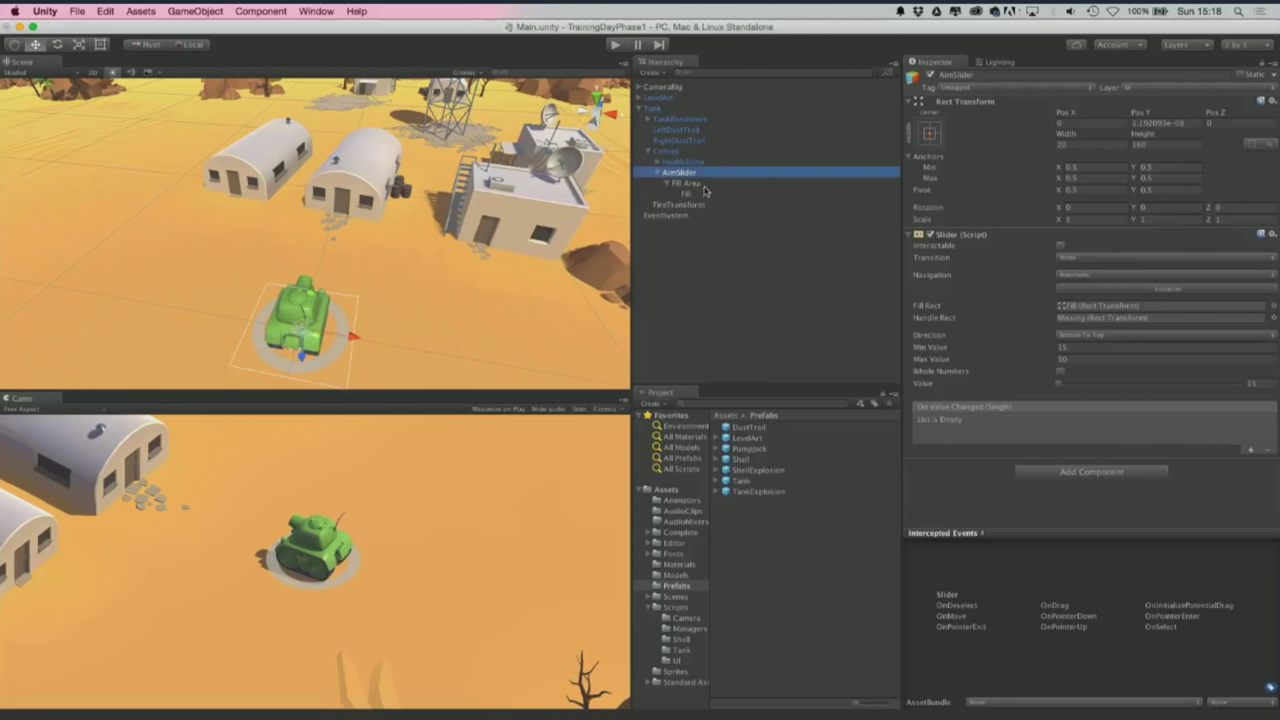
pyautogui.keyDown('shift'); pyautogui.click(704, 185); pyautogui.keyUp('shift')
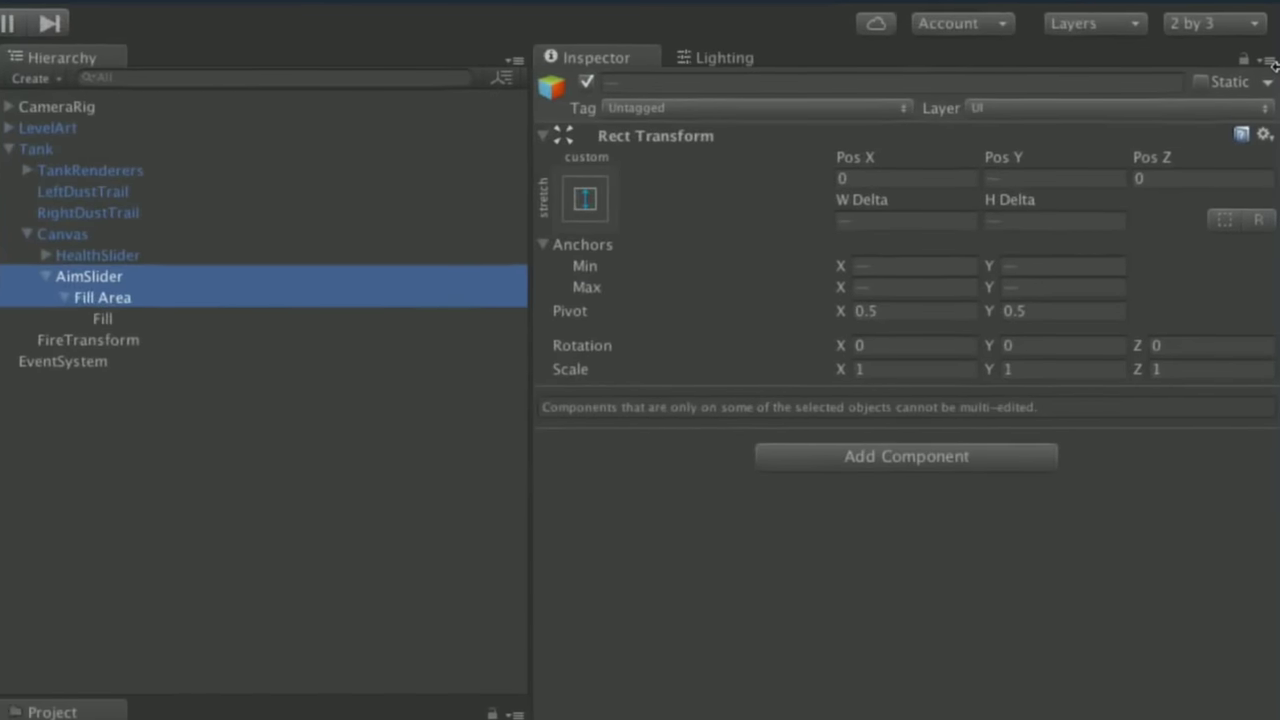
pyautogui.click(588, 201)
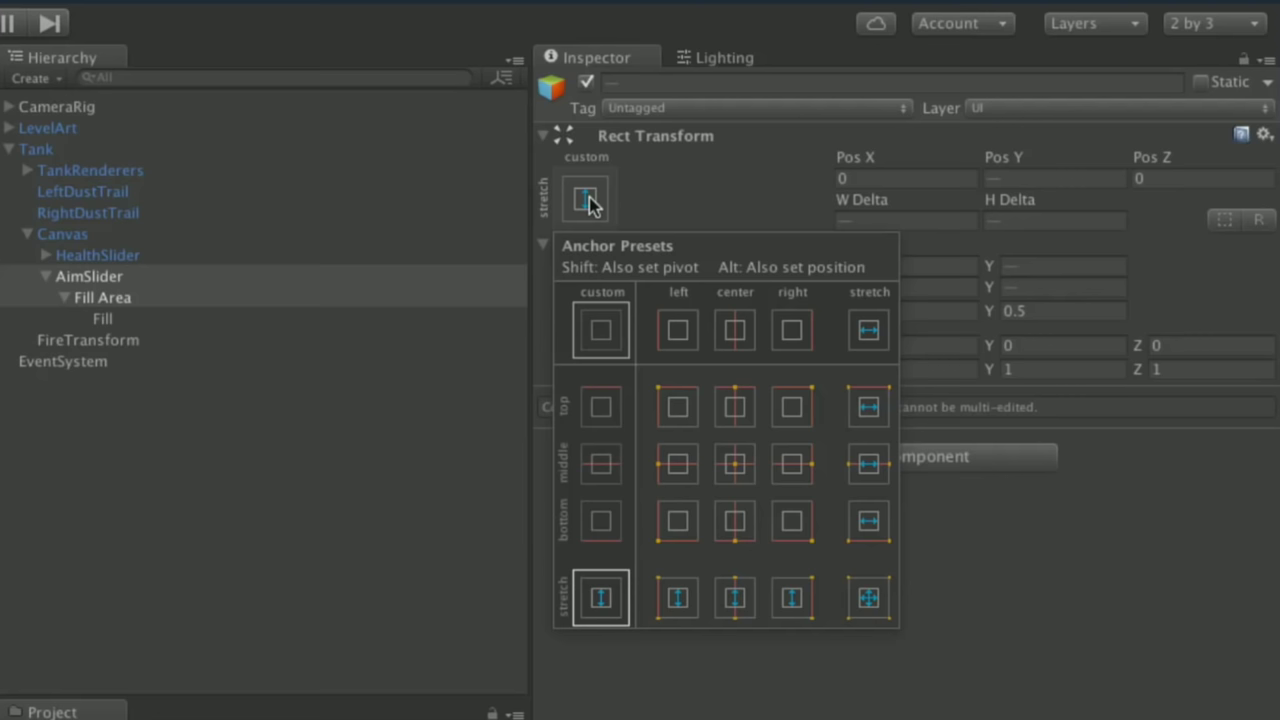
pyautogui.click(587, 200)
pyautogui.click(587, 200)
pyautogui.press('alt')
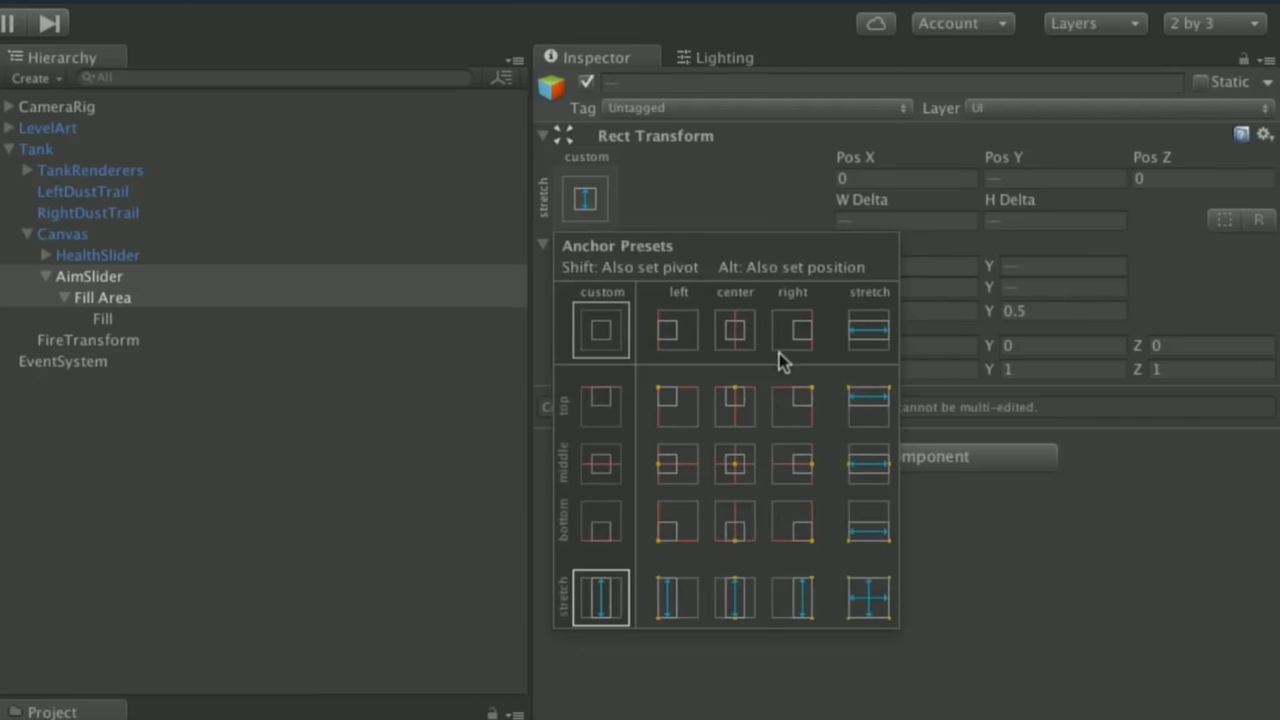
pyautogui.keyDown('alt'); pyautogui.click(878, 611); pyautogui.keyUp('alt')
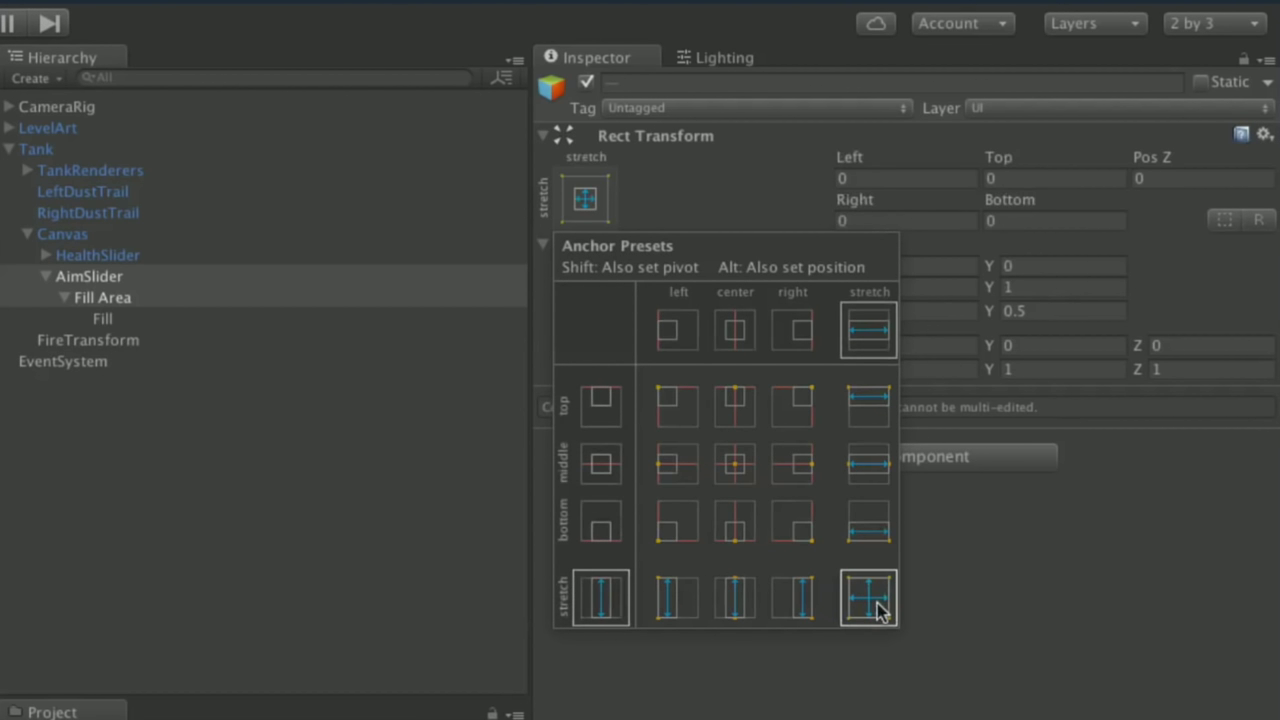
pyautogui.click(762, 214)
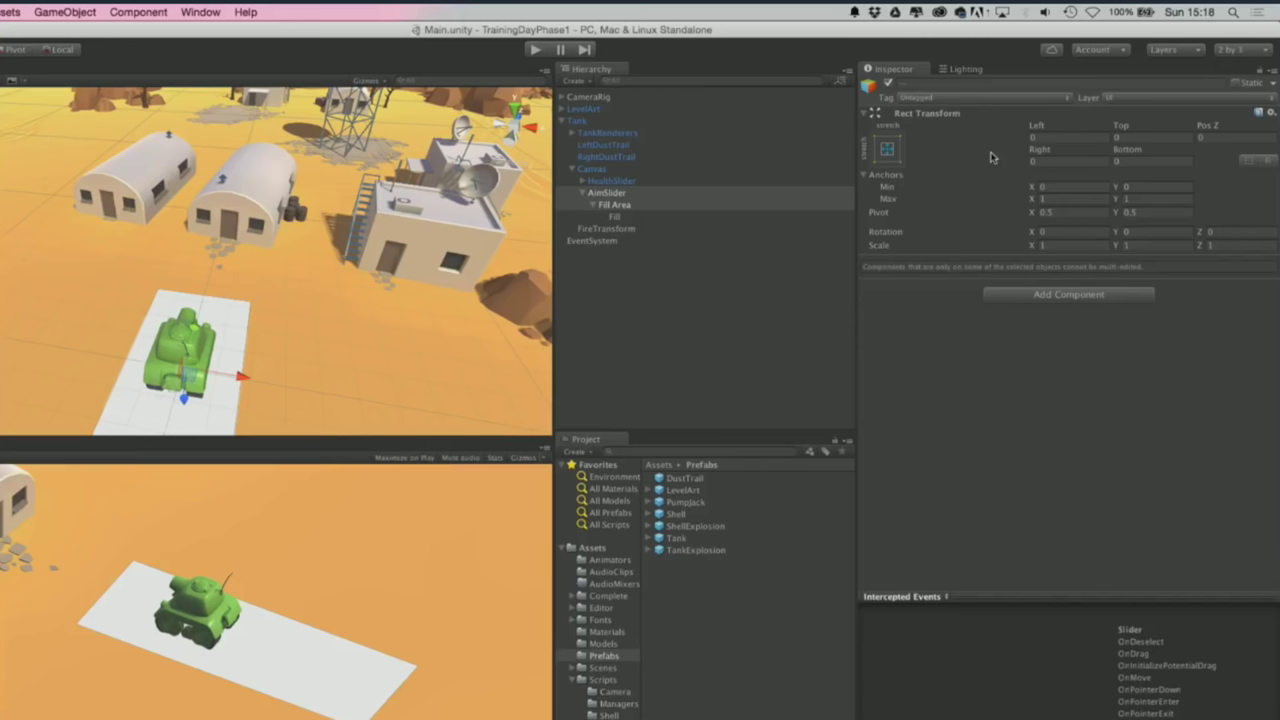
# - Select Fill, then select the Aim Arrow sprite in the Sprites folder
pyautogui.click(628, 215)
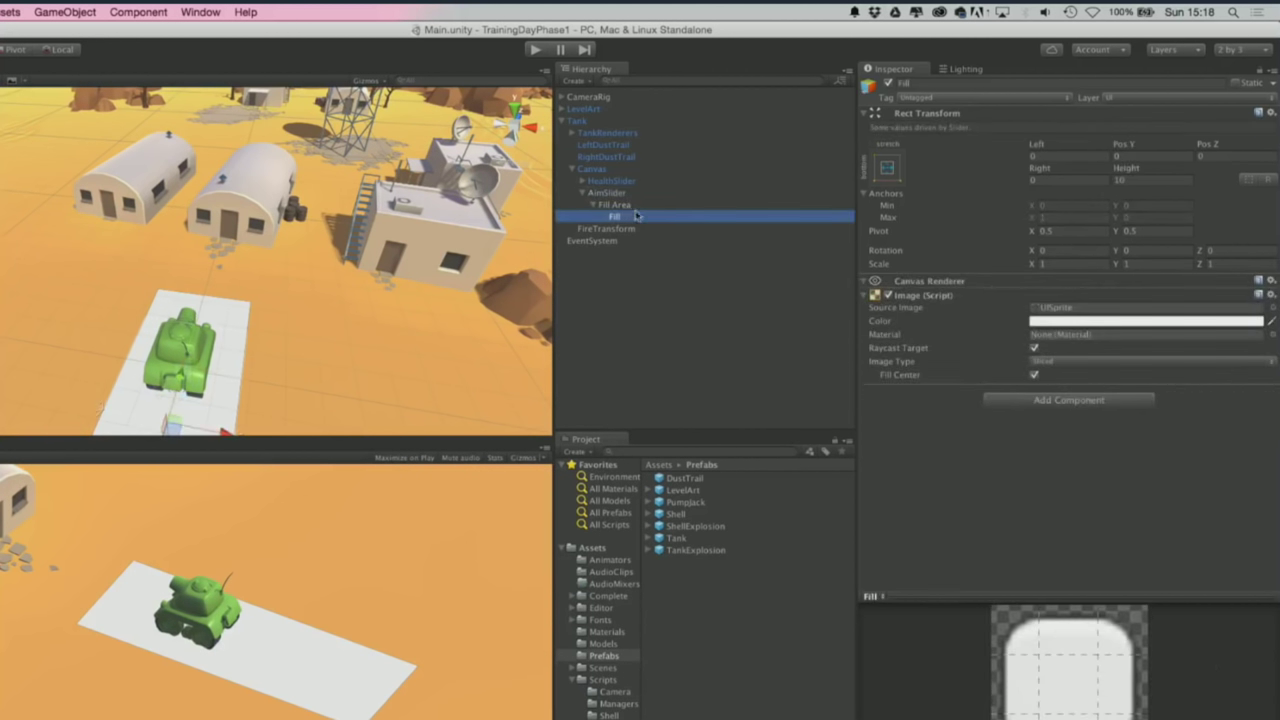
pyautogui.click(630, 204)
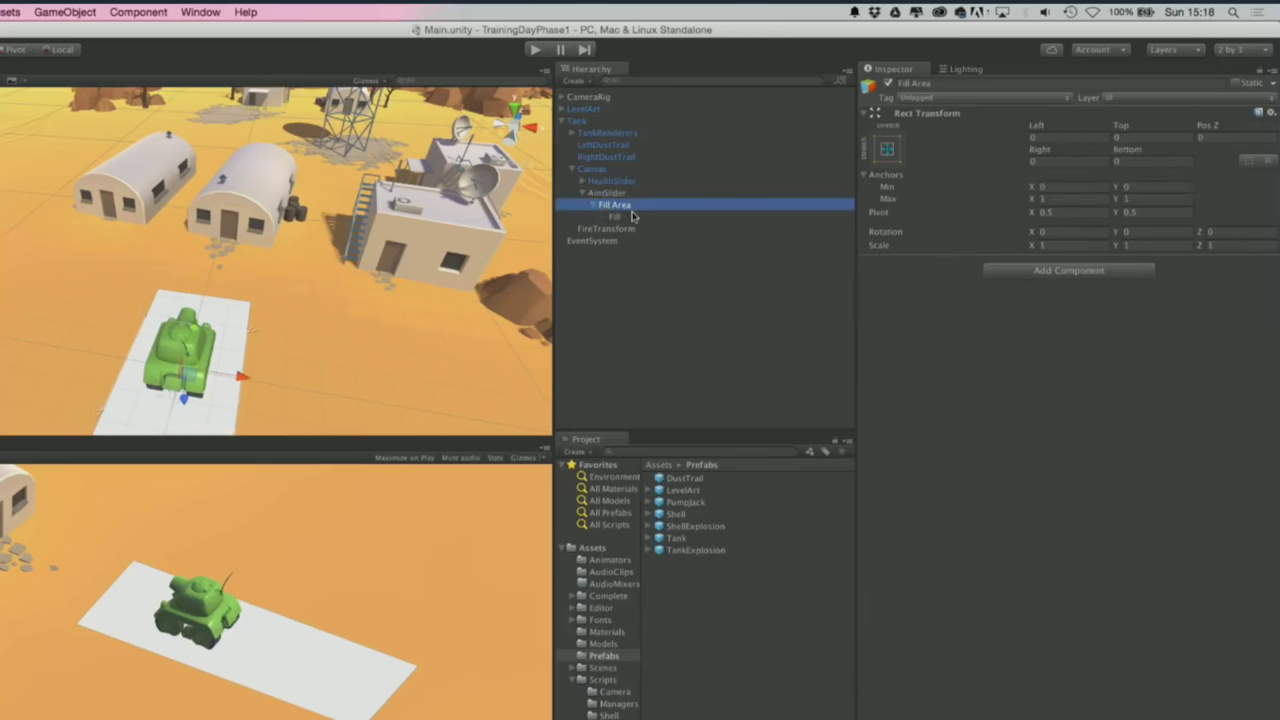
pyautogui.click(632, 216)
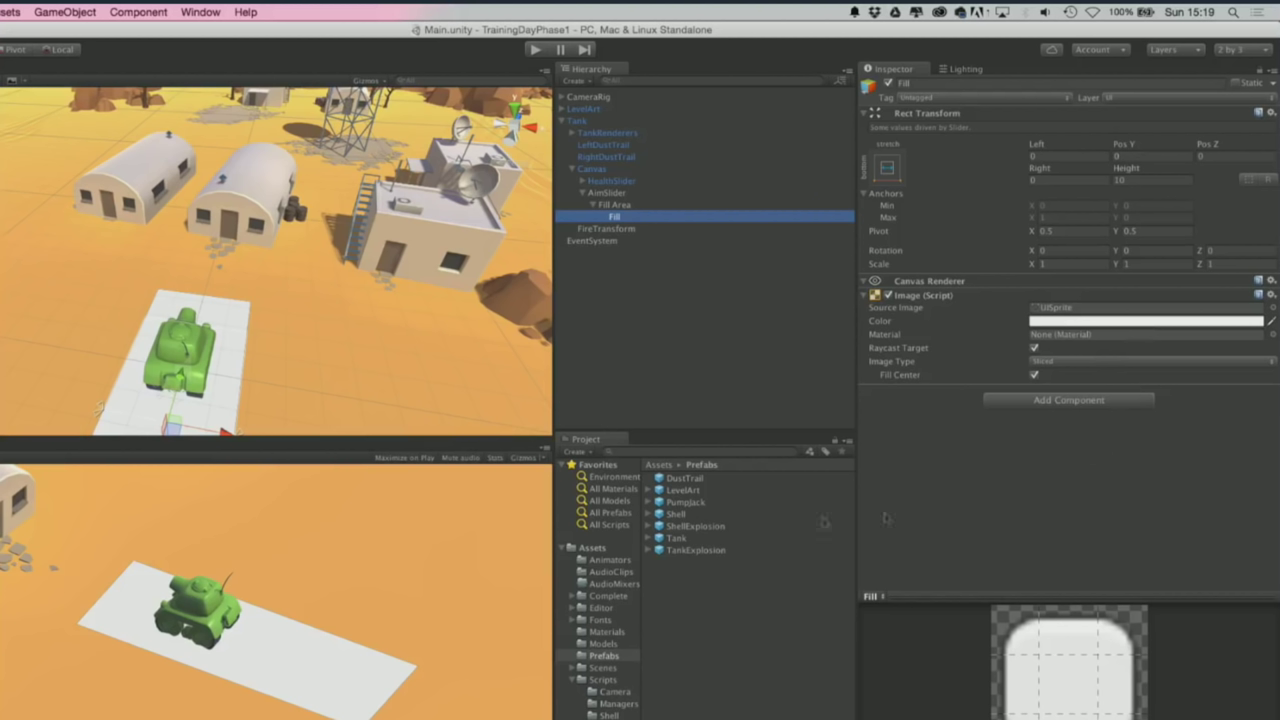
pyautogui.click(572, 680)
pyautogui.click(601, 692)
pyautogui.click(714, 479)
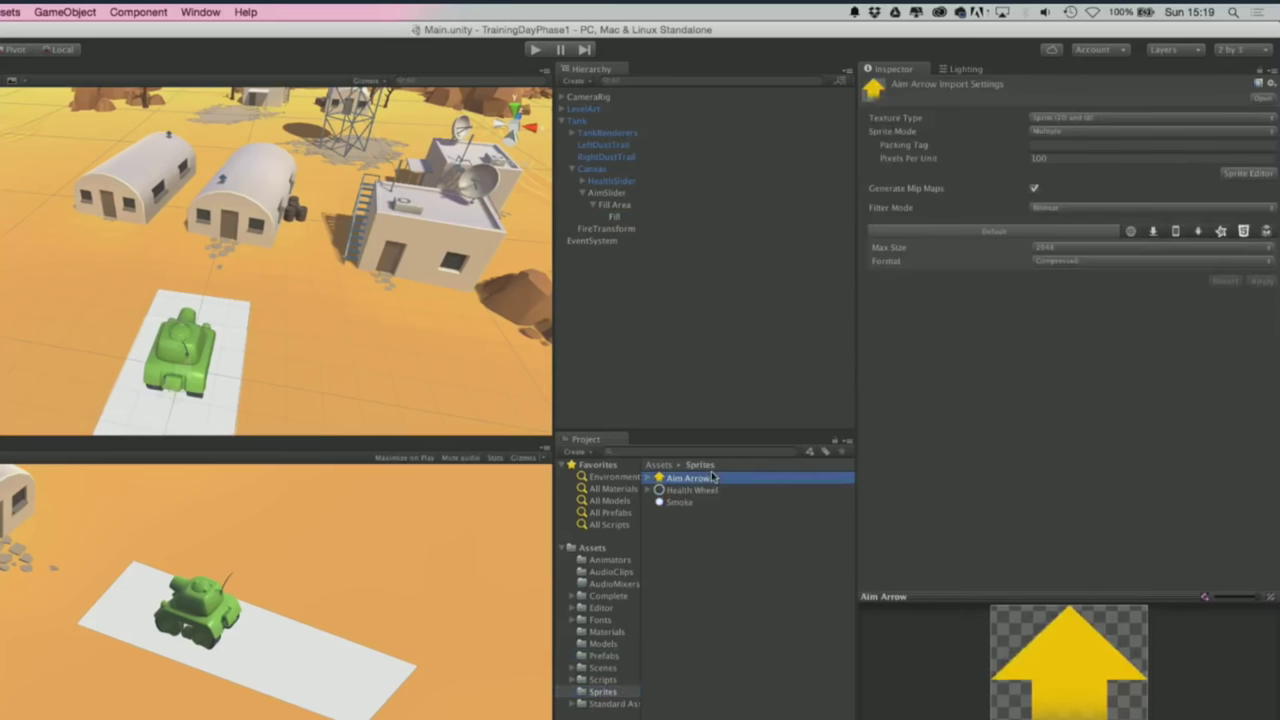
pyautogui.moveTo(1000, 596); pyautogui.dragTo(1002, 346)
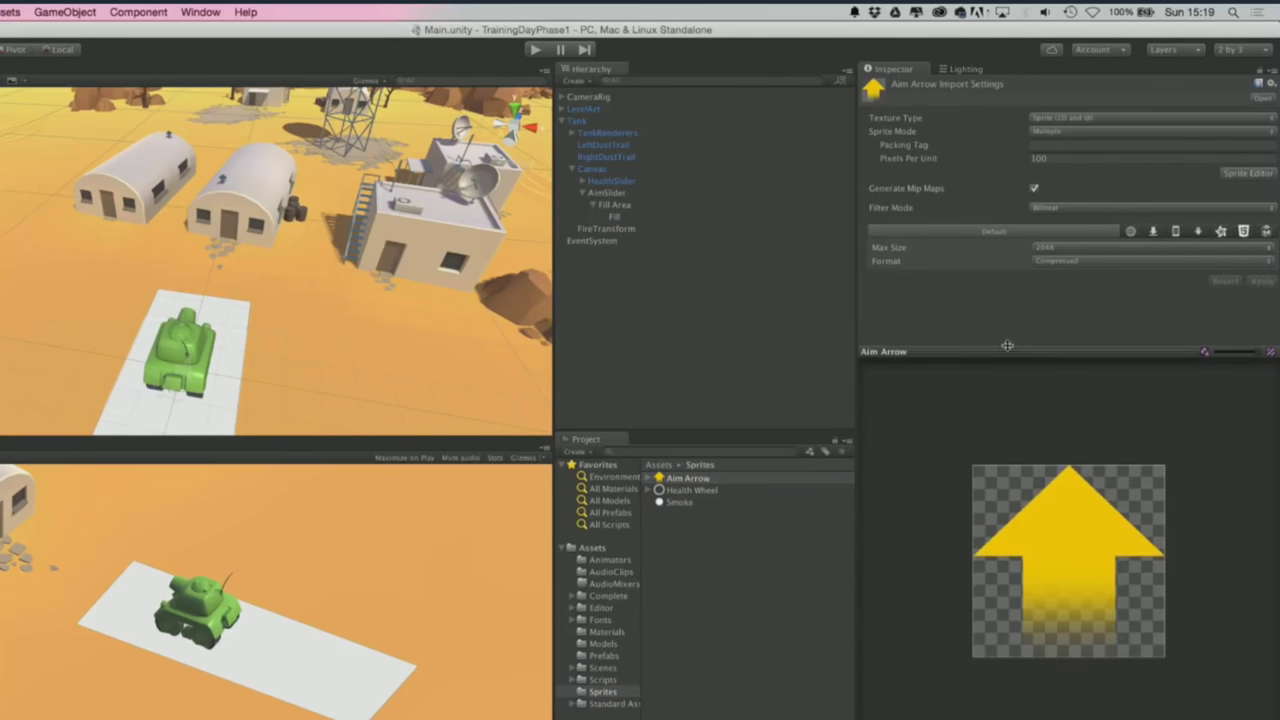
# - Open Aim Arrow in the Sprite Editor, reposition that window, then close it
pyautogui.click(1246, 173)
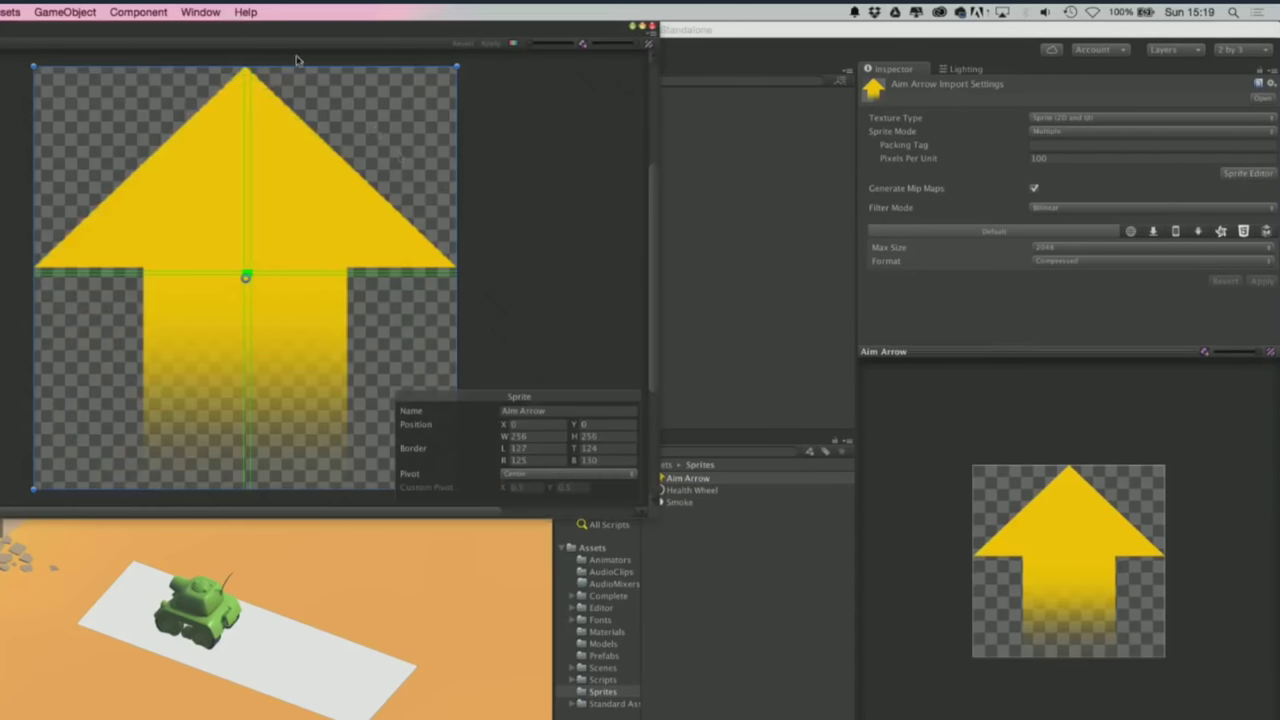
pyautogui.moveTo(254, 37); pyautogui.dragTo(510, 100)
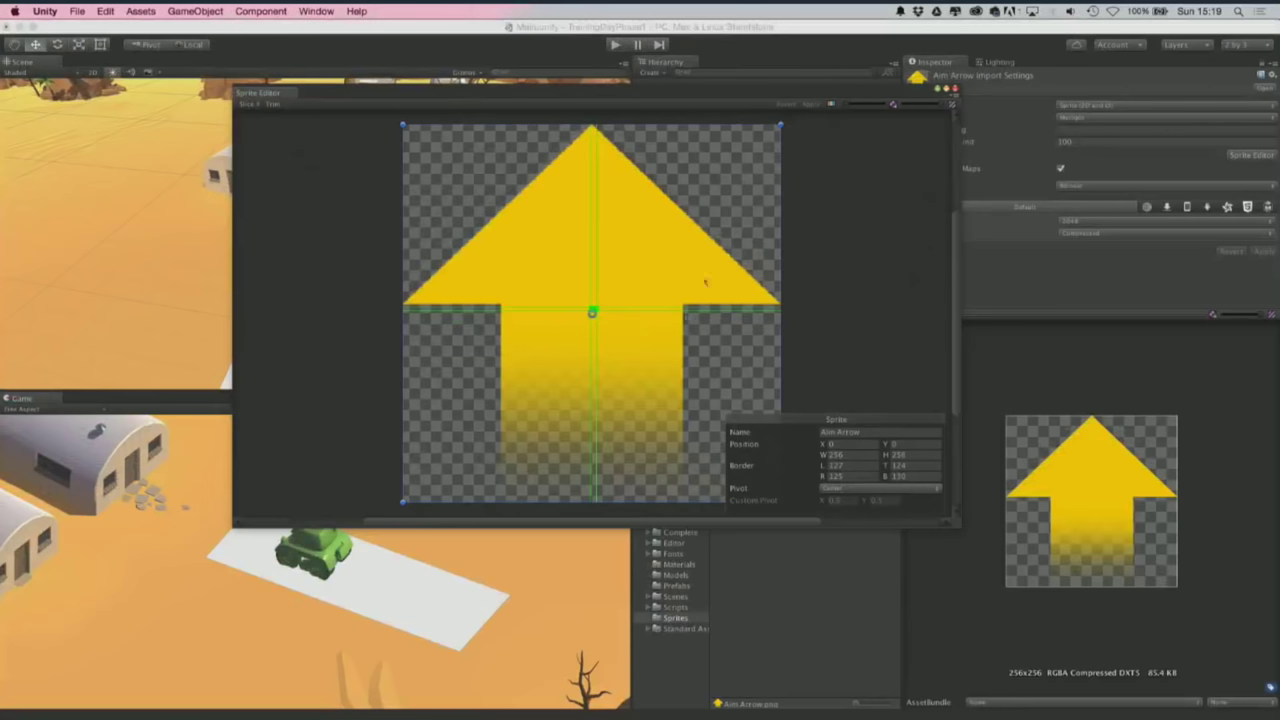
pyautogui.moveTo(913, 93); pyautogui.dragTo(845, 100)
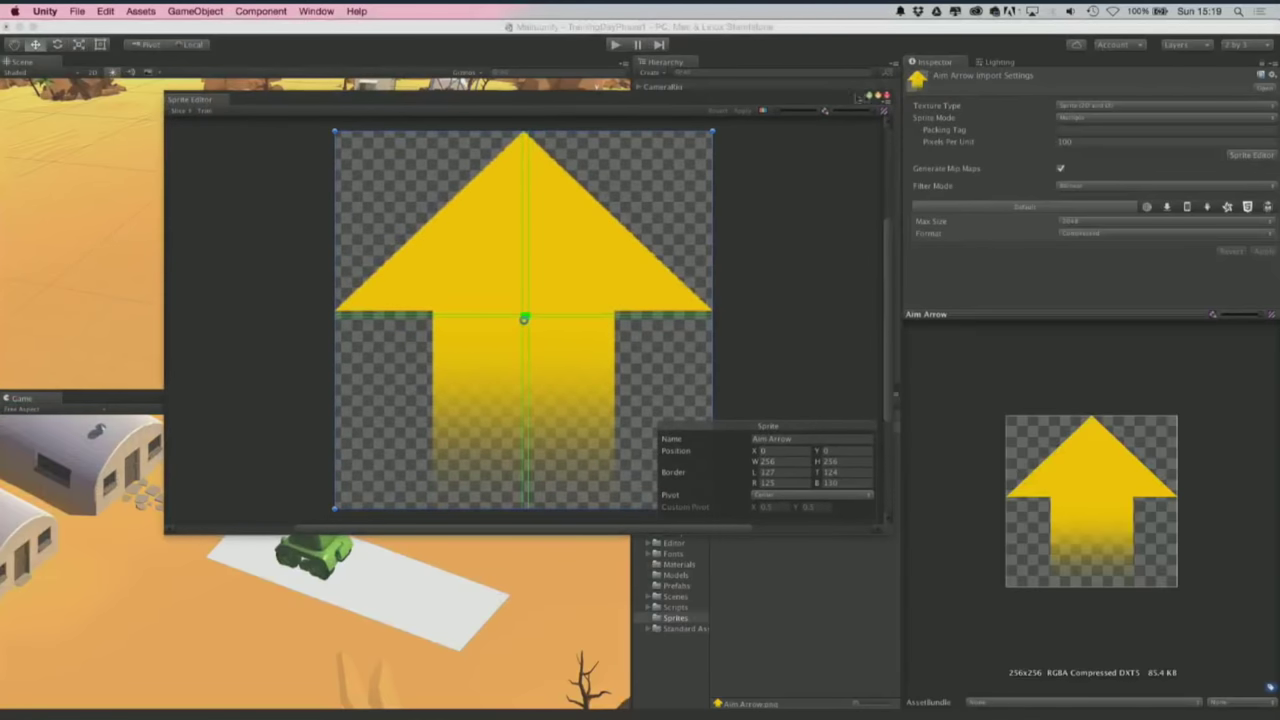
pyautogui.click(886, 95)
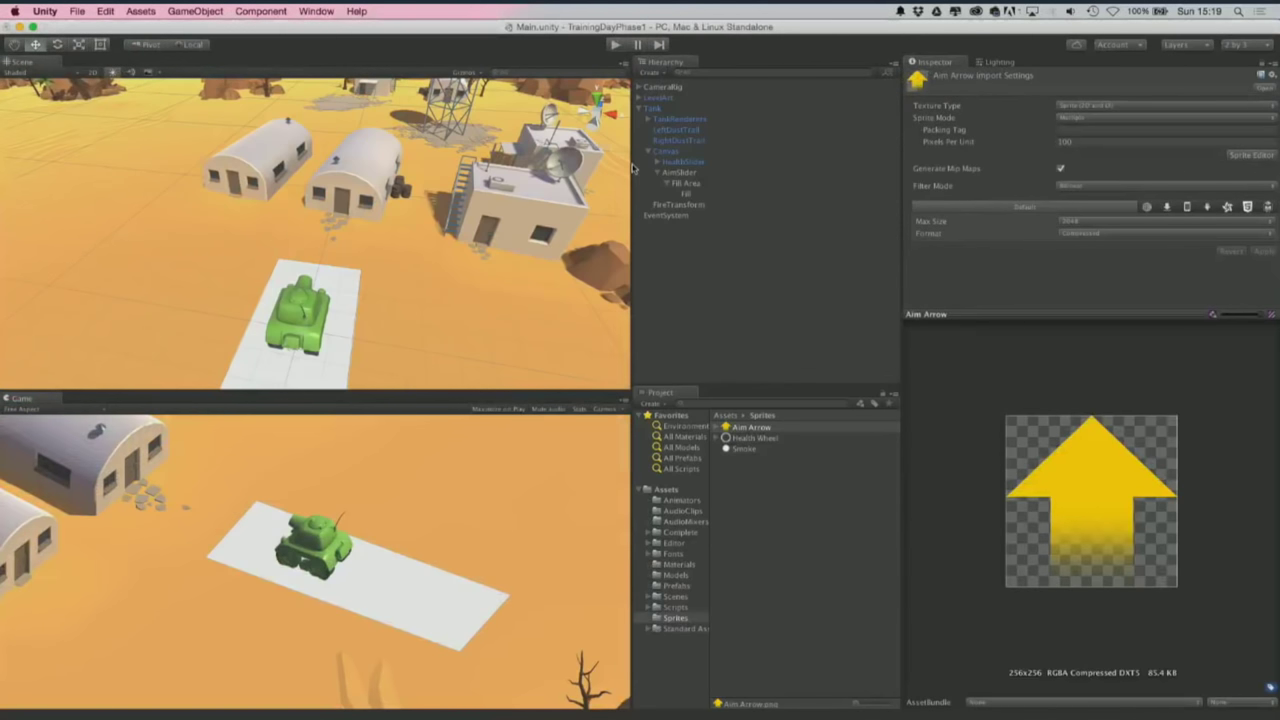
# - Set the Fill's Rect Transform Height to 0
pyautogui.rightClick(714, 193)
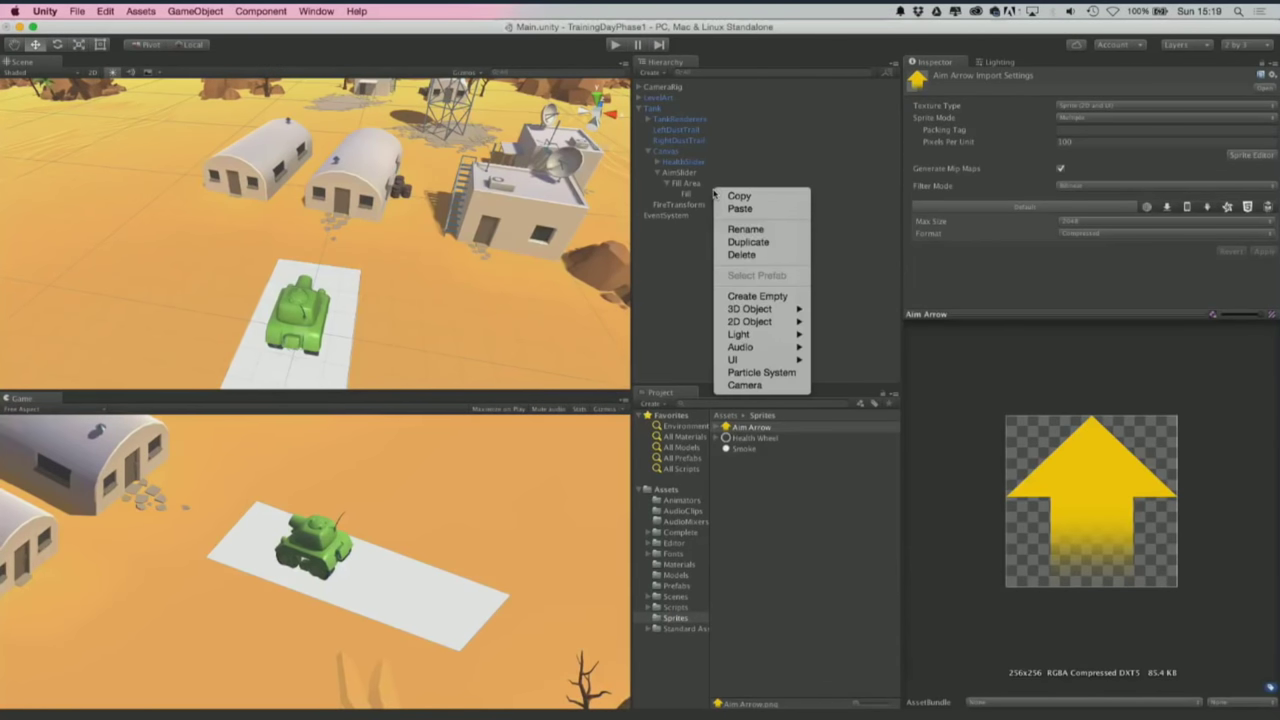
pyautogui.click(695, 191)
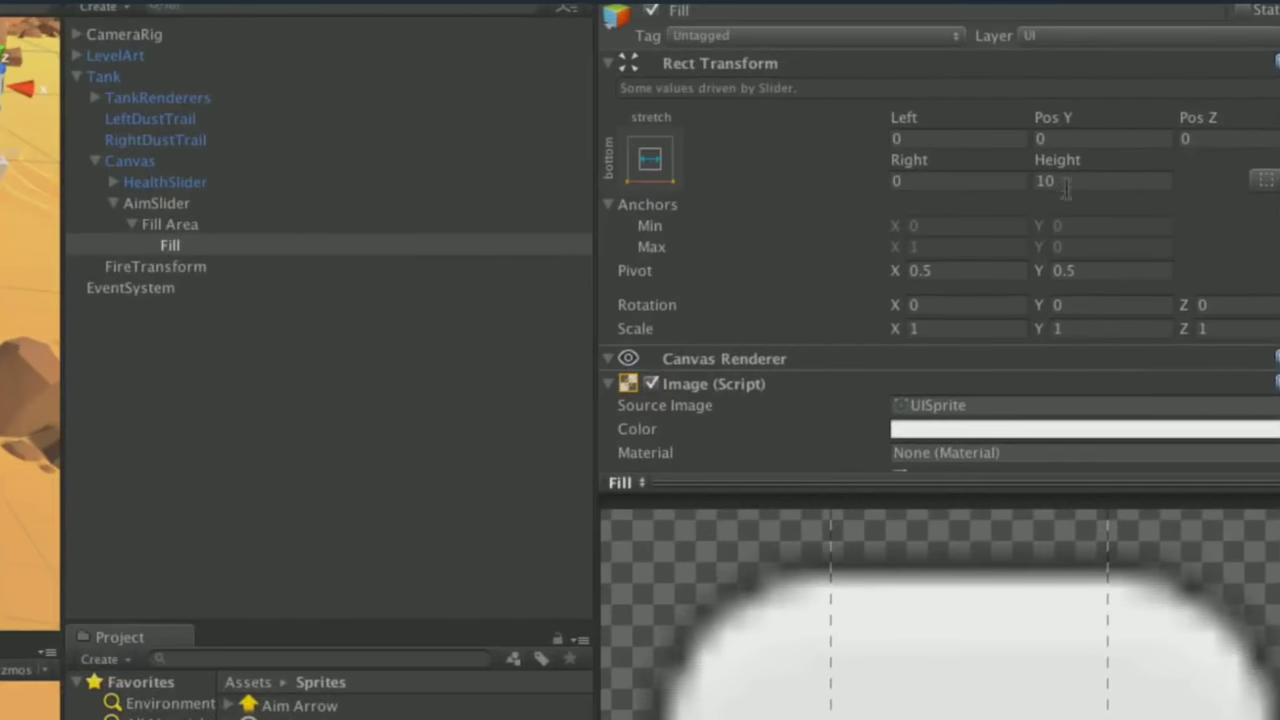
pyautogui.click(1101, 172)
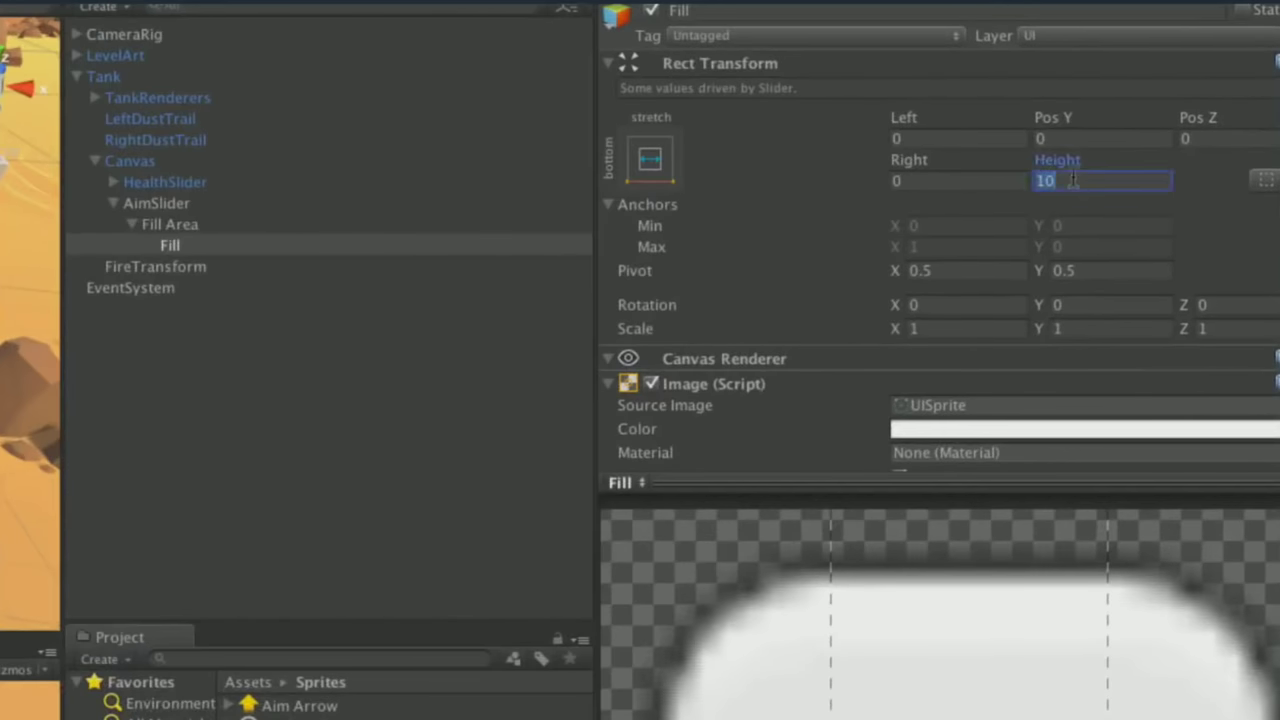
pyautogui.write('0')
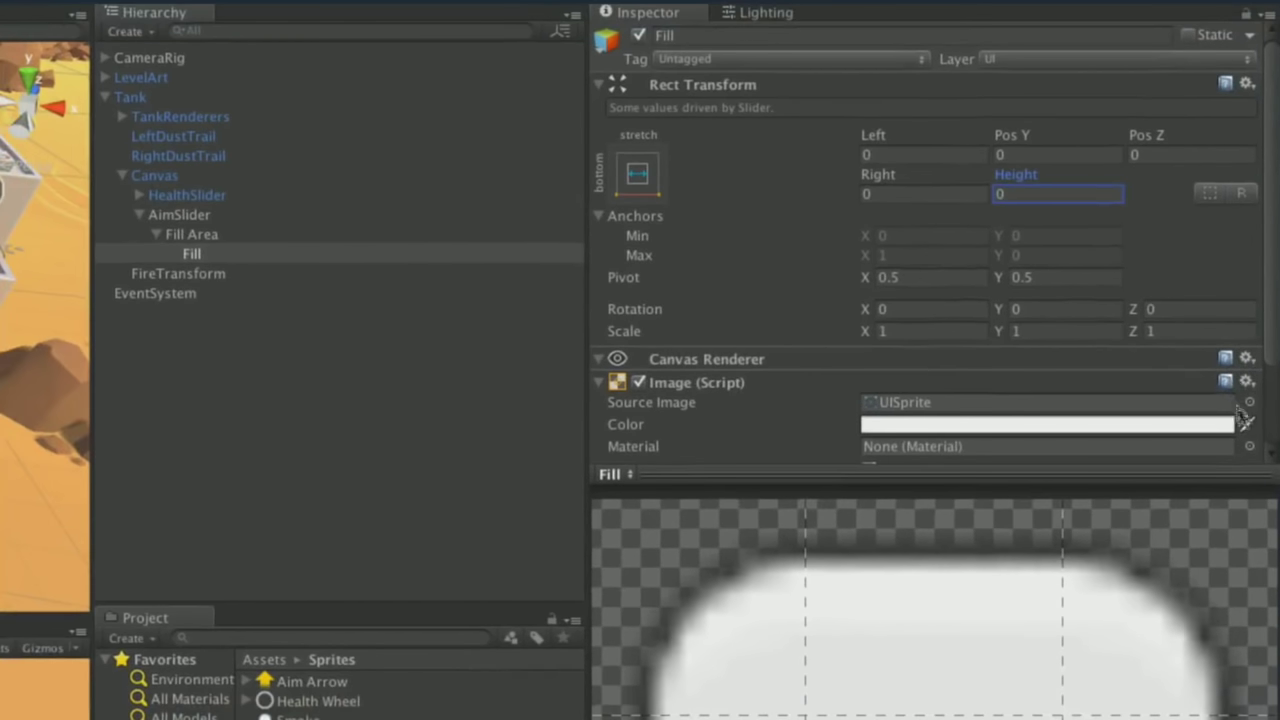
# - Choose Aim Arrow as the Fill's Source Image
pyautogui.moveTo(1214, 477); pyautogui.dragTo(1204, 598)
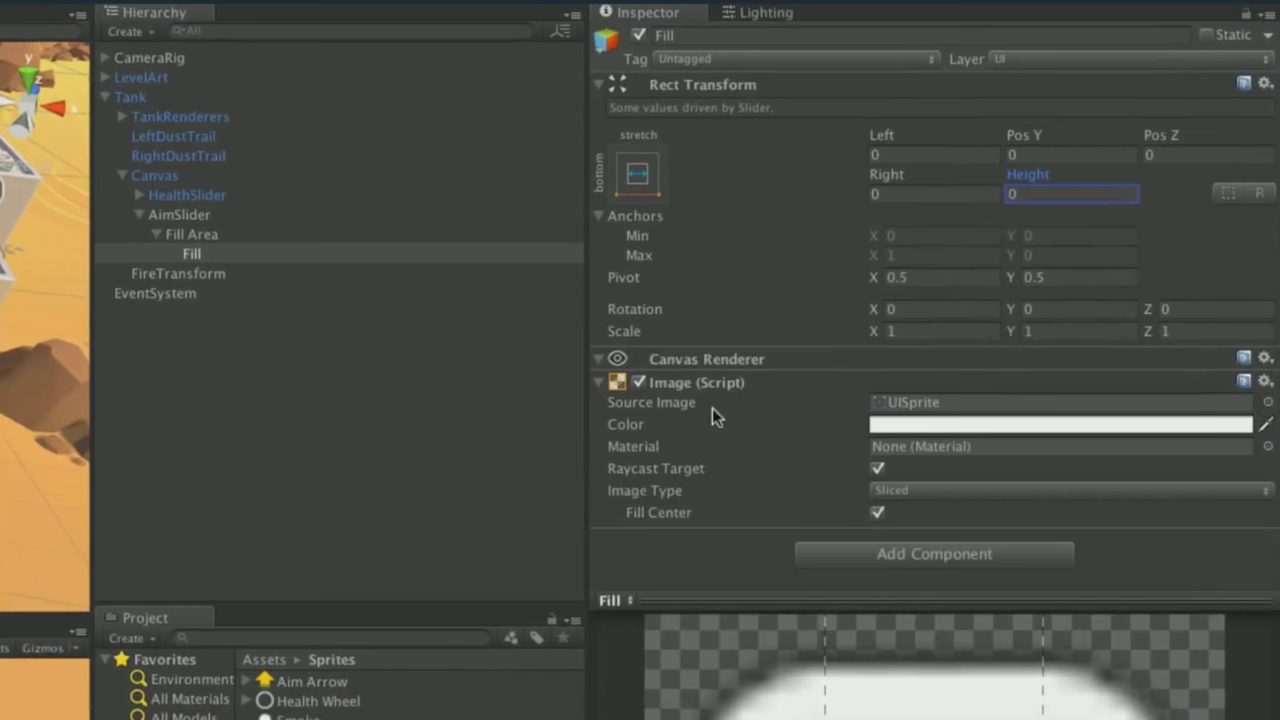
pyautogui.click(632, 403)
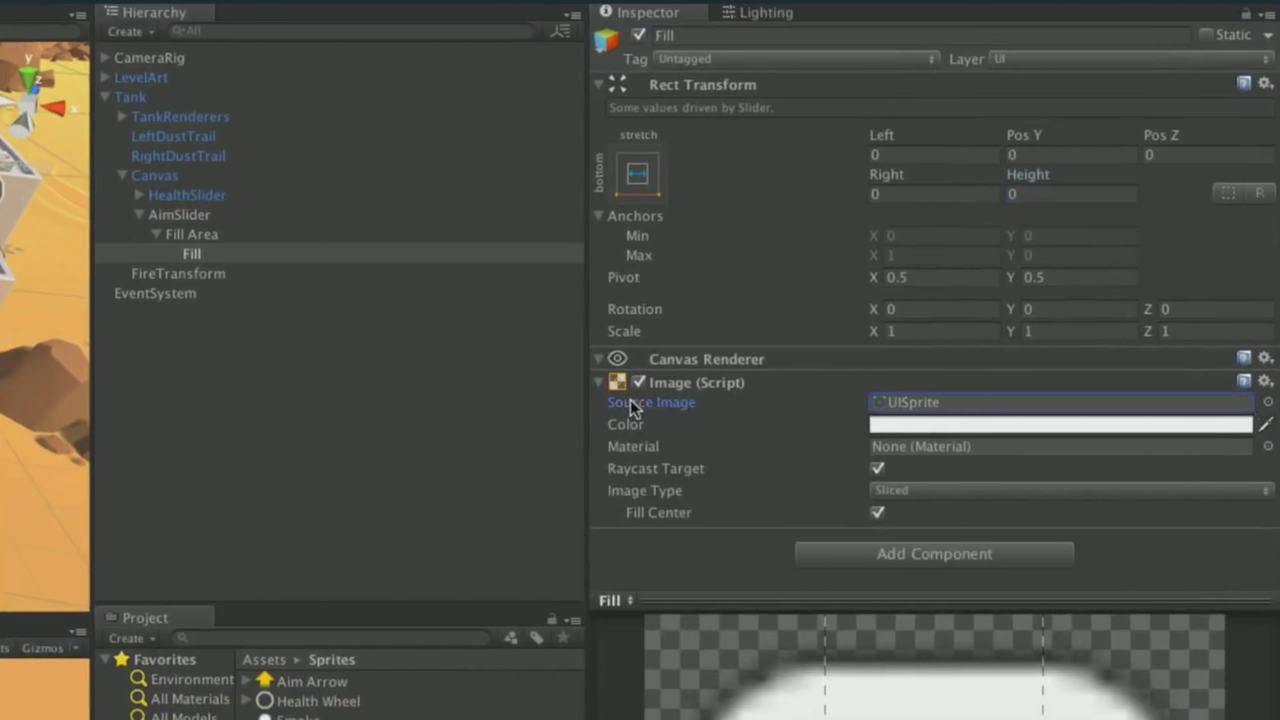
pyautogui.click(1266, 403)
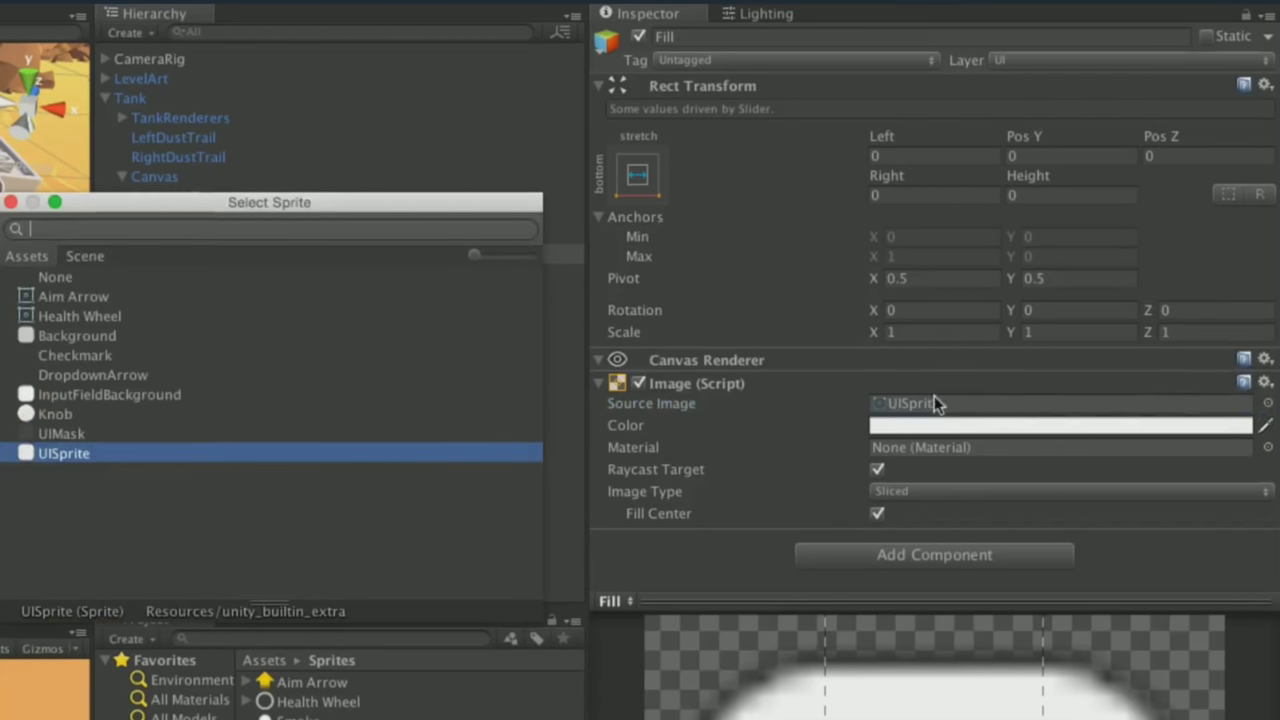
pyautogui.click(86, 298)
pyautogui.moveTo(87, 205); pyautogui.dragTo(242, 206)
pyautogui.click(166, 205)
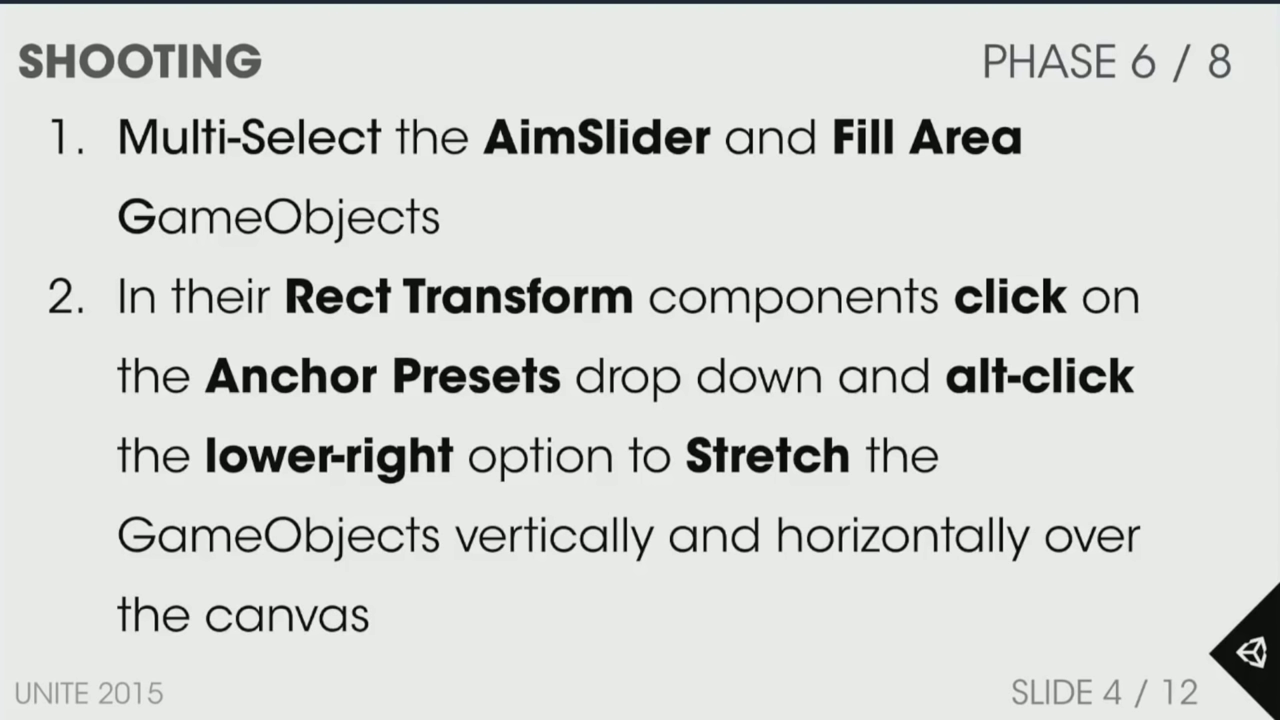
# - Advance to the next slide, then select AimSlider in Unity to review its settings
pyautogui.press('Right')
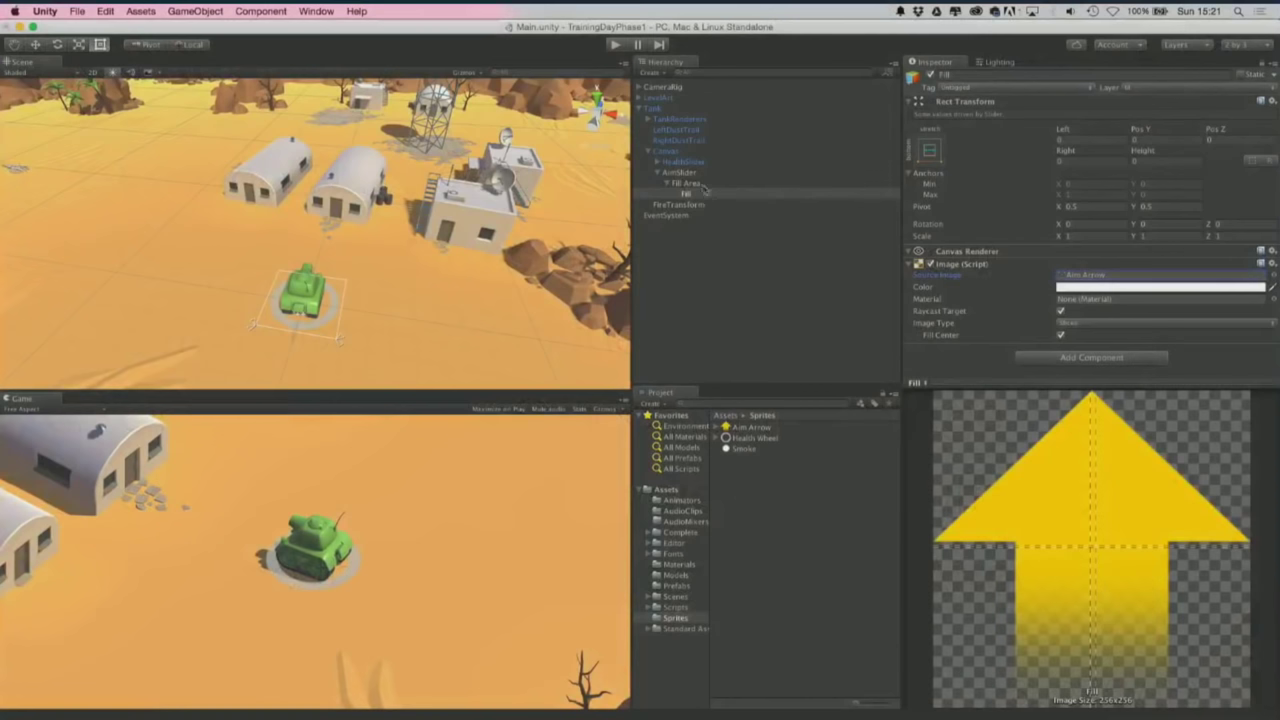
pyautogui.click(686, 173)
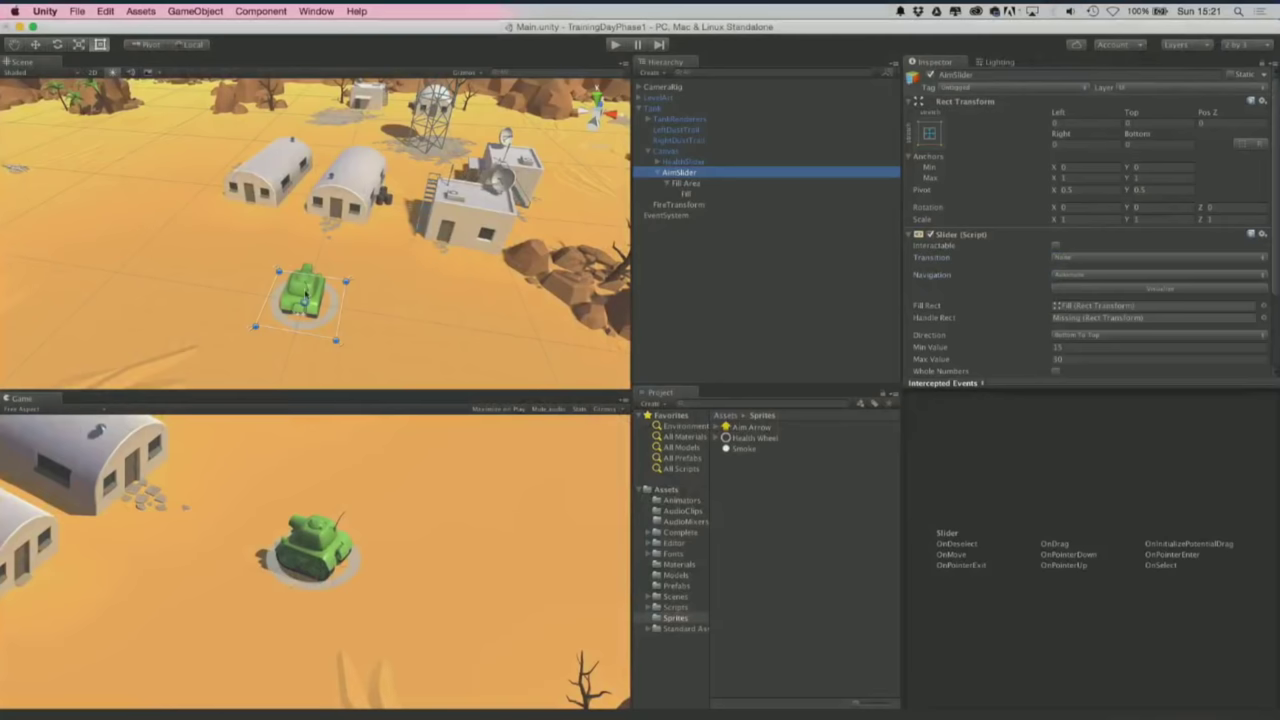
pyautogui.keyDown('alt'); pyautogui.moveTo(306, 292); pyautogui.dragTo(392, 372); pyautogui.keyUp('alt')
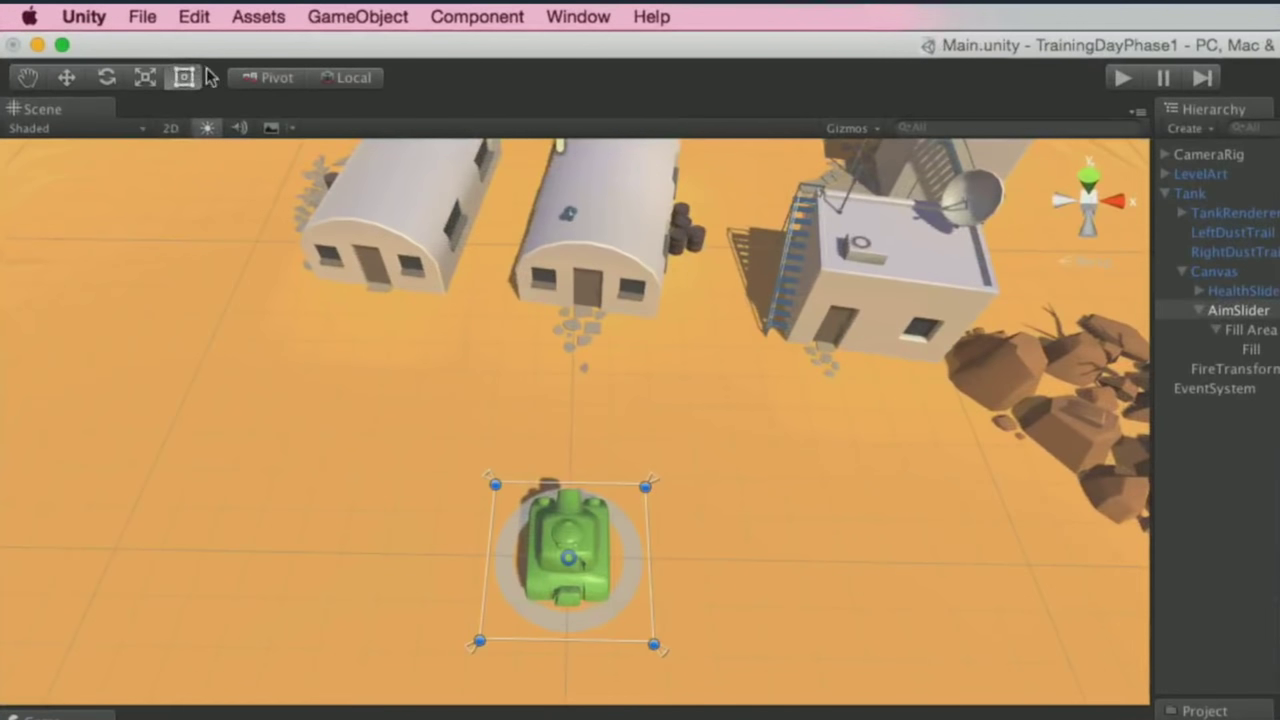
pyautogui.press('q')
pyautogui.press('w')
pyautogui.press('e')
pyautogui.press('r')
pyautogui.press('t')
pyautogui.press('q')
pyautogui.press('w')
pyautogui.press('e')
pyautogui.press('r')
pyautogui.press('t')
pyautogui.press('q')
pyautogui.press('w')
pyautogui.press('e')
pyautogui.press('r')
pyautogui.press('t')
pyautogui.press('q')
pyautogui.press('w')
pyautogui.press('e')
pyautogui.press('r')
pyautogui.press('t')
pyautogui.press('q')
pyautogui.press('w')
pyautogui.press('e')
pyautogui.press('r')
pyautogui.press('t')
pyautogui.press('w')
pyautogui.press('e')
pyautogui.press('r')
pyautogui.press('t')
pyautogui.keyDown('alt'); pyautogui.moveTo(721, 541); pyautogui.dragTo(719, 570); pyautogui.keyUp('alt')
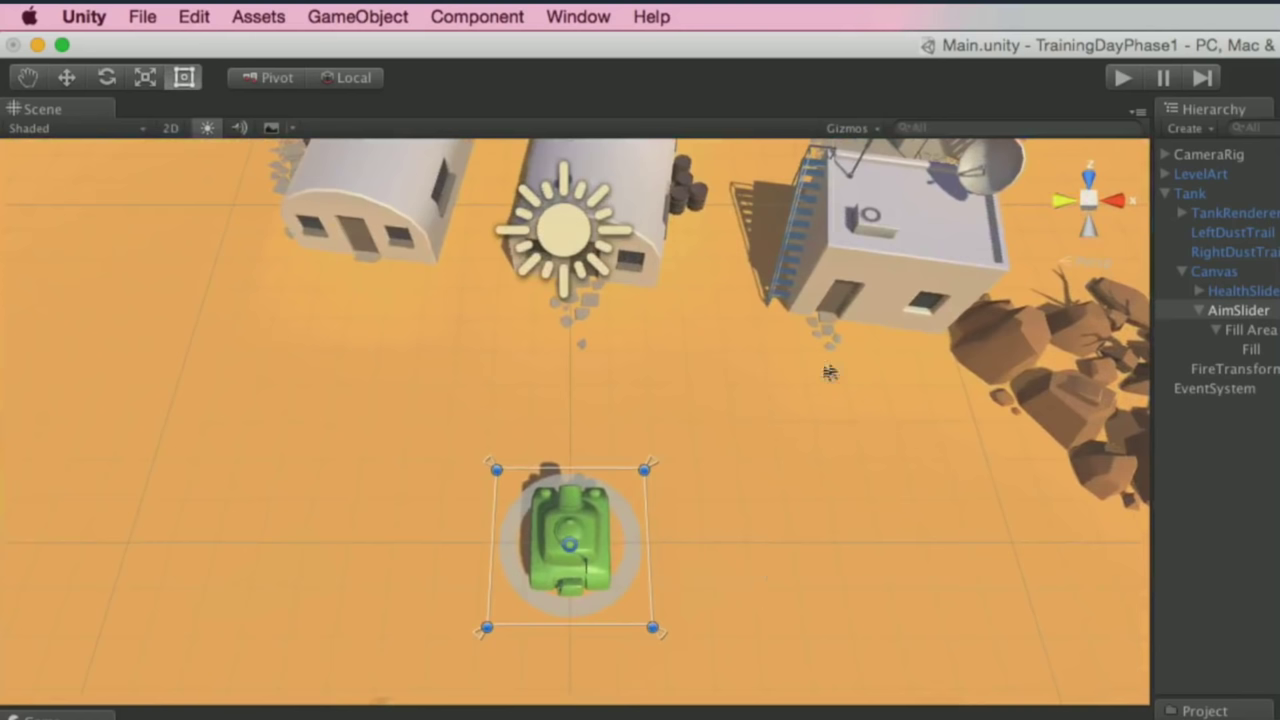
pyautogui.scroll(-3, 782, 458)
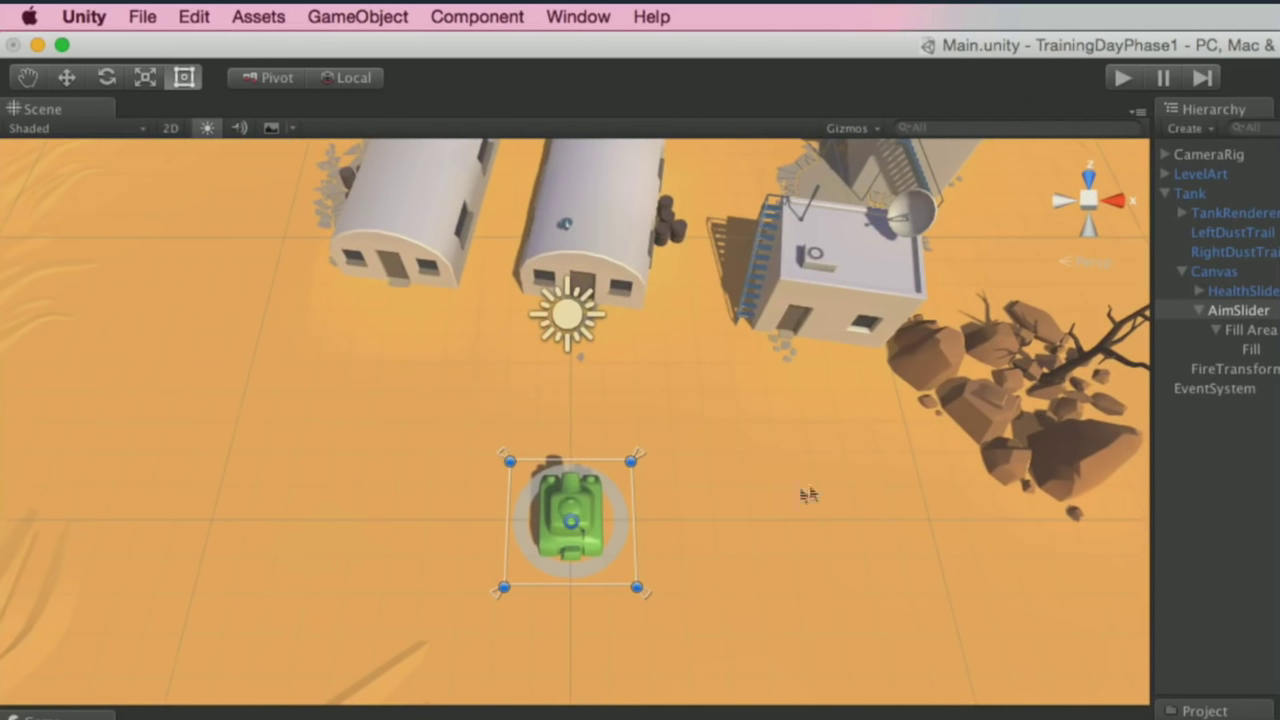
pyautogui.press('q')
pyautogui.moveTo(512, 353); pyautogui.dragTo(503, 309)
pyautogui.click(187, 78)
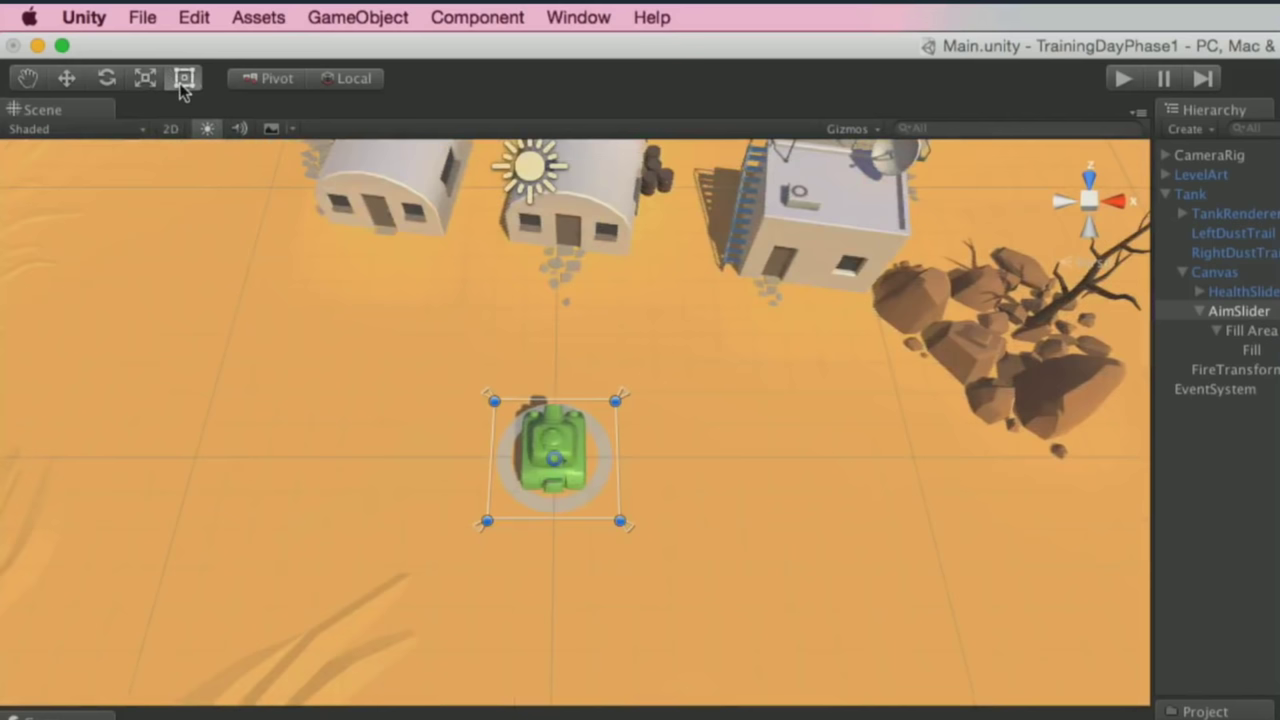
pyautogui.keyDown('alt'); pyautogui.moveTo(614, 323); pyautogui.dragTo(608, 407); pyautogui.keyUp('alt')
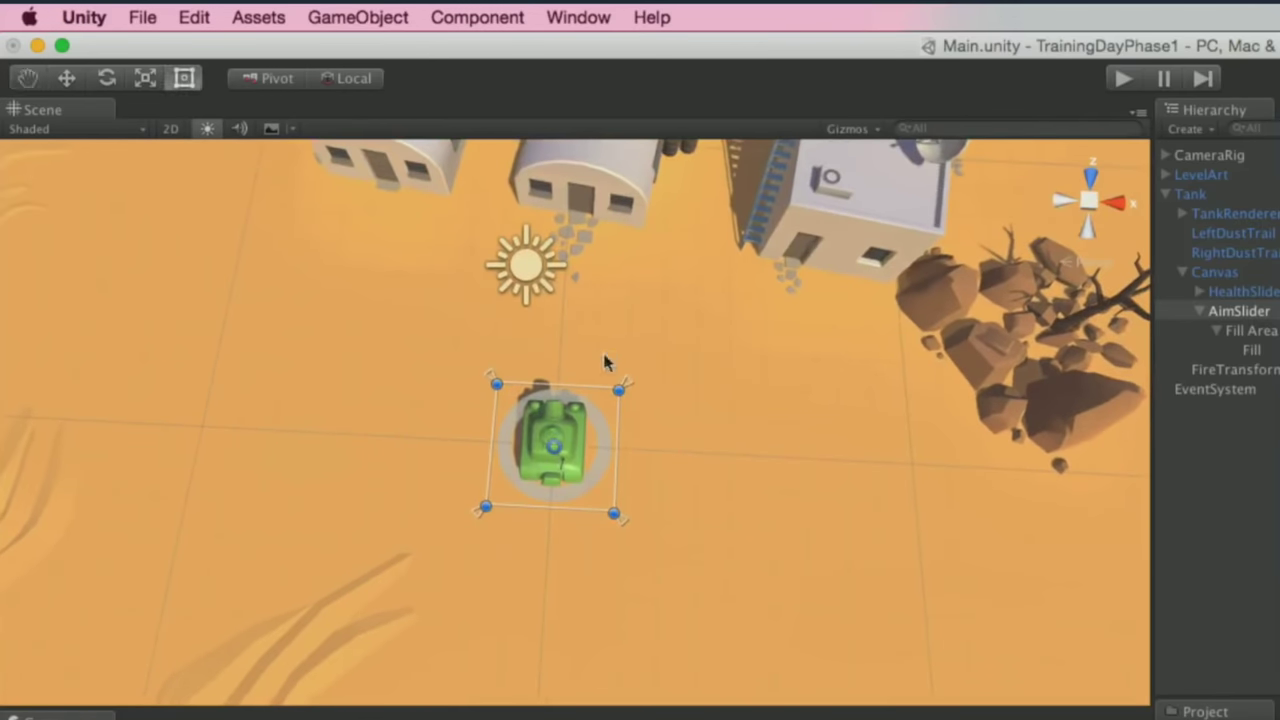
pyautogui.keyDown('alt'); pyautogui.moveTo(606, 362); pyautogui.dragTo(1090, 180); pyautogui.keyUp('alt')
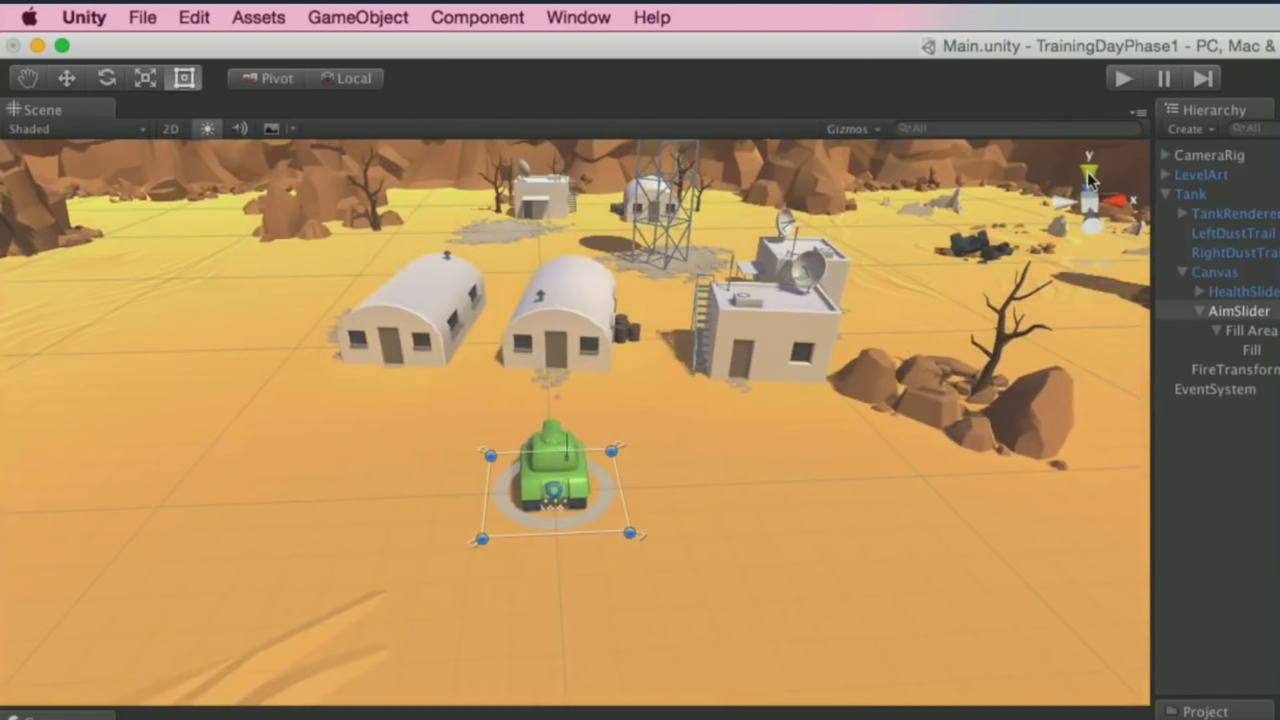
pyautogui.click(1090, 176)
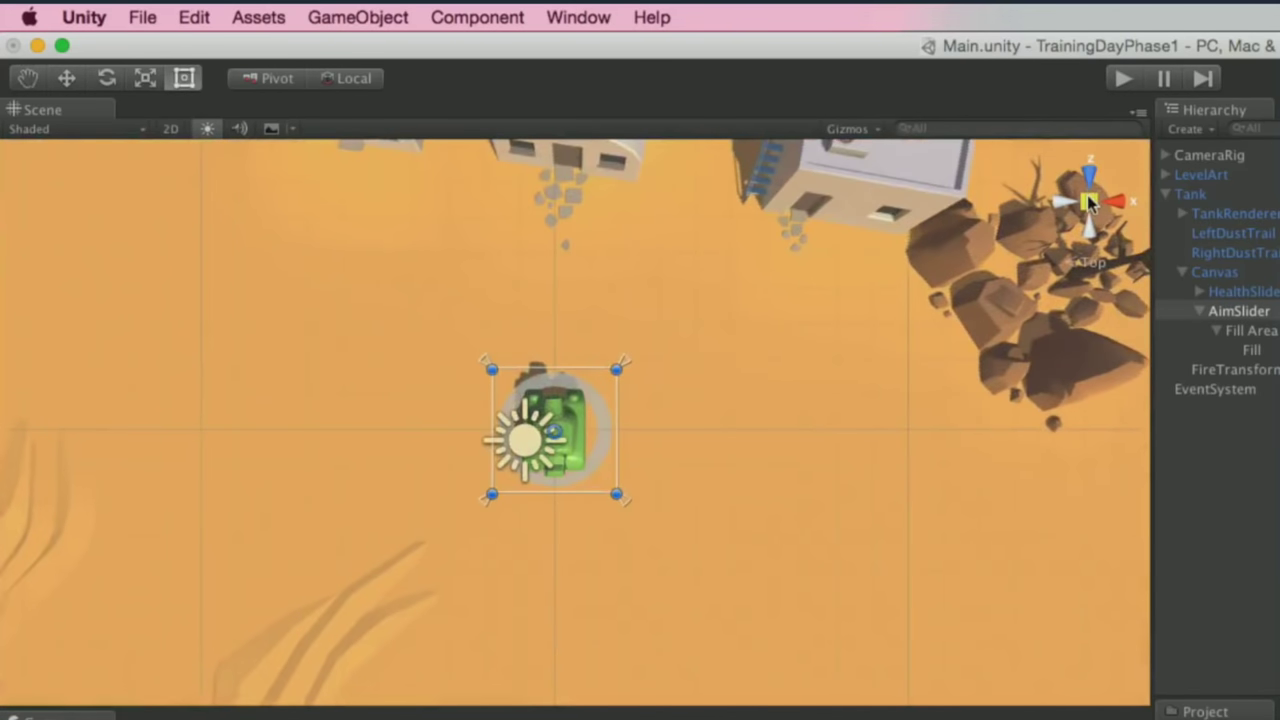
pyautogui.click(1090, 203)
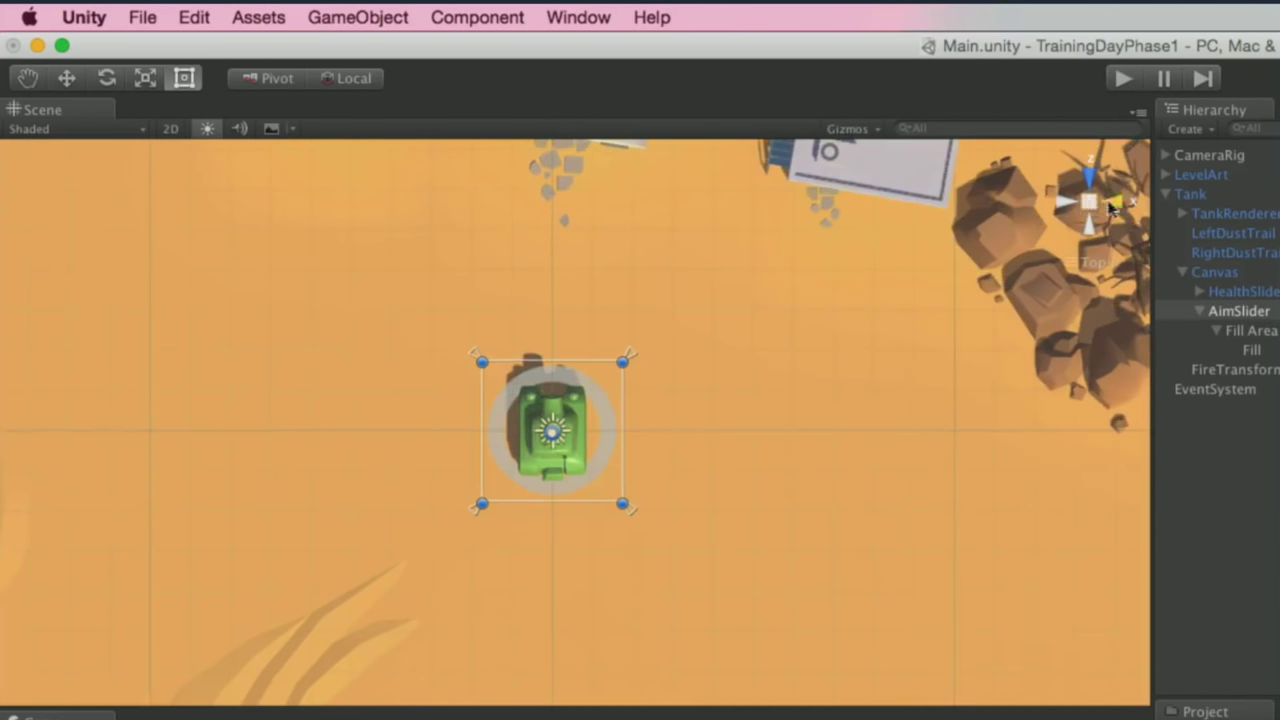
pyautogui.scroll(-3, 649, 415)
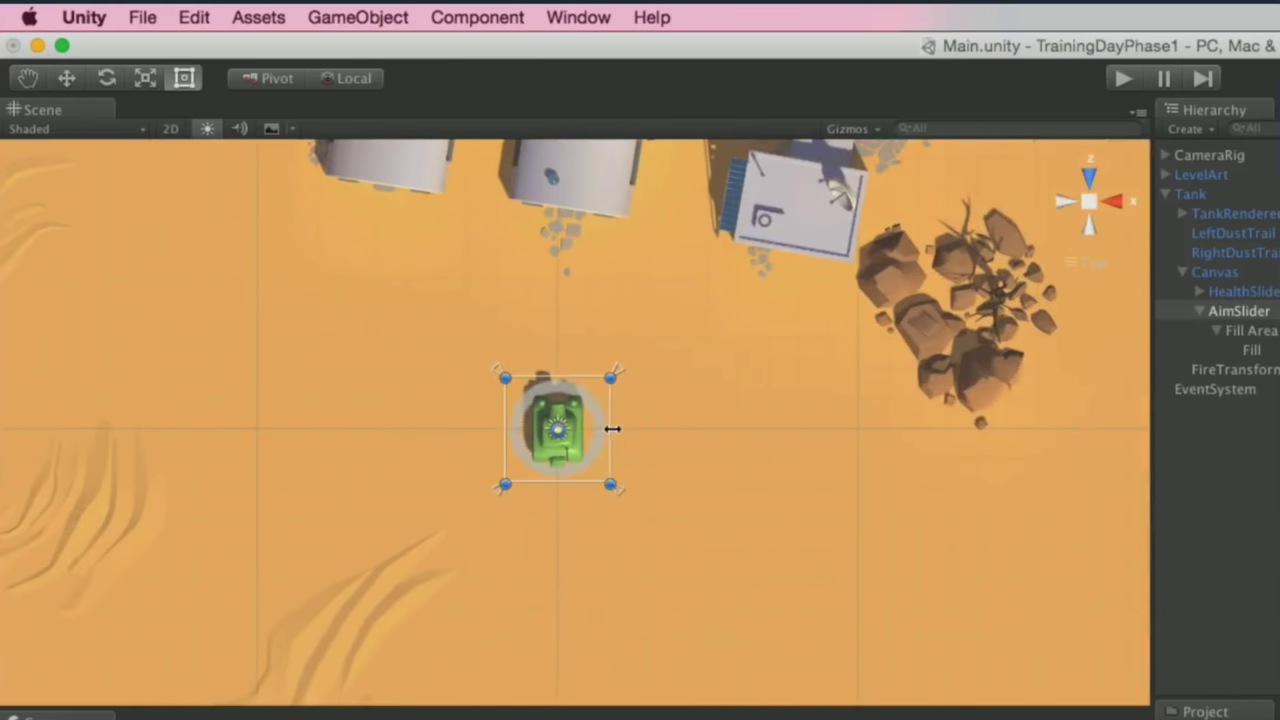
pyautogui.moveTo(612, 428); pyautogui.dragTo(533, 425)
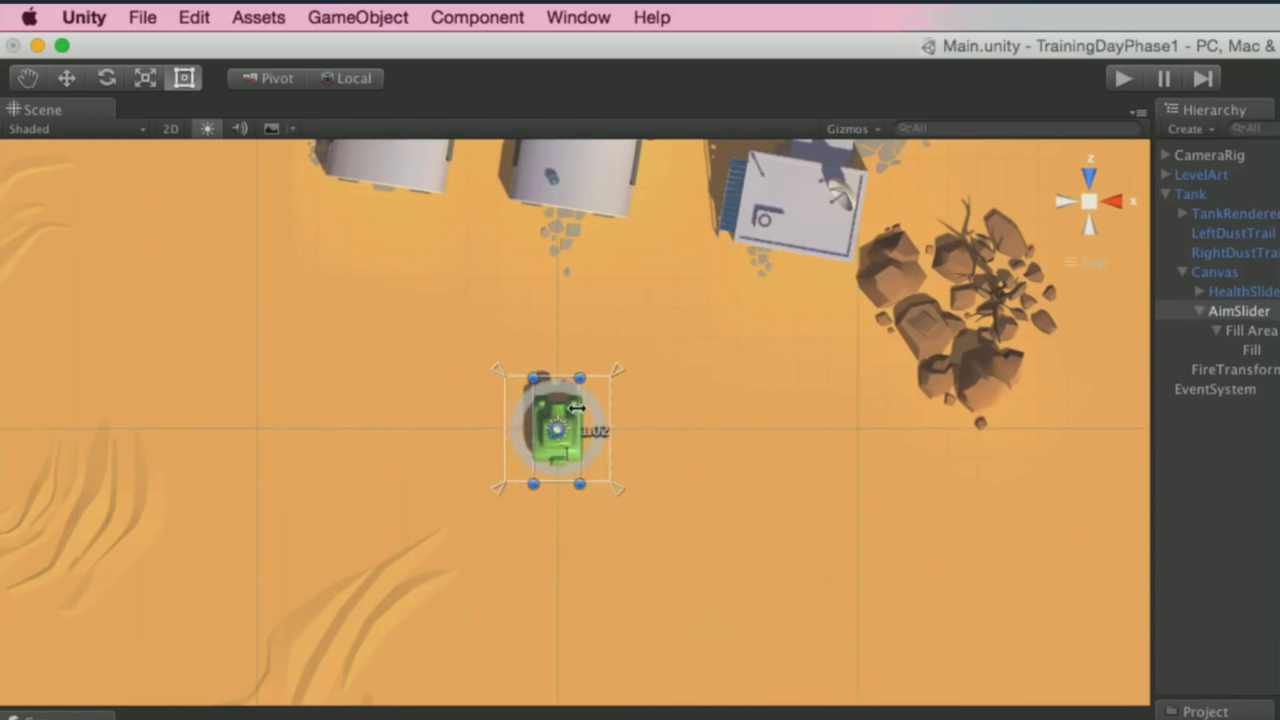
pyautogui.moveTo(560, 378); pyautogui.dragTo(558, 302)
pyautogui.moveTo(558, 350); pyautogui.dragTo(559, 244)
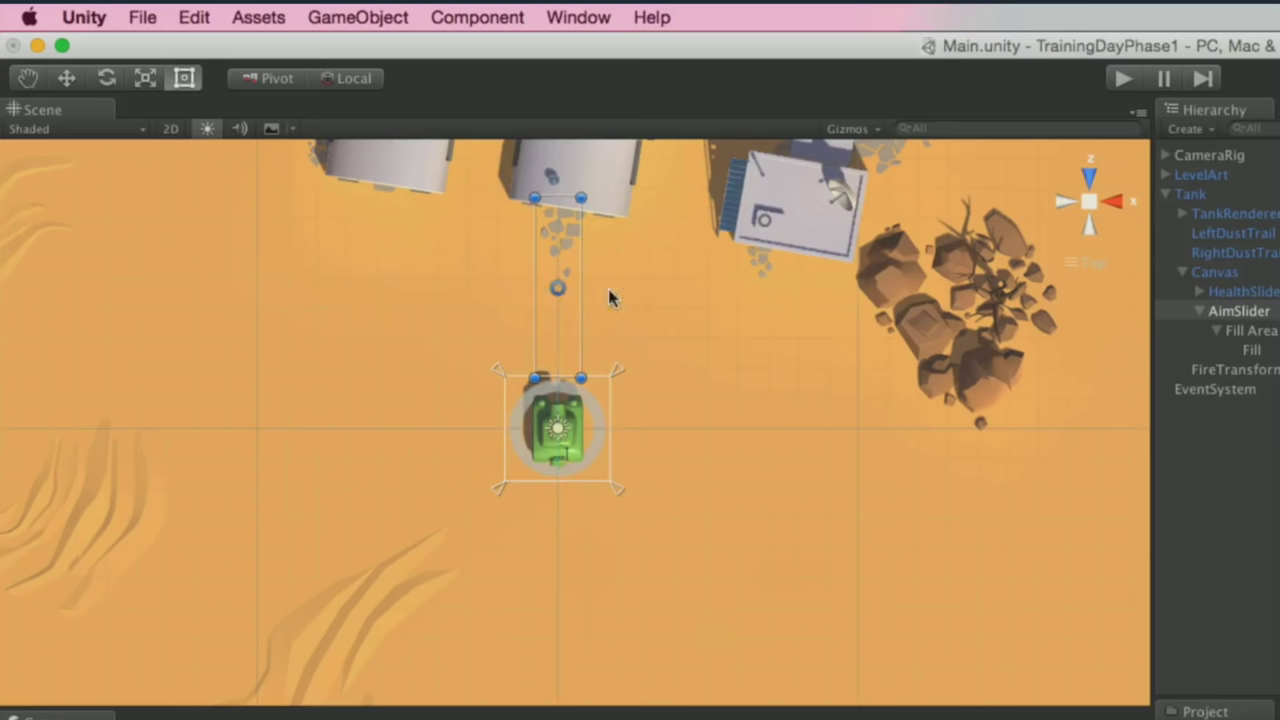
pyautogui.keyDown('alt'); pyautogui.moveTo(671, 366); pyautogui.dragTo(450, 120); pyautogui.keyUp('alt')
pyautogui.scroll(3, 541, 251)
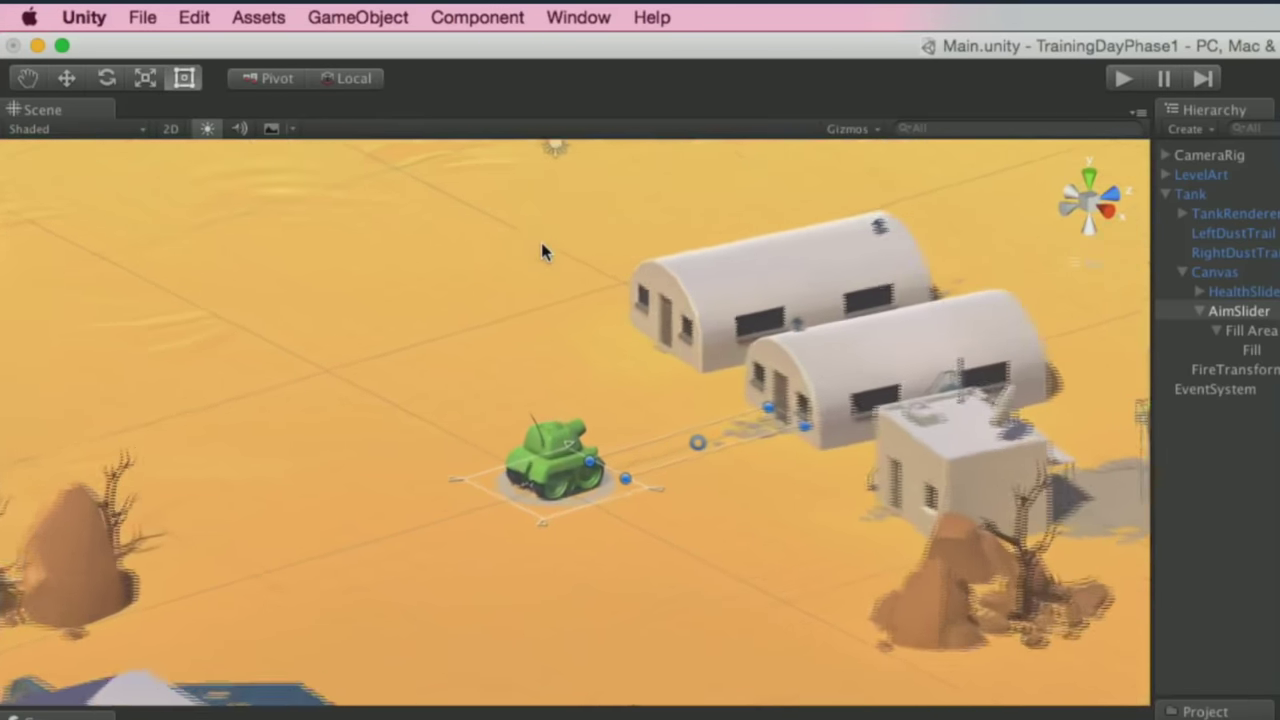
pyautogui.scroll(3, 542, 251)
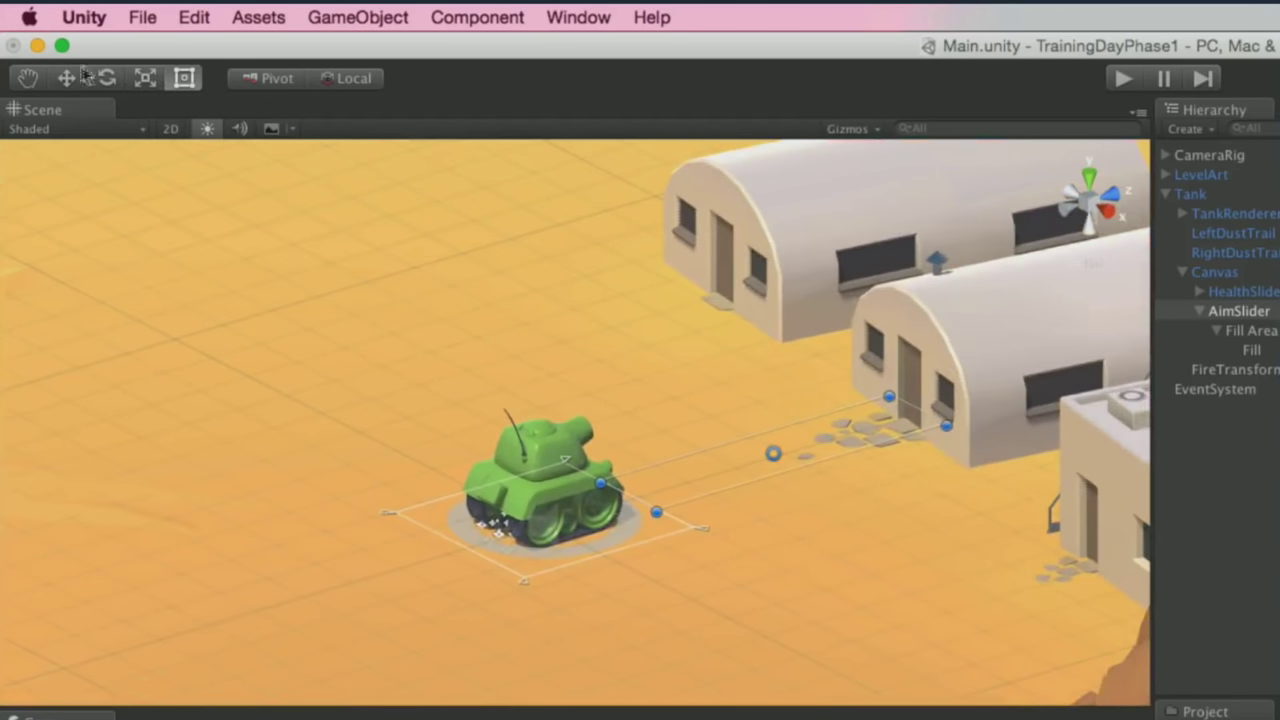
pyautogui.click(66, 78)
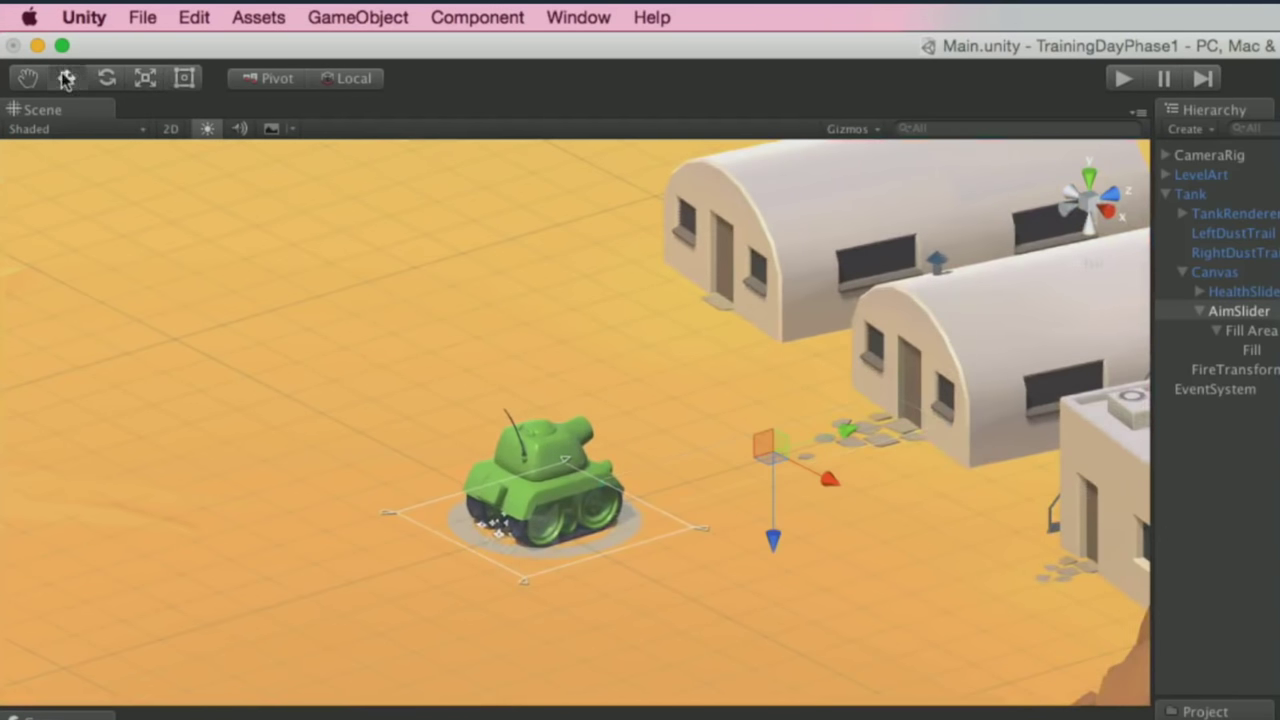
pyautogui.moveTo(773, 542); pyautogui.dragTo(773, 528)
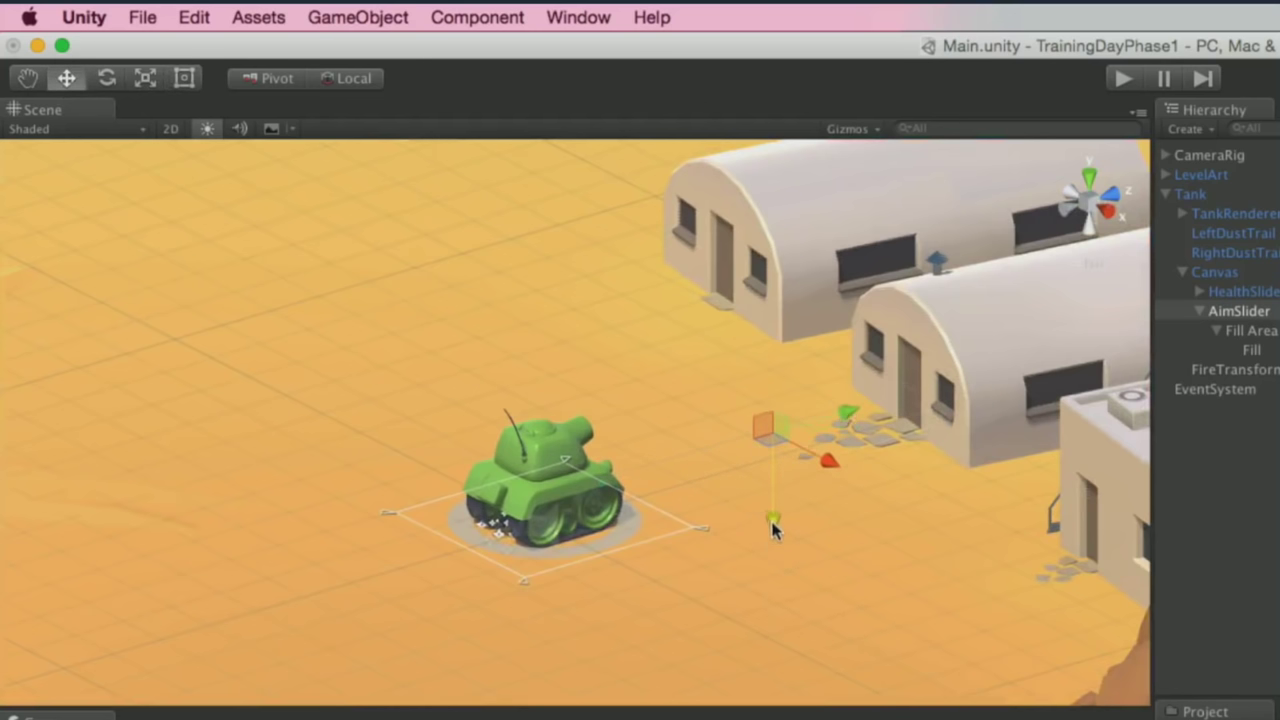
pyautogui.press('t')
pyautogui.keyDown('alt'); pyautogui.moveTo(770, 398); pyautogui.dragTo(885, 531); pyautogui.keyUp('alt')
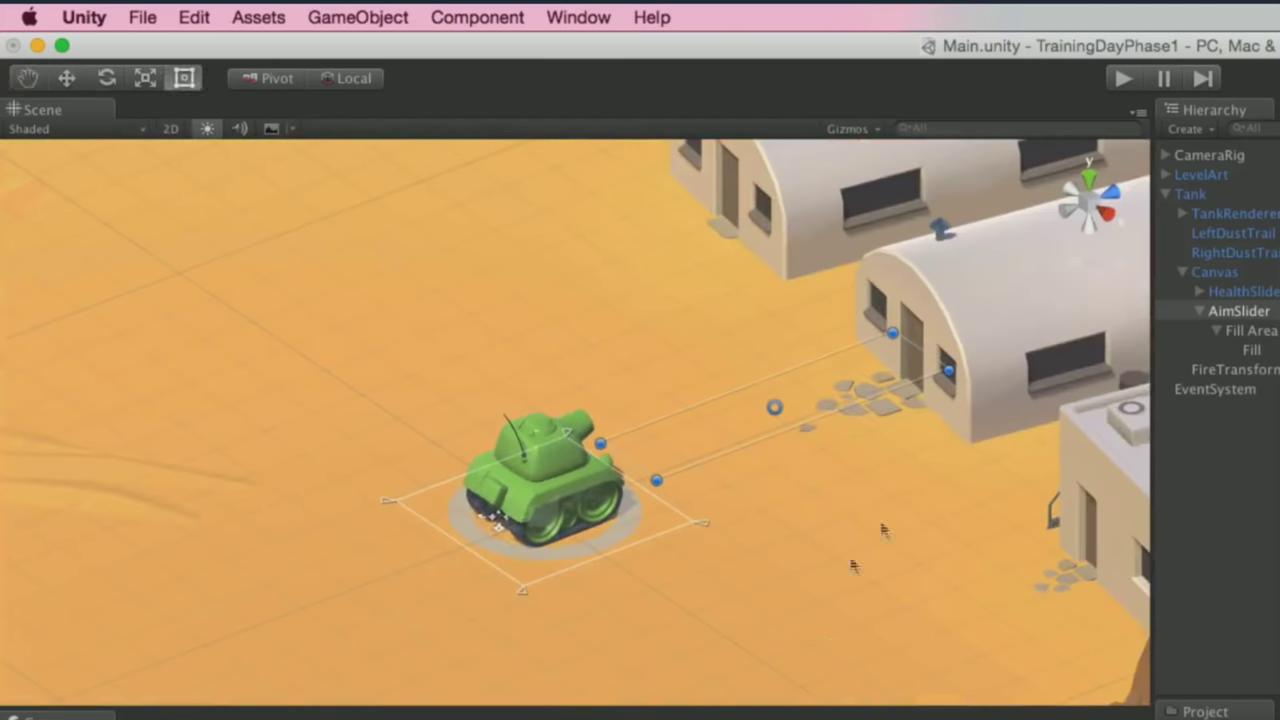
pyautogui.click(1090, 195)
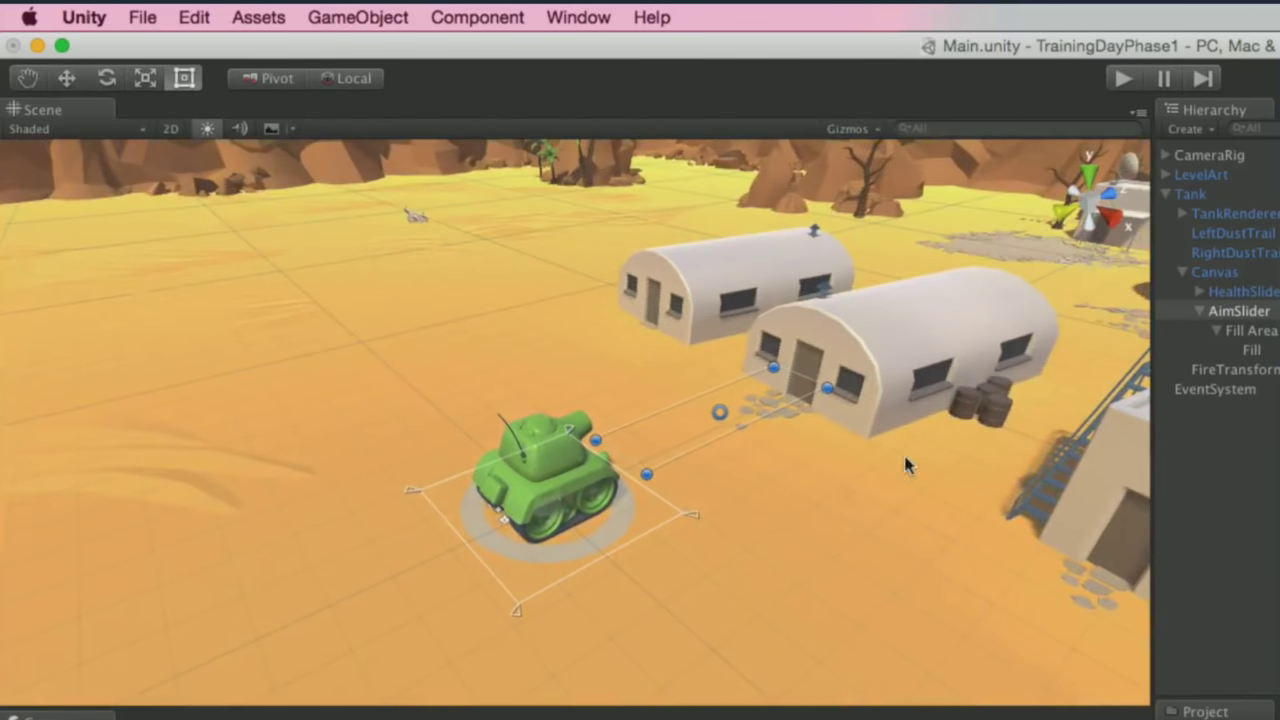
pyautogui.keyDown('alt'); pyautogui.moveTo(667, 466); pyautogui.dragTo(869, 660); pyautogui.keyUp('alt')
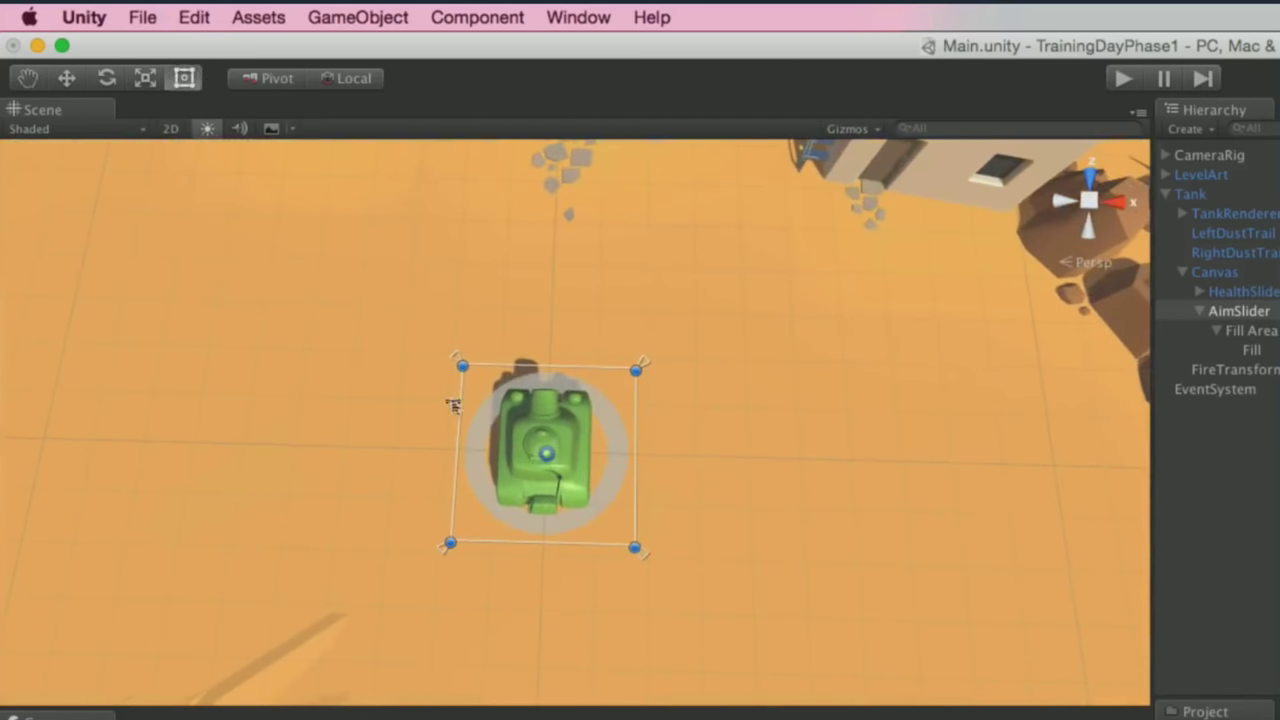
# - Narrow the AimSlider from both sides and stretch it forward ahead of the tank
pyautogui.moveTo(454, 403)
pyautogui.mouseDown()
pyautogui.moveTo(489, 403)
pyautogui.moveTo(469, 406)
pyautogui.mouseUp()
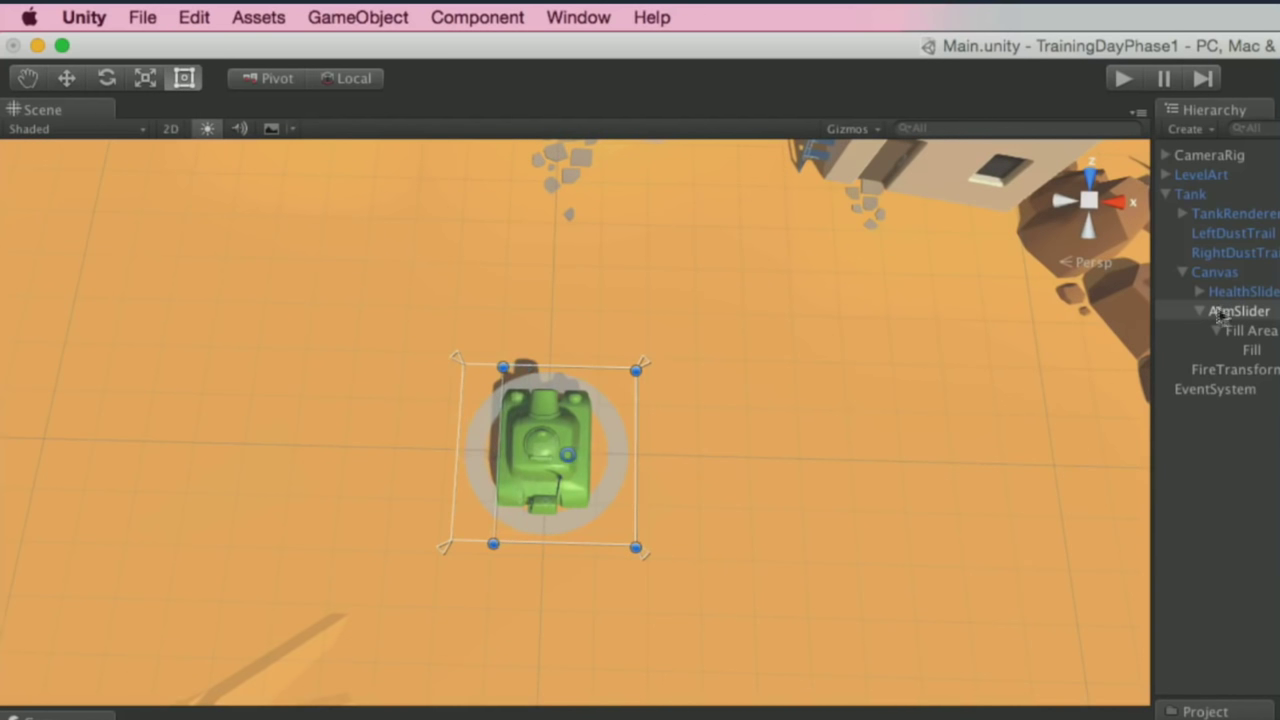
pyautogui.moveTo(633, 435)
pyautogui.mouseDown()
pyautogui.moveTo(598, 436)
pyautogui.moveTo(615, 437)
pyautogui.mouseUp()
pyautogui.moveTo(557, 368); pyautogui.dragTo(546, 240)
pyautogui.scroll(-4, 730, 280)
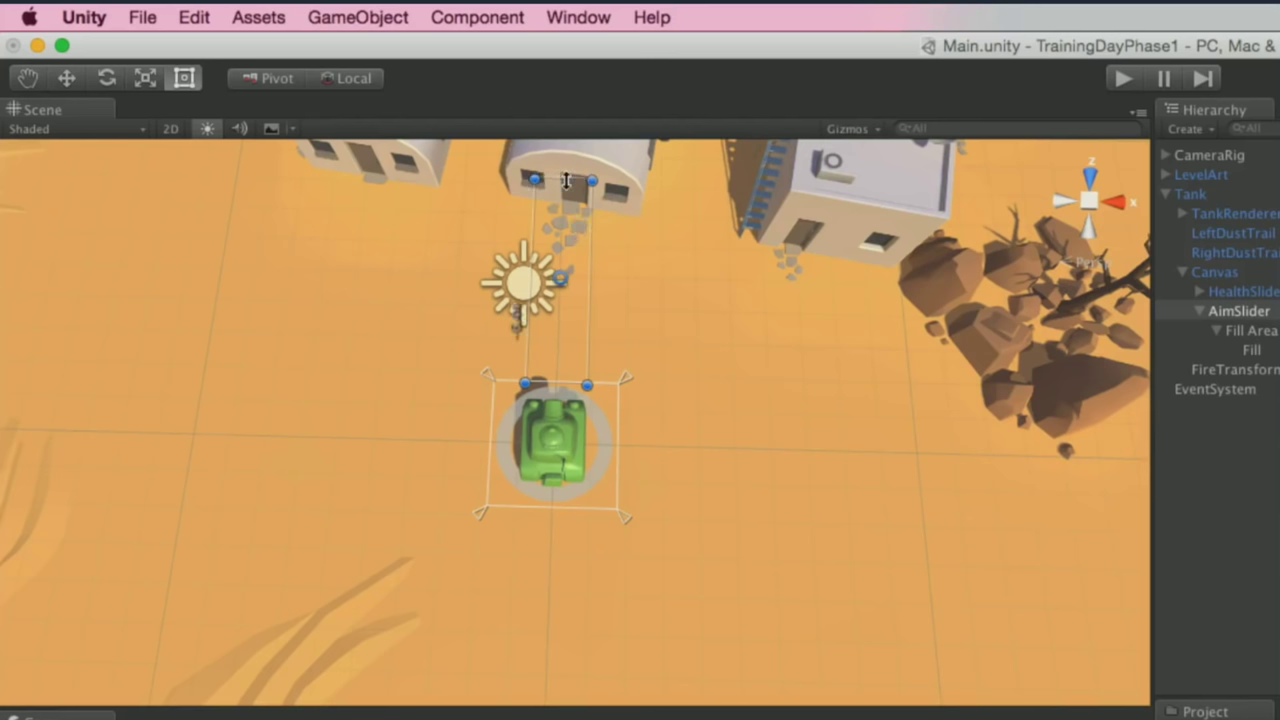
# - Lift the AimSlider slightly above the tank along the Y axis and save the scene
pyautogui.press('alt')
pyautogui.keyDown('alt'); pyautogui.moveTo(555, 380); pyautogui.dragTo(615, 295); pyautogui.keyUp('alt')
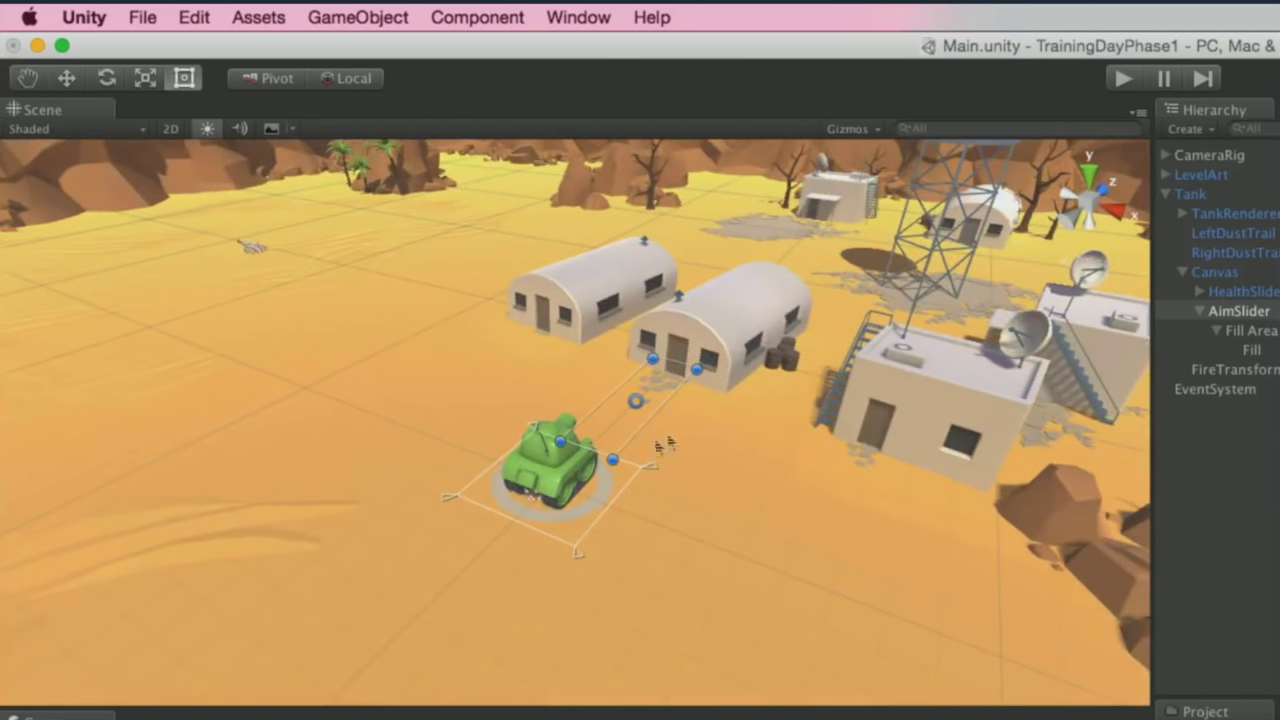
pyautogui.click(67, 79)
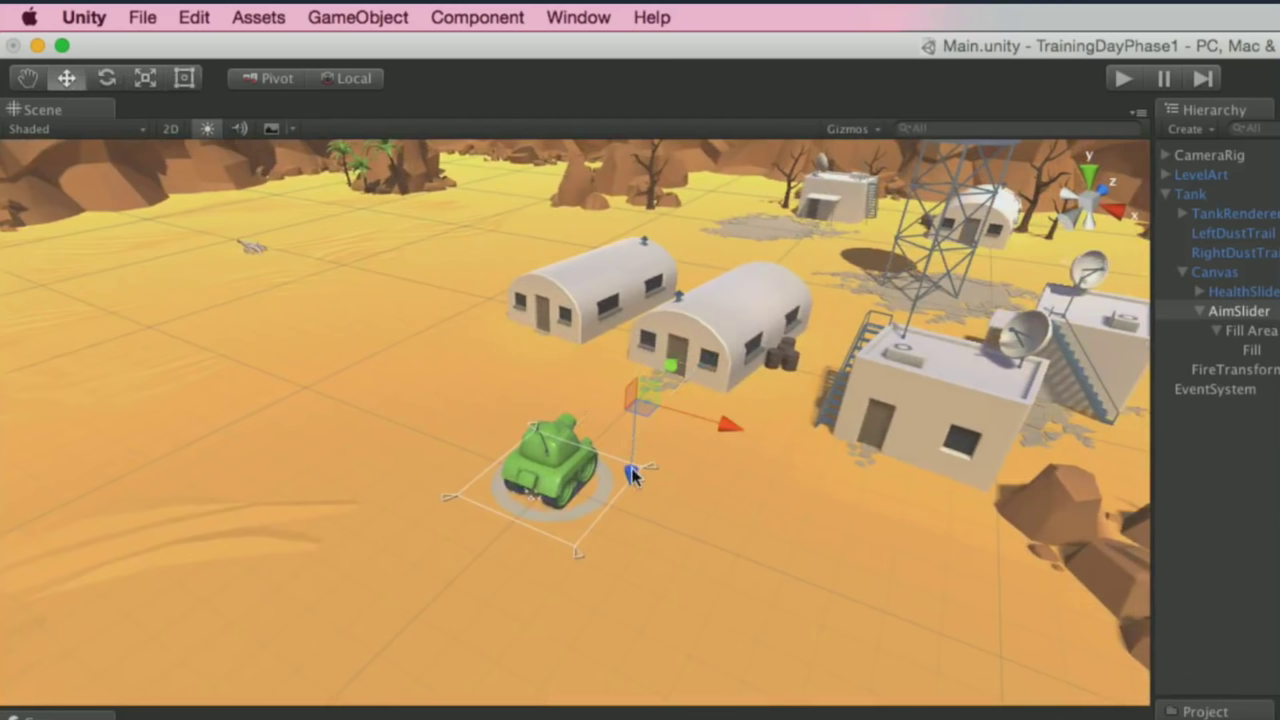
pyautogui.moveTo(632, 473); pyautogui.dragTo(630, 463)
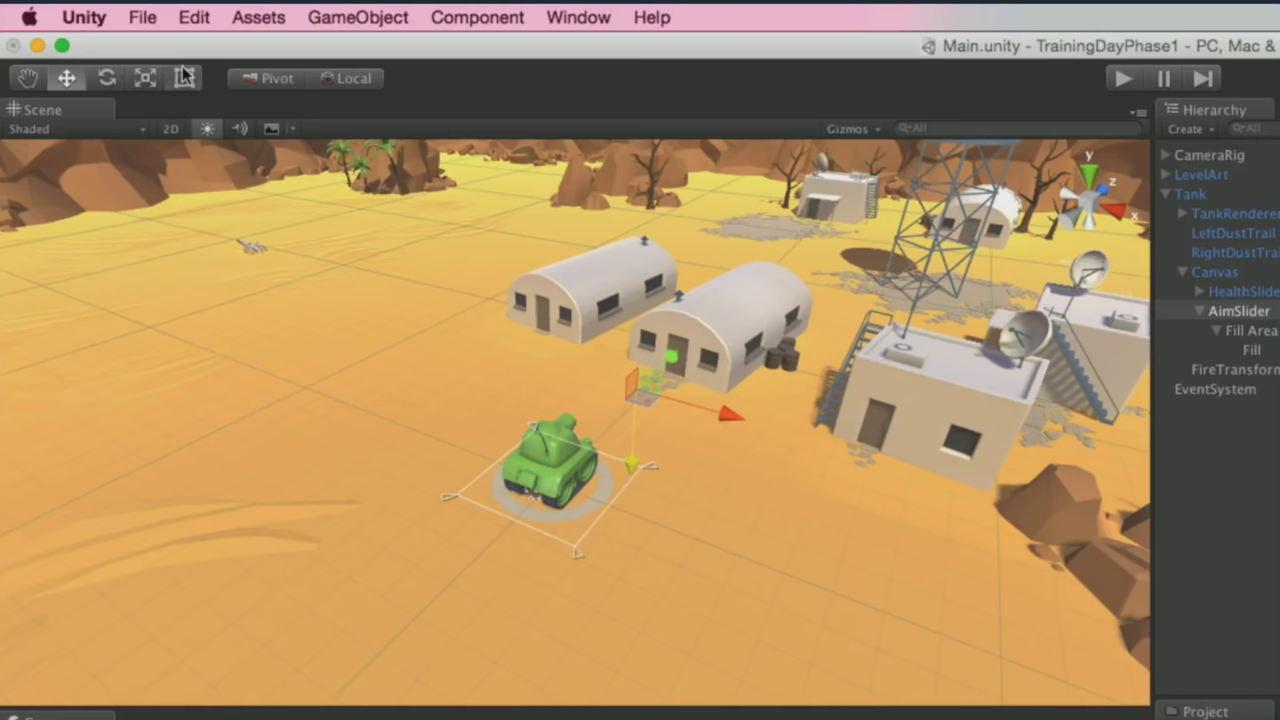
pyautogui.keyDown('alt'); pyautogui.moveTo(337, 351); pyautogui.dragTo(403, 425); pyautogui.keyUp('alt')
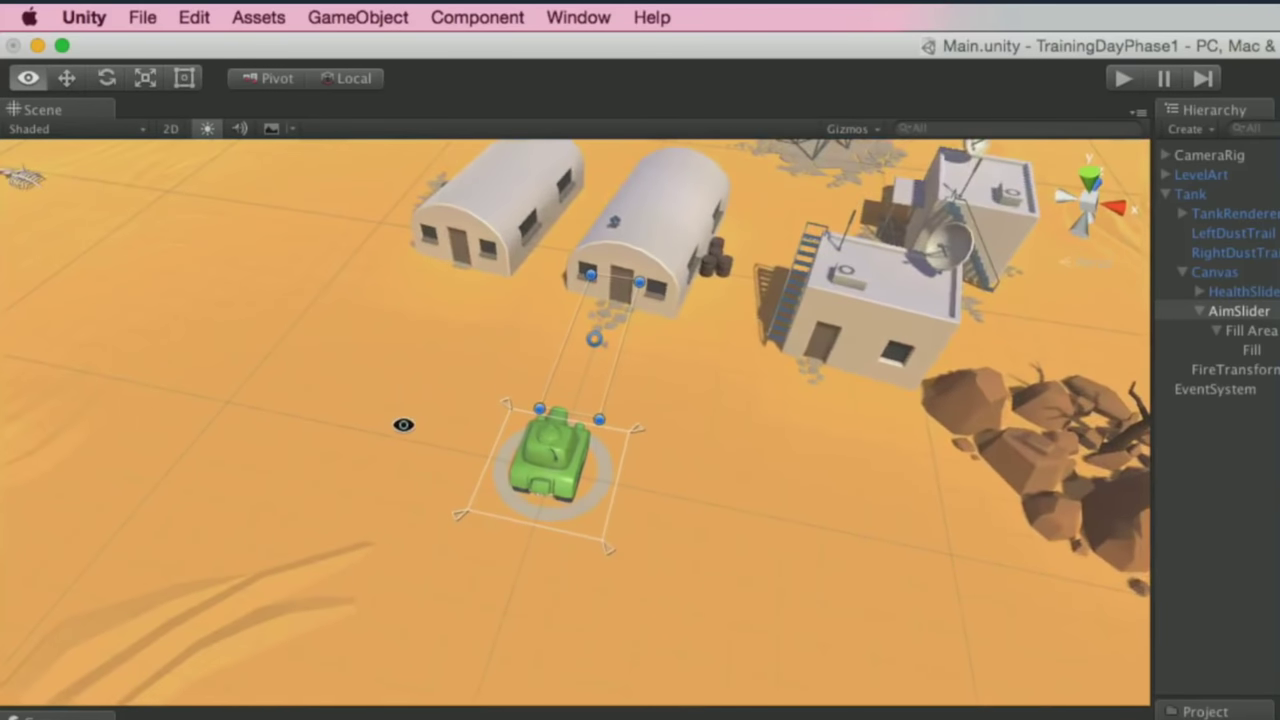
pyautogui.press('super+s')
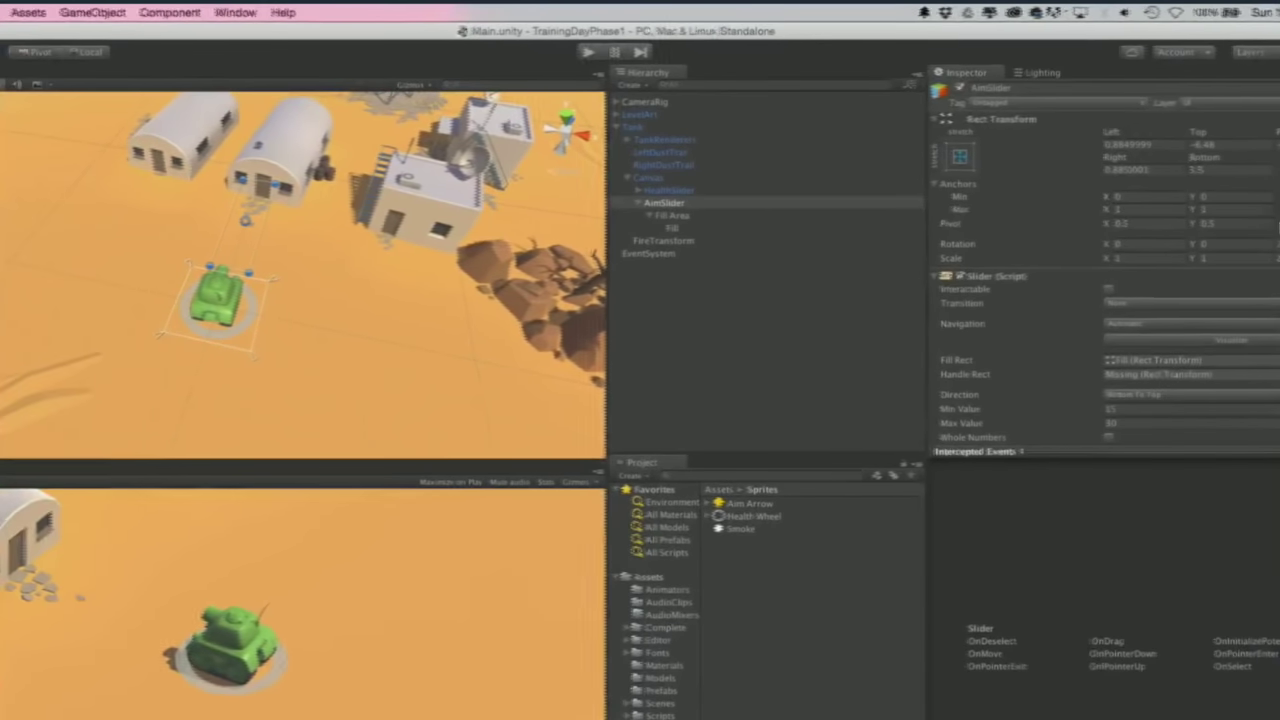
# - Enter Left 1, Top -9, Pos Z -1, Right 1, Bottom 8 in AimSlider's Rect Transform
pyautogui.click(1068, 144)
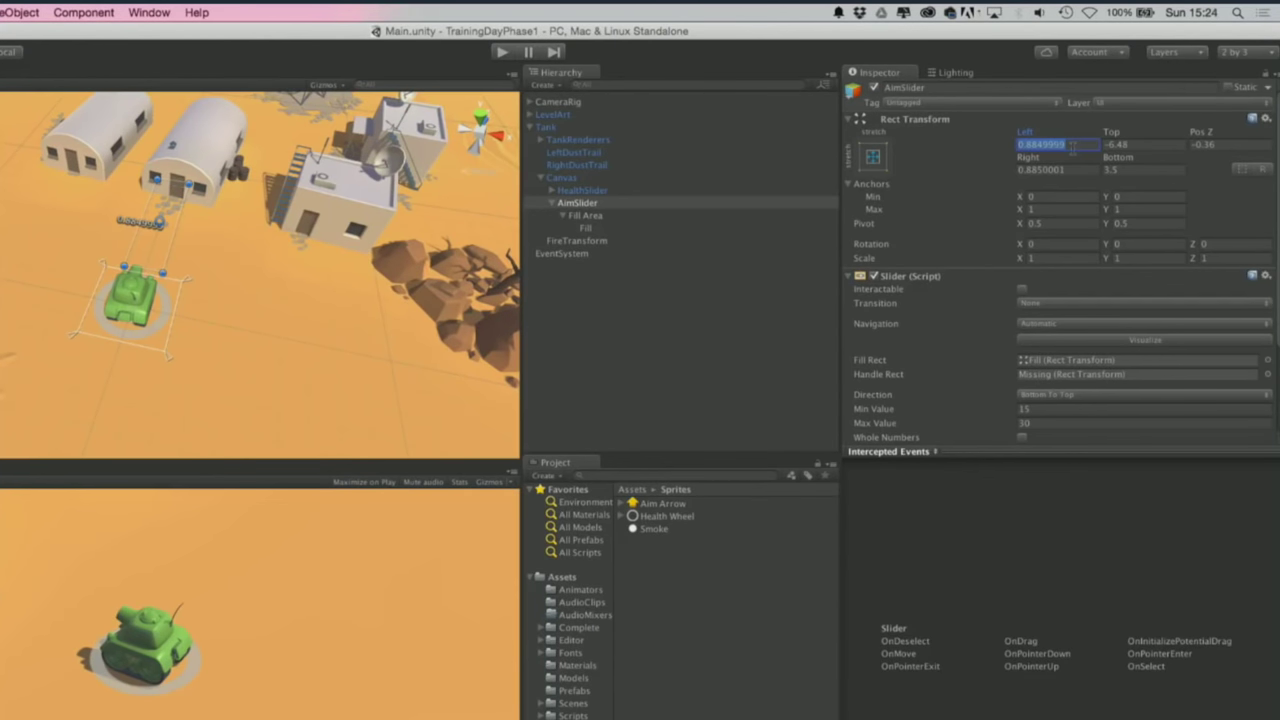
pyautogui.write('1')
pyautogui.press('Tab')
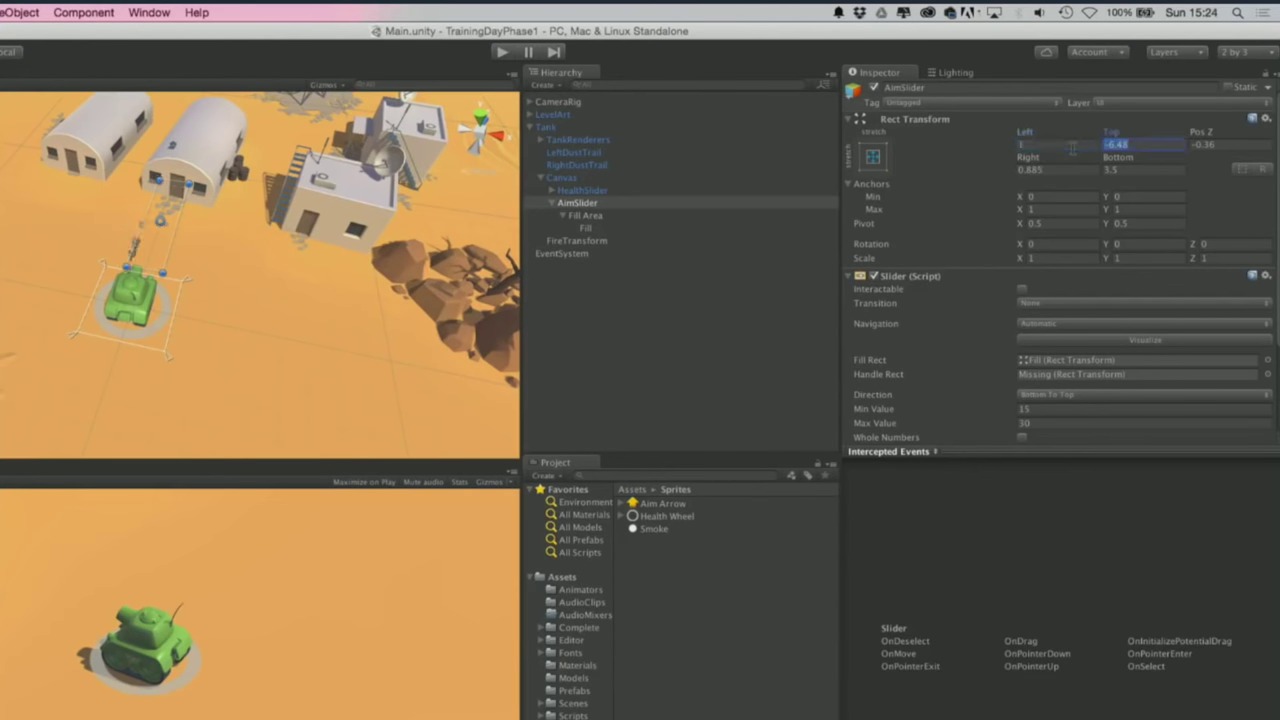
pyautogui.write('-9')
pyautogui.press('Tab')
pyautogui.write('-1')
pyautogui.press('Tab')
pyautogui.write('1')
pyautogui.press('Tab')
pyautogui.write('8')
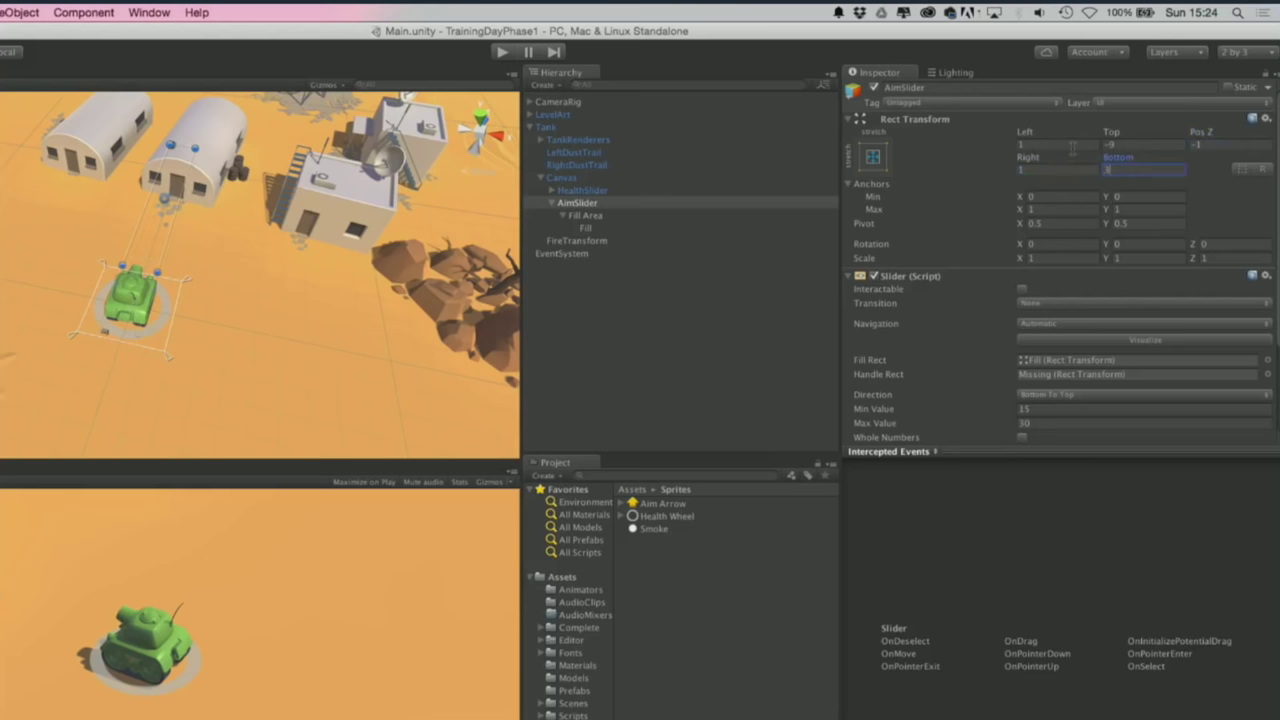
pyautogui.keyDown('alt'); pyautogui.moveTo(267, 261); pyautogui.dragTo(240, 238); pyautogui.keyUp('alt')
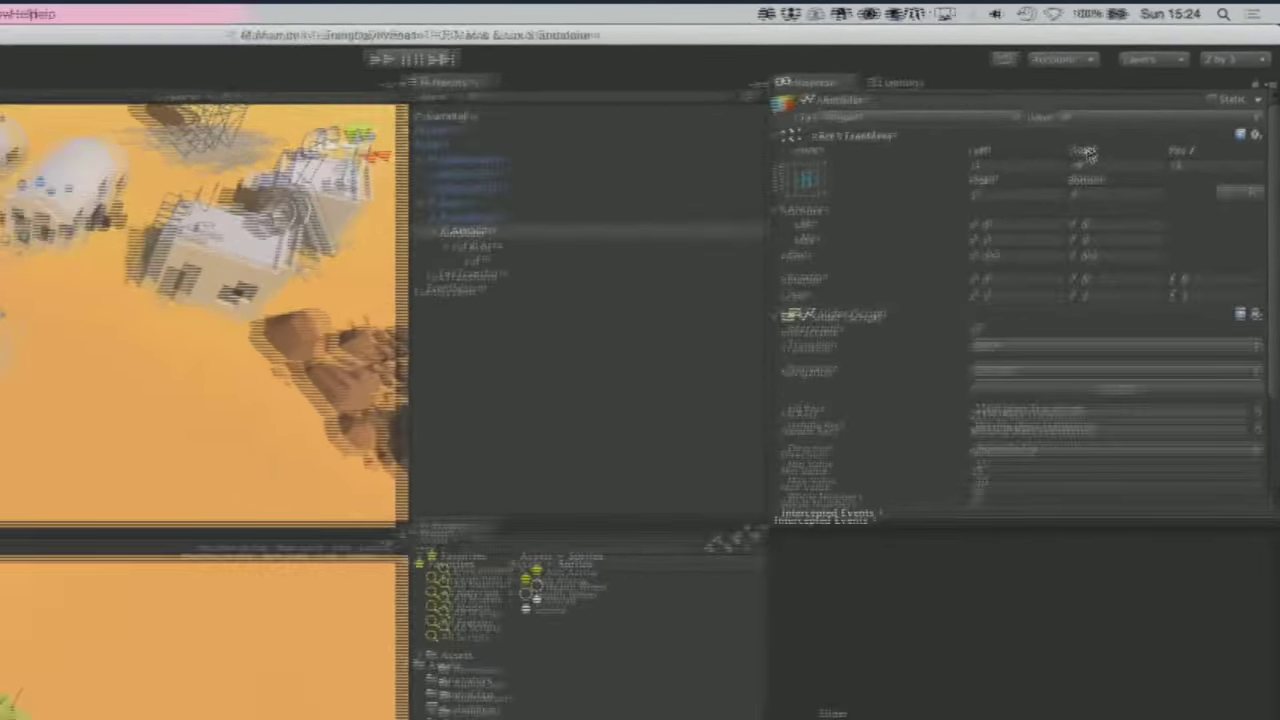
# - Sweep the Slider's Value from 15 up to 30, watching the aim arrow lengthen and shorten
pyautogui.scroll(-3, 1064, 345)
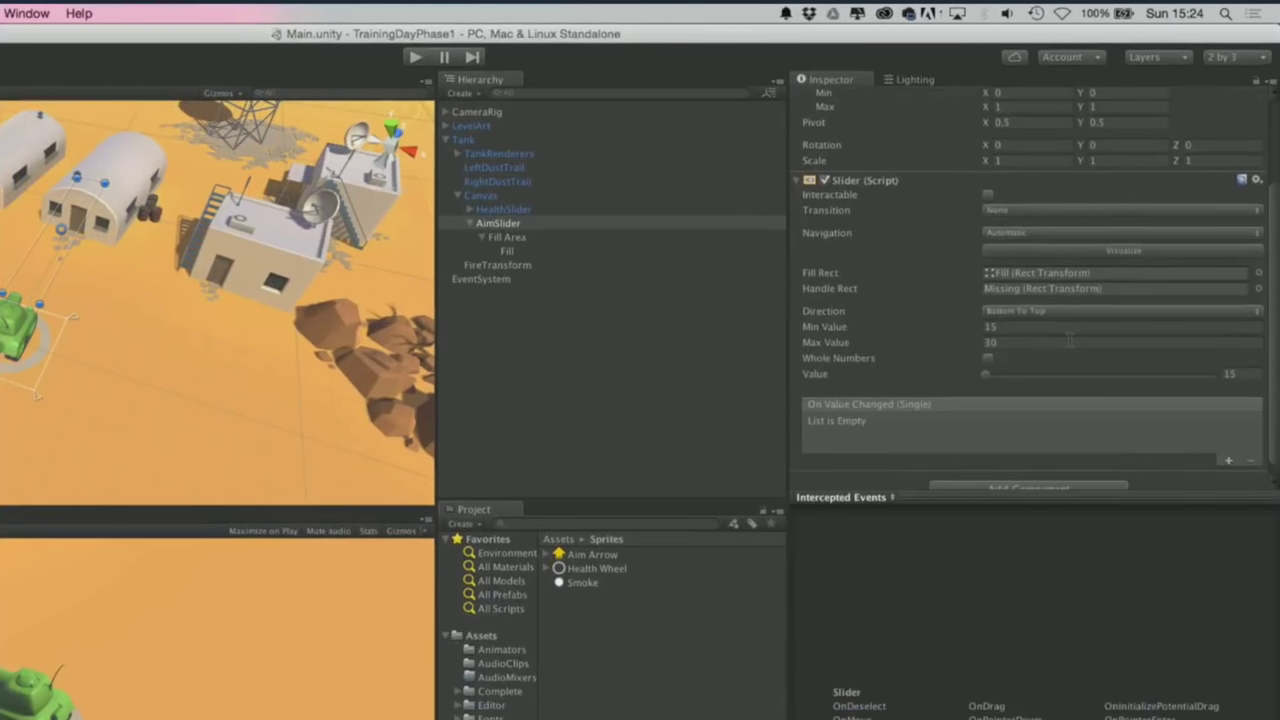
pyautogui.moveTo(991, 376); pyautogui.dragTo(830, 366)
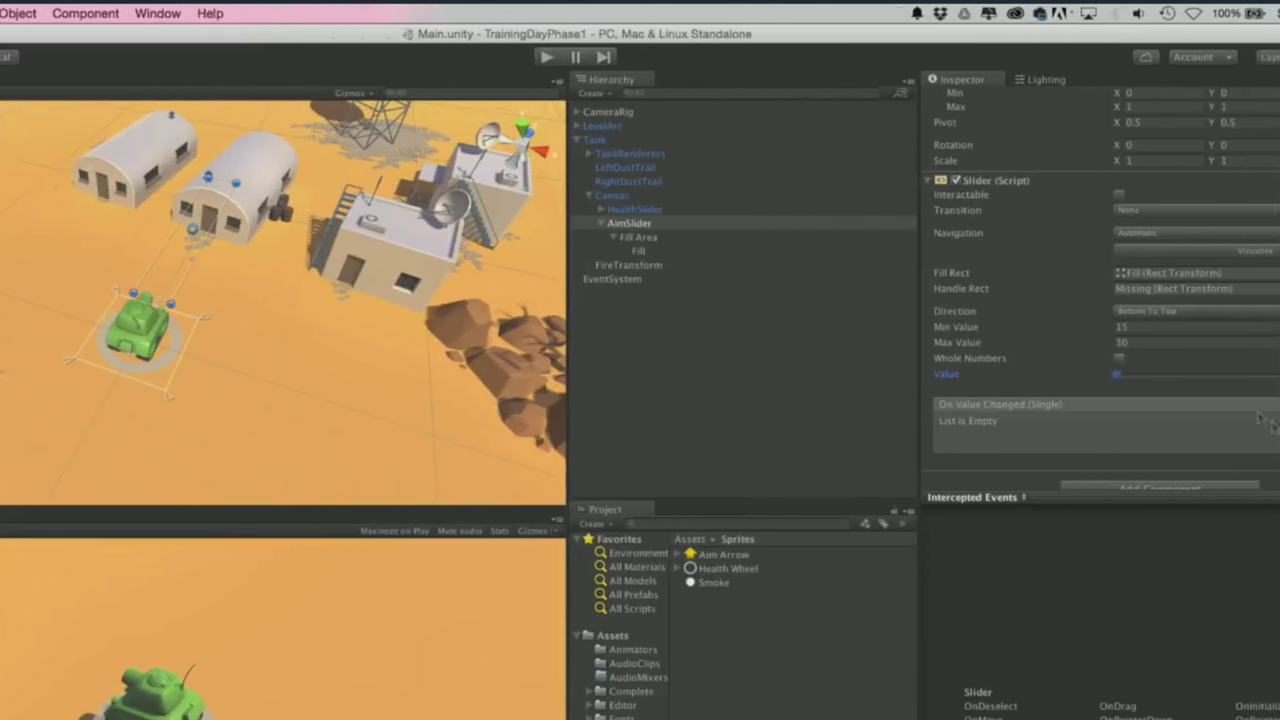
pyautogui.moveTo(1137, 381); pyautogui.dragTo(1192, 373)
pyautogui.moveTo(1090, 384); pyautogui.dragTo(1254, 374)
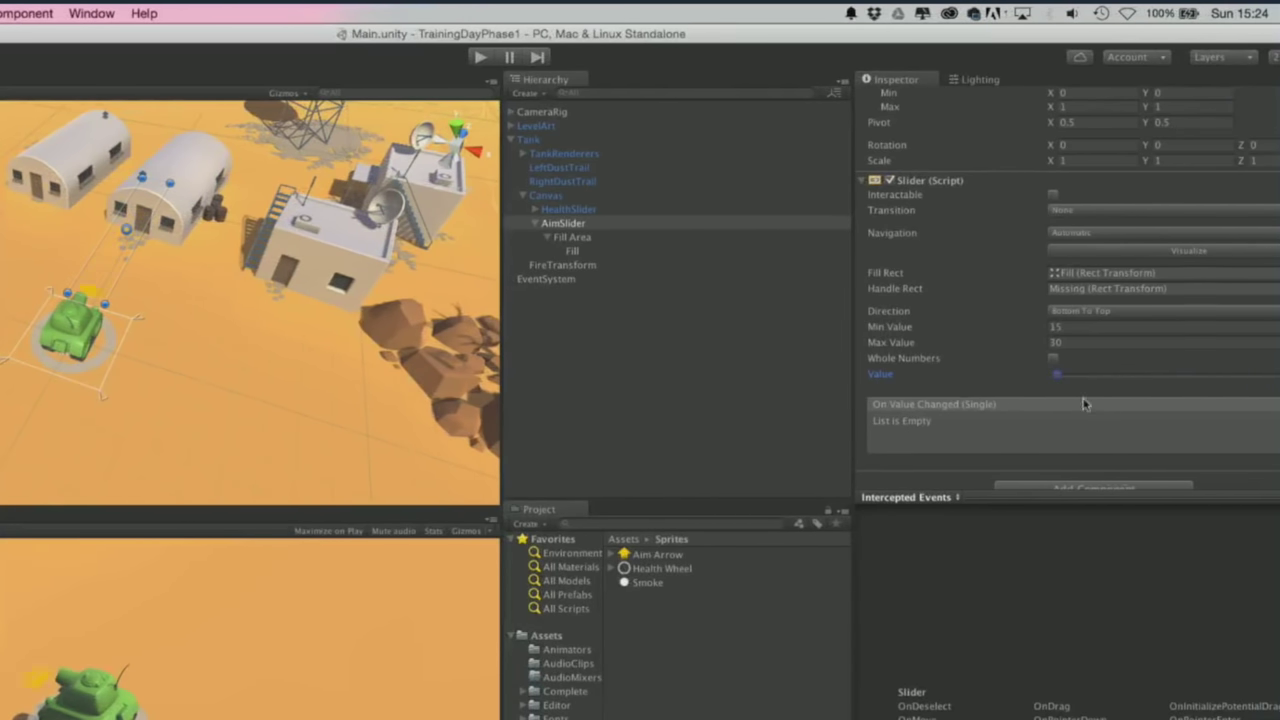
pyautogui.moveTo(1178, 391)
pyautogui.mouseDown()
pyautogui.moveTo(1062, 392)
pyautogui.moveTo(1185, 378)
pyautogui.mouseUp()
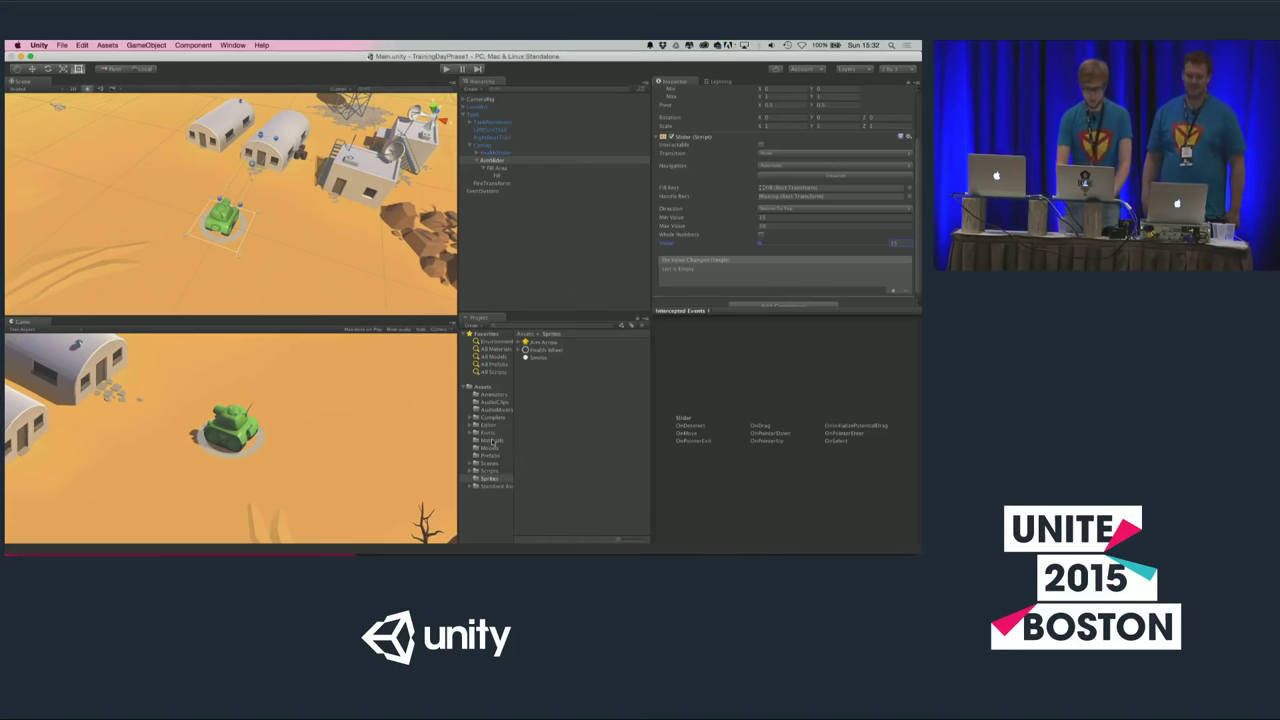
# - Drag the TankShooting script from Scripts/Tank onto the Tank object in the Hierarchy
pyautogui.click(487, 470)
pyautogui.click(470, 470)
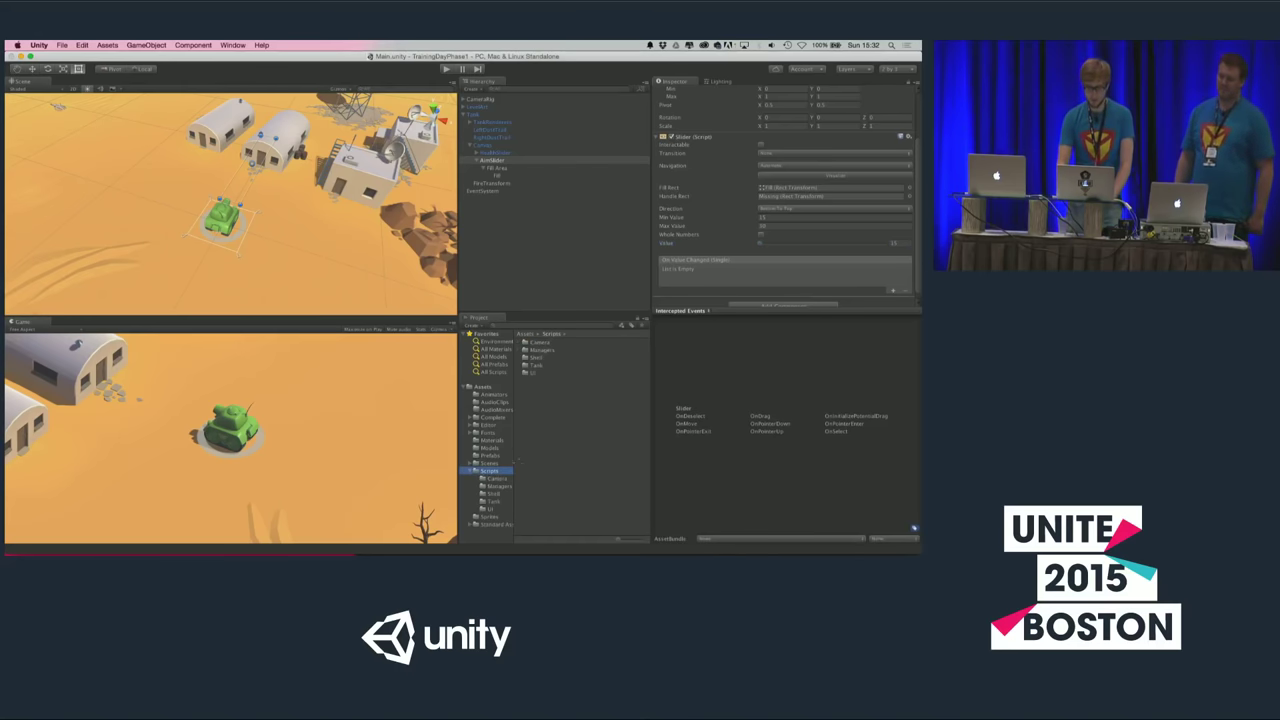
pyautogui.click(502, 500)
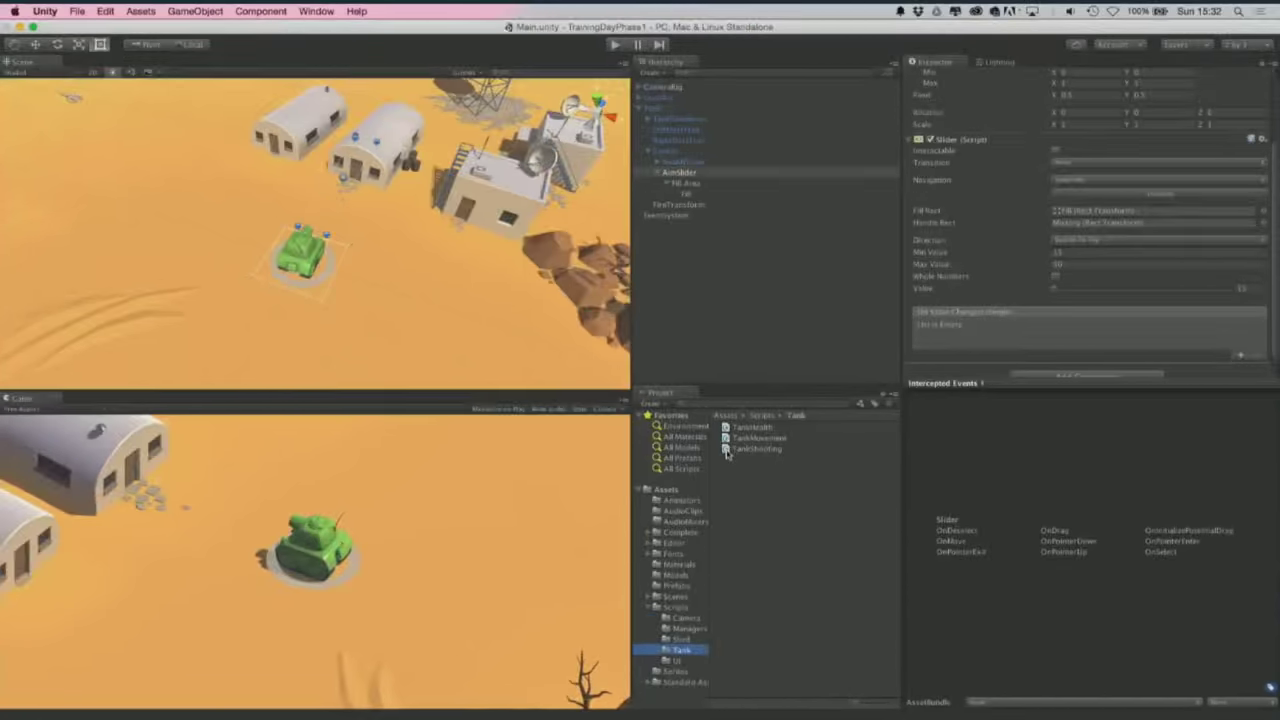
pyautogui.click(660, 151)
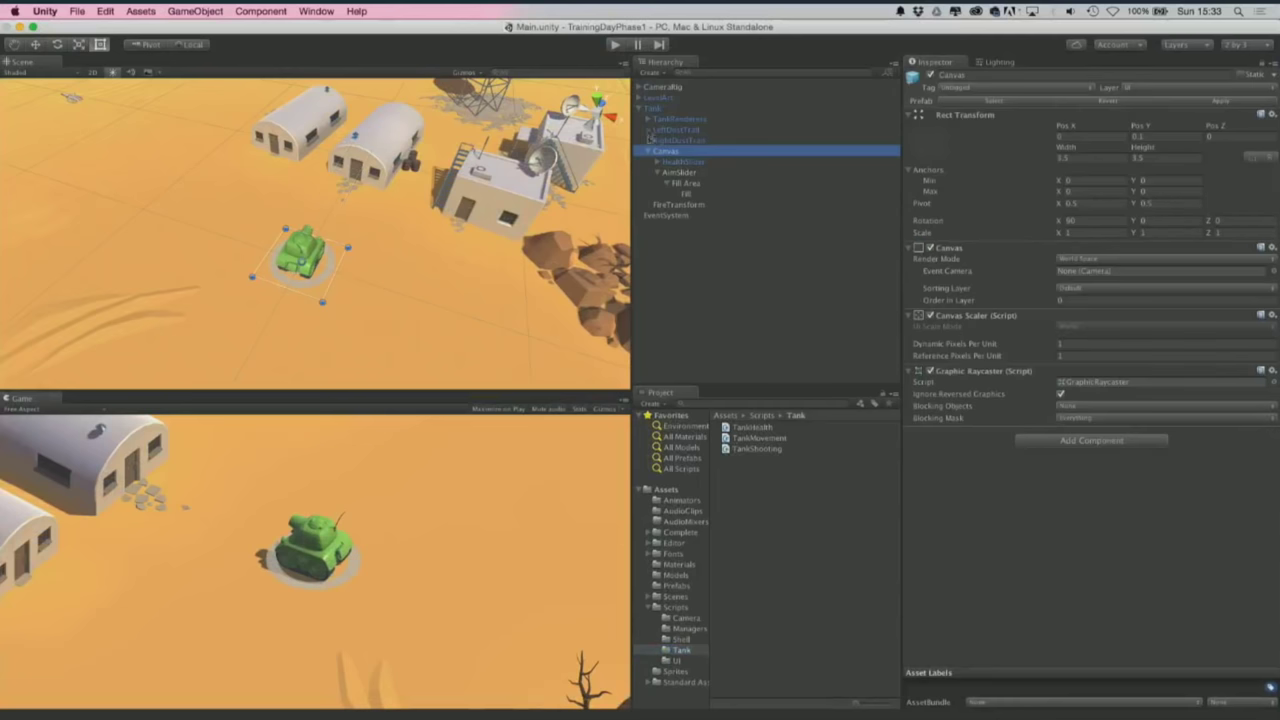
pyautogui.click(647, 120)
pyautogui.click(641, 110)
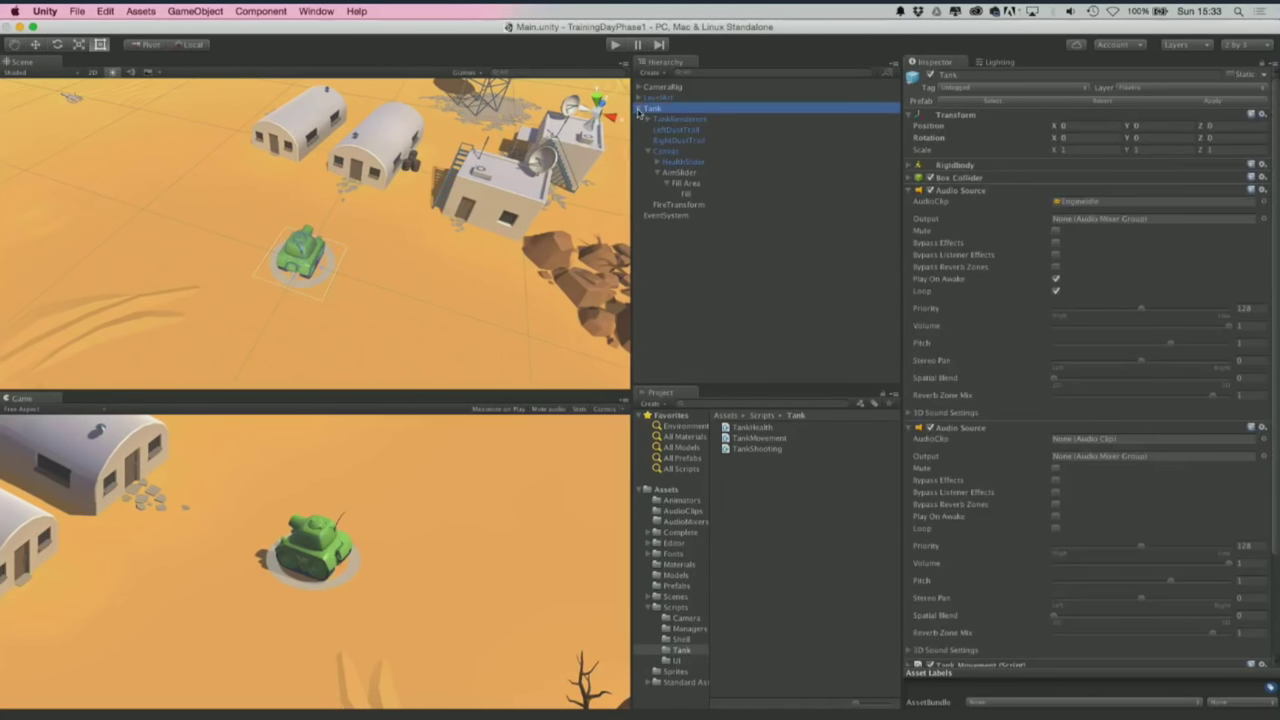
pyautogui.click(640, 109)
pyautogui.moveTo(725, 450)
pyautogui.mouseDown()
pyautogui.moveTo(689, 134)
pyautogui.moveTo(654, 108)
pyautogui.mouseUp()
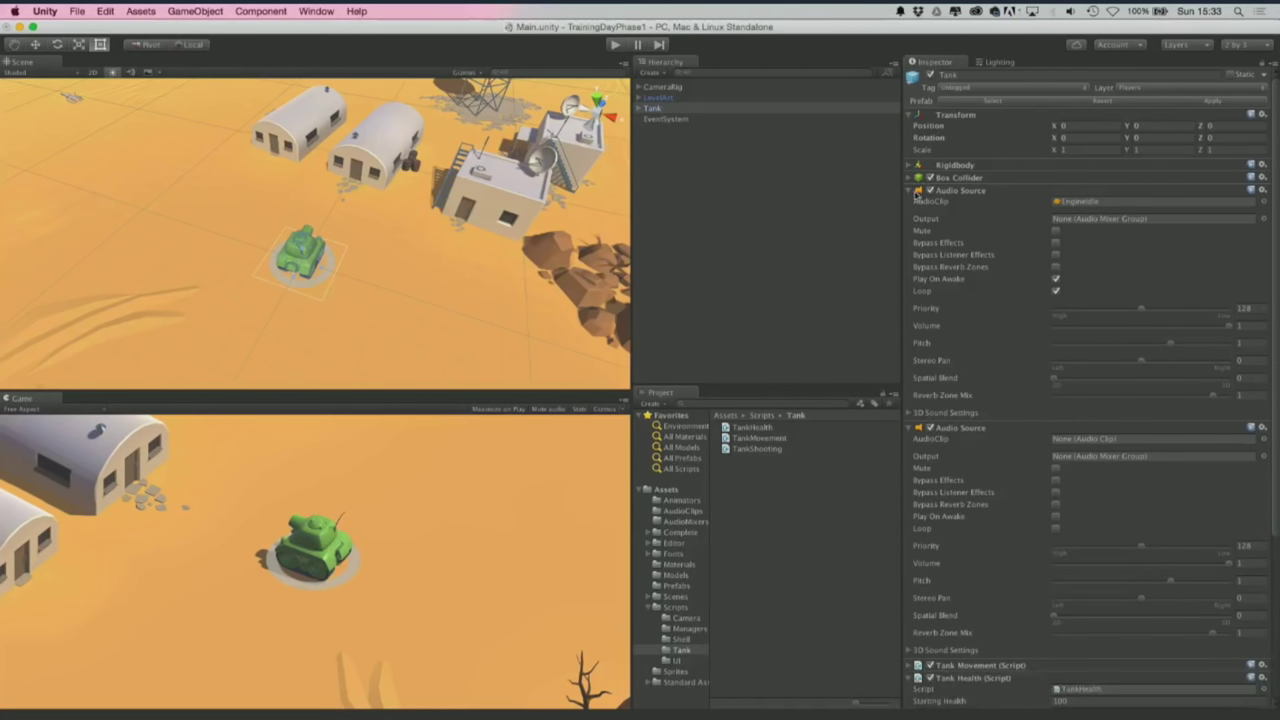
# - Collapse Audio Source and Tank Health, then open TankShooting in MonoDevelop from its Script field
pyautogui.click(910, 191)
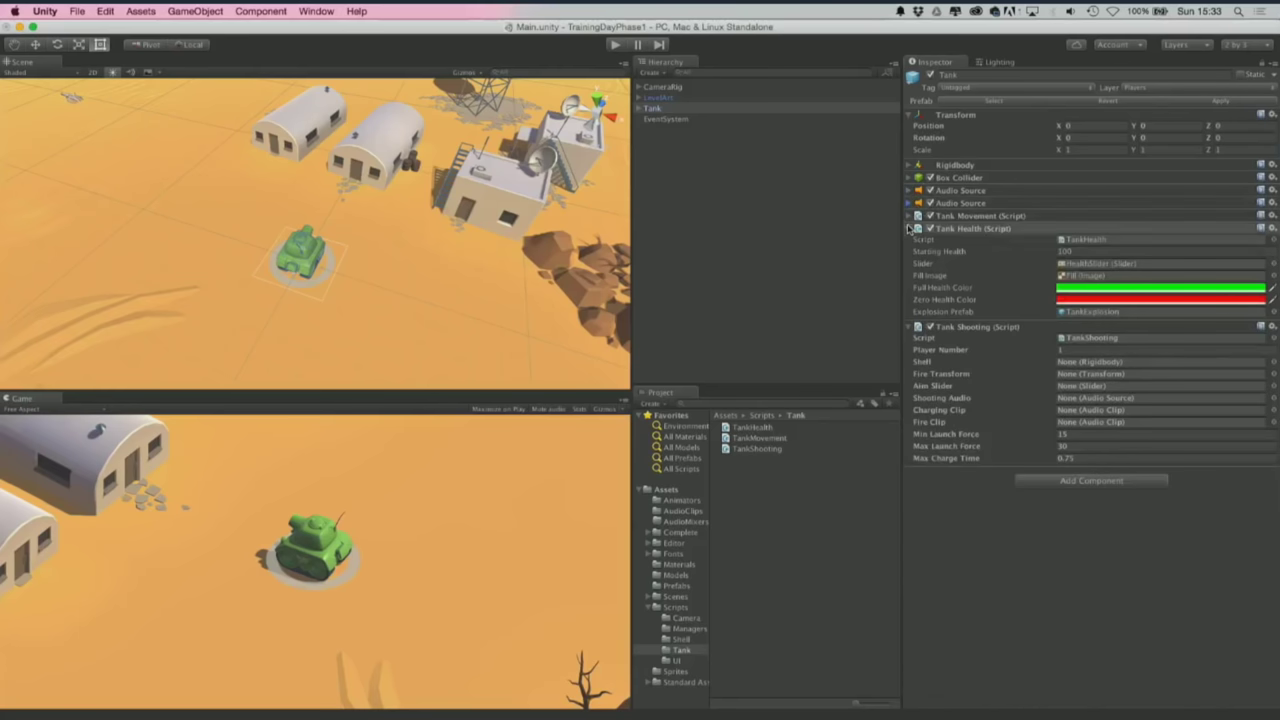
pyautogui.click(910, 228)
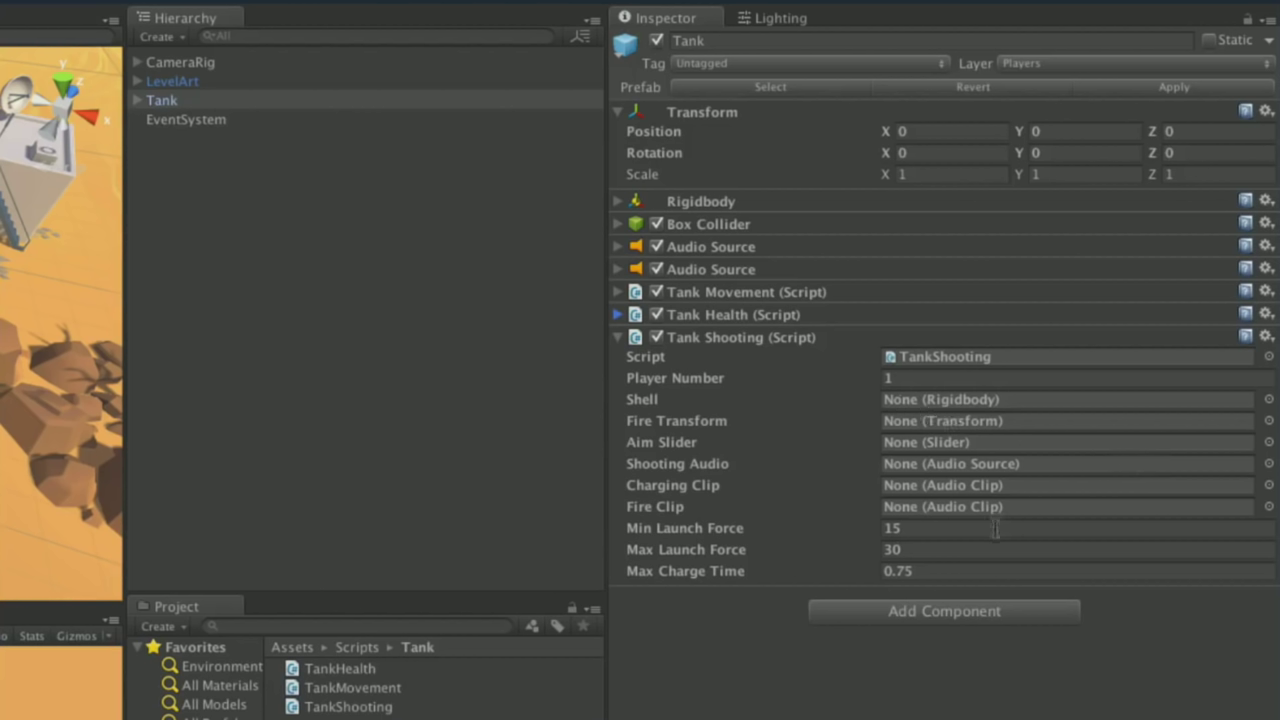
pyautogui.doubleClick(933, 357)
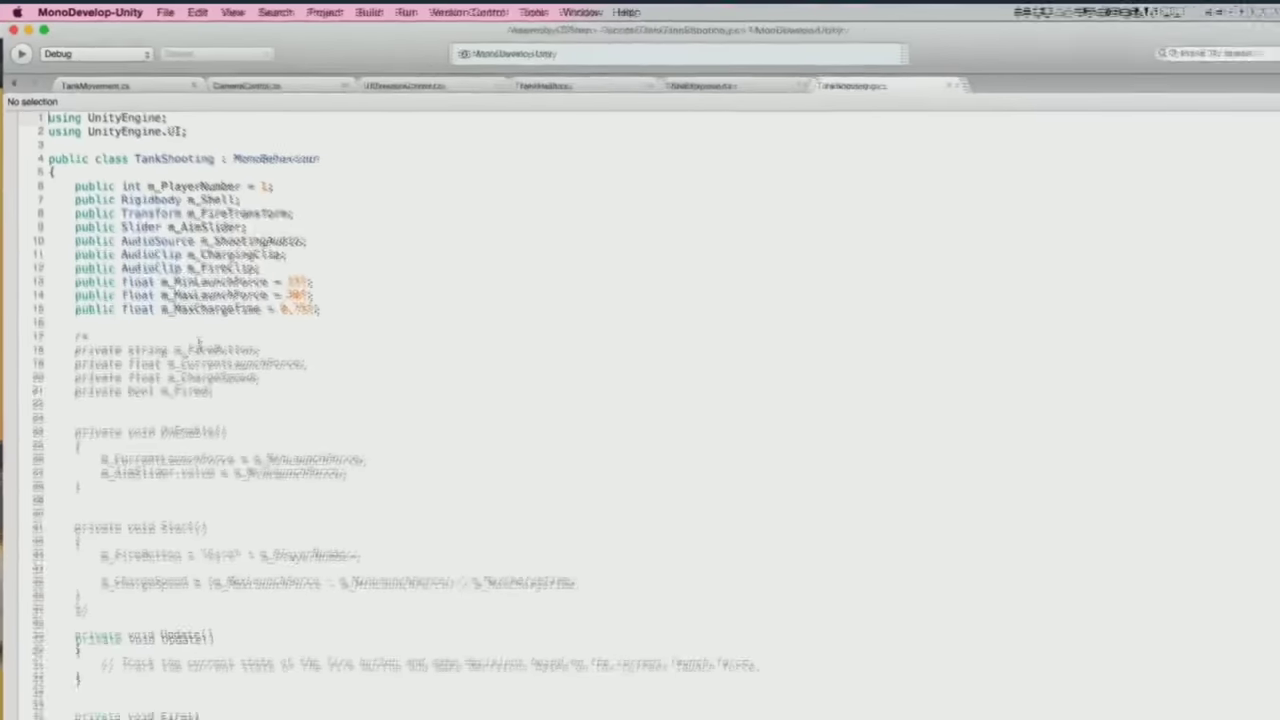
# - Delete the /* on line 17 and the */ on line 37 of TankShooting.cs
pyautogui.click(95, 298)
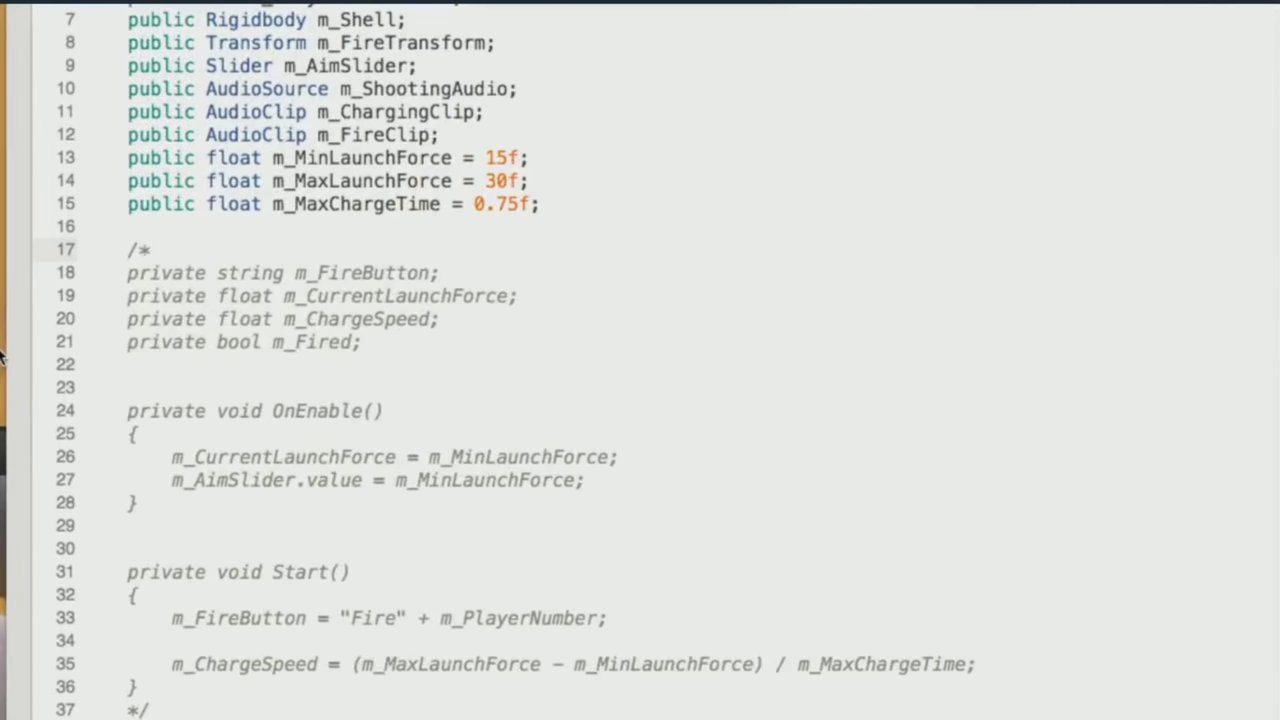
pyautogui.hotkey('shift', 'Left')
pyautogui.hotkey('shift', 'Left')
pyautogui.press('BackSpace')
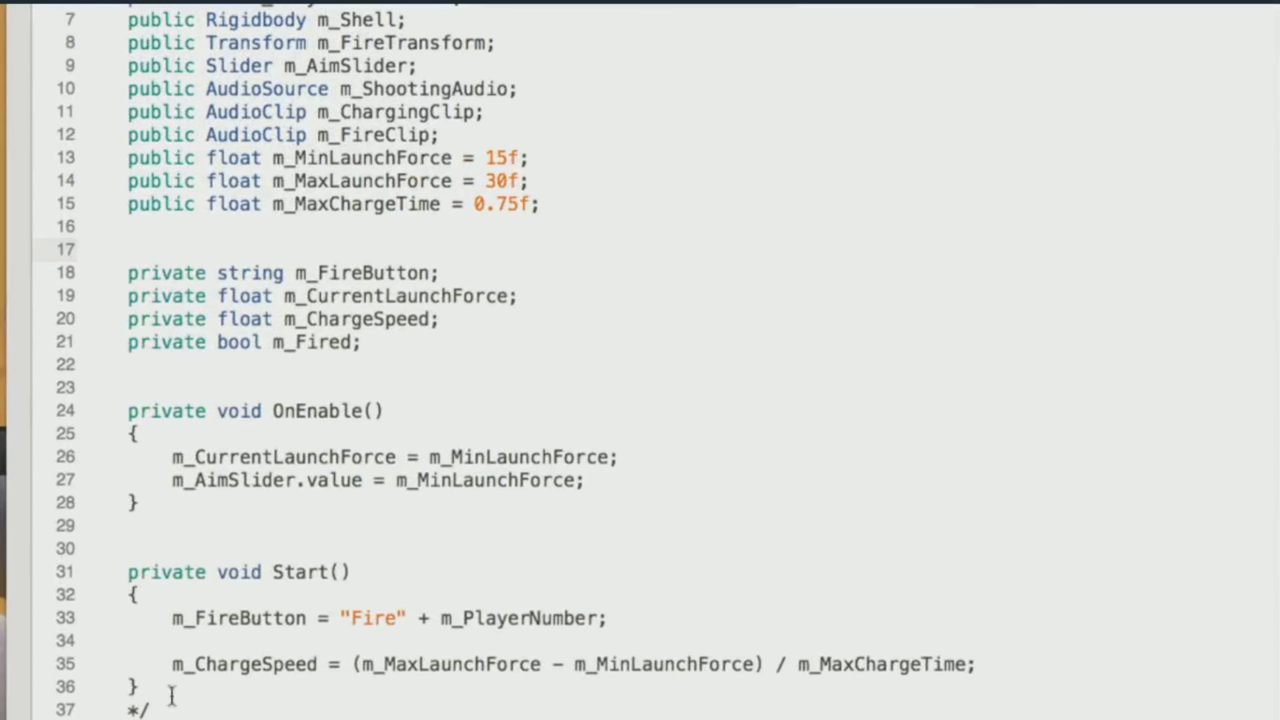
pyautogui.moveTo(151, 706); pyautogui.dragTo(130, 707)
pyautogui.press('BackSpace')
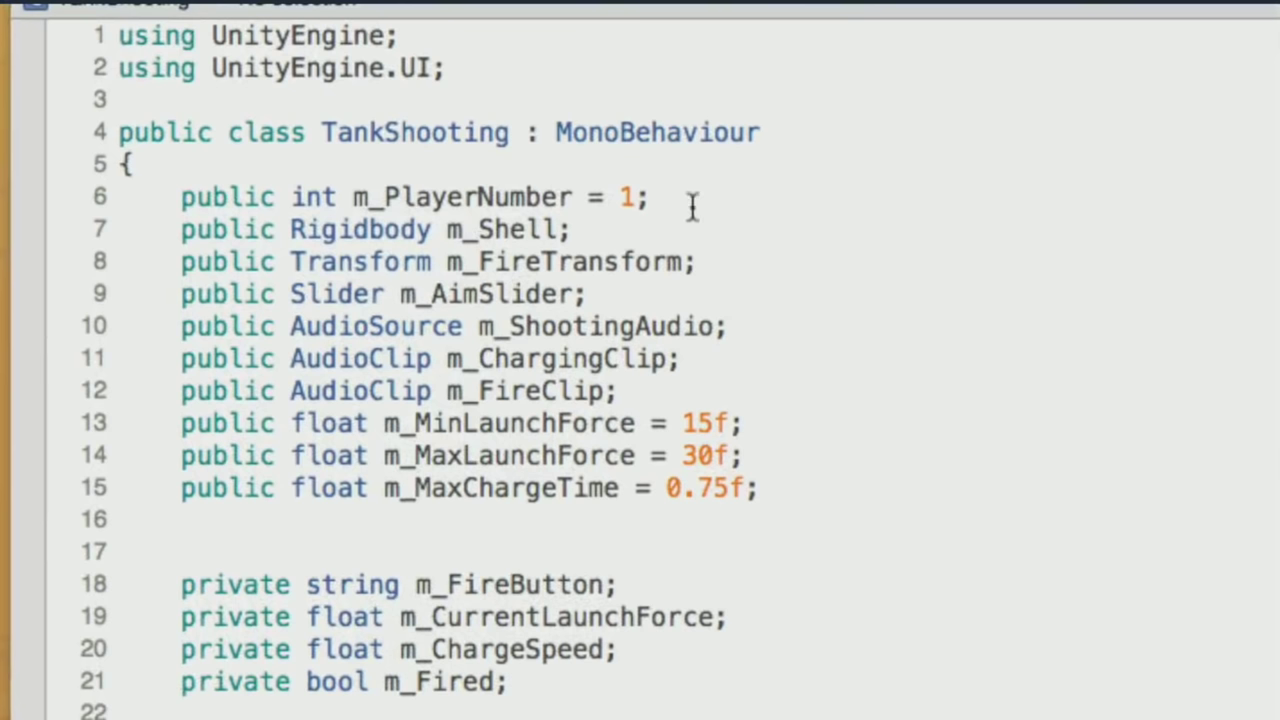
pyautogui.moveTo(696, 196); pyautogui.dragTo(178, 203)
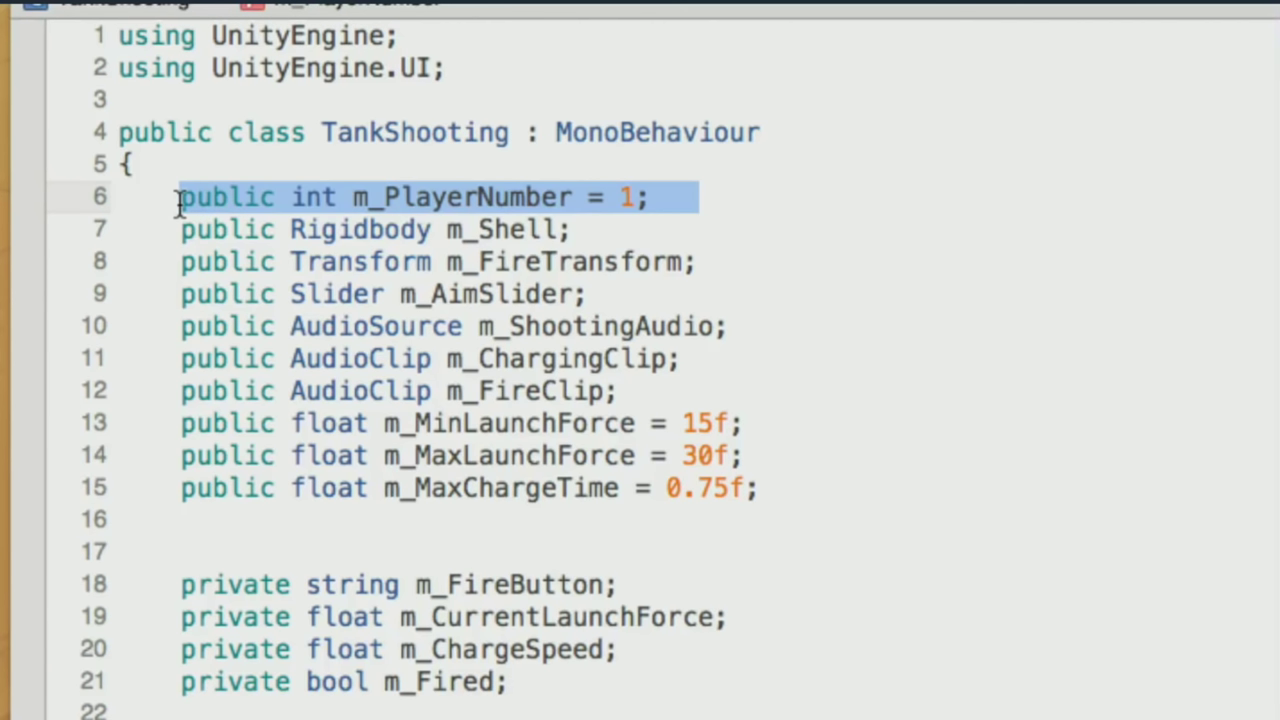
pyautogui.click(591, 231)
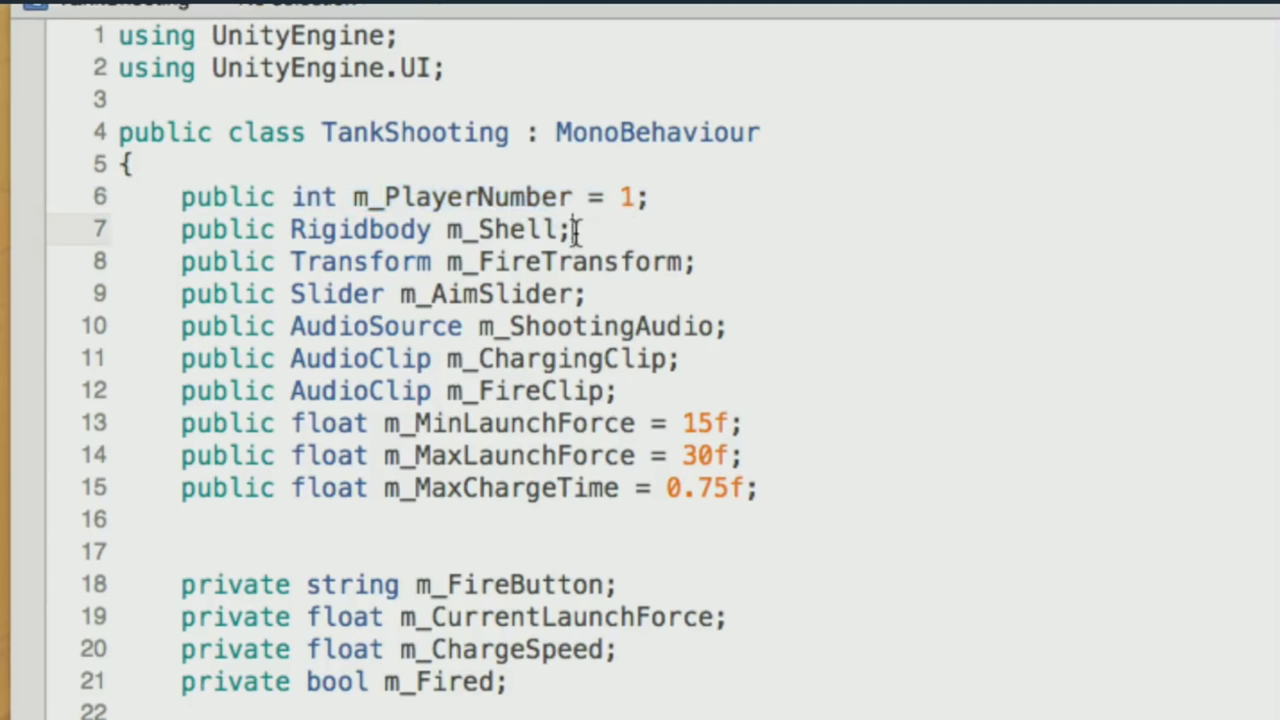
pyautogui.doubleClick(577, 229)
pyautogui.moveTo(577, 229); pyautogui.dragTo(189, 243)
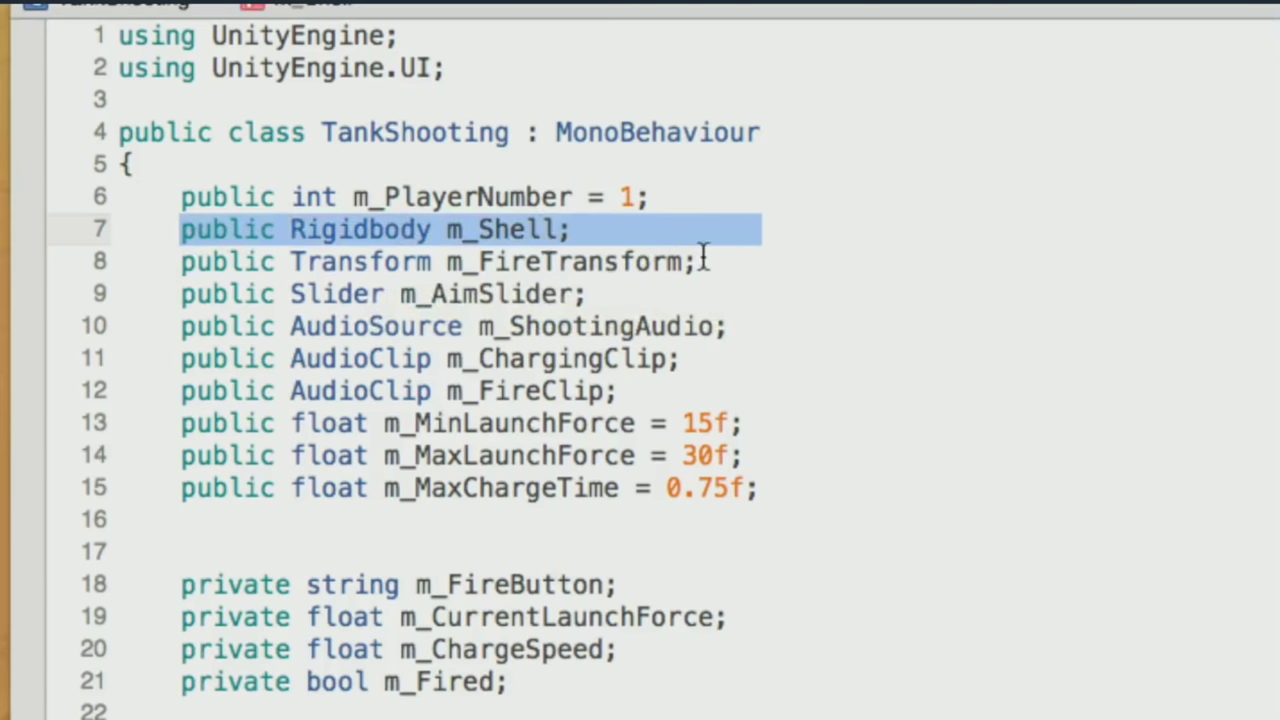
pyautogui.doubleClick(375, 225)
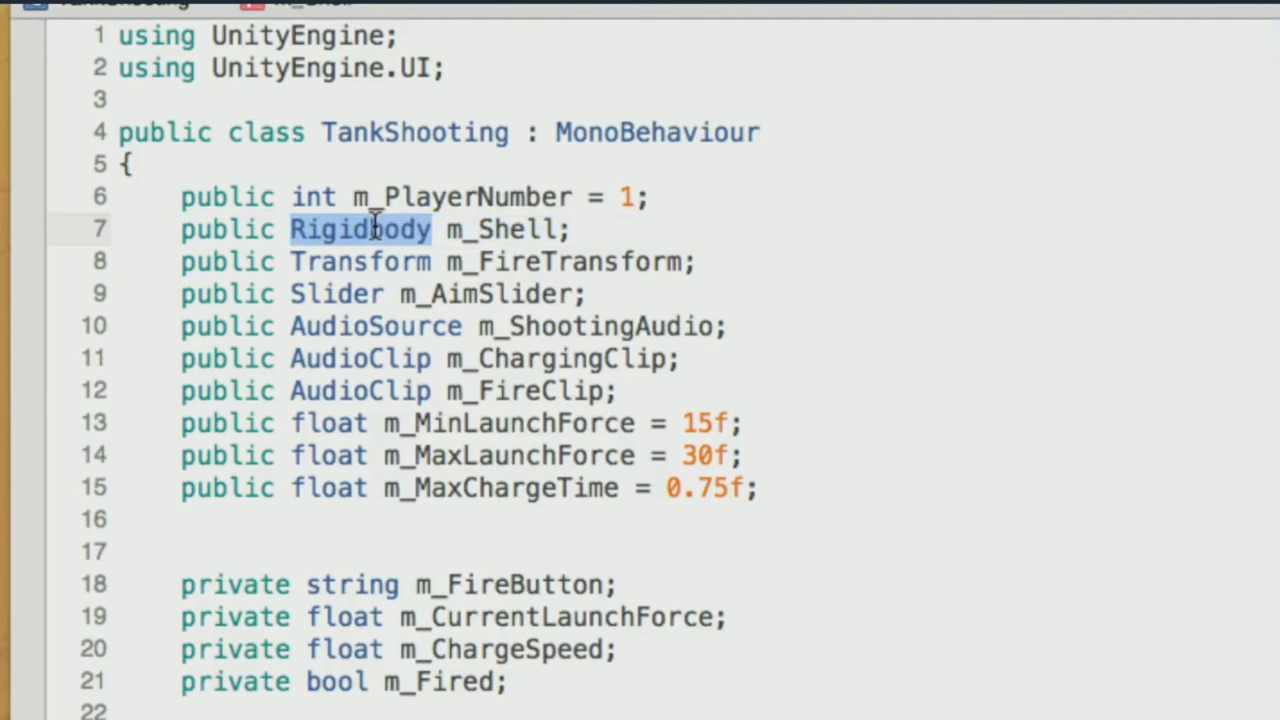
pyautogui.click(597, 229)
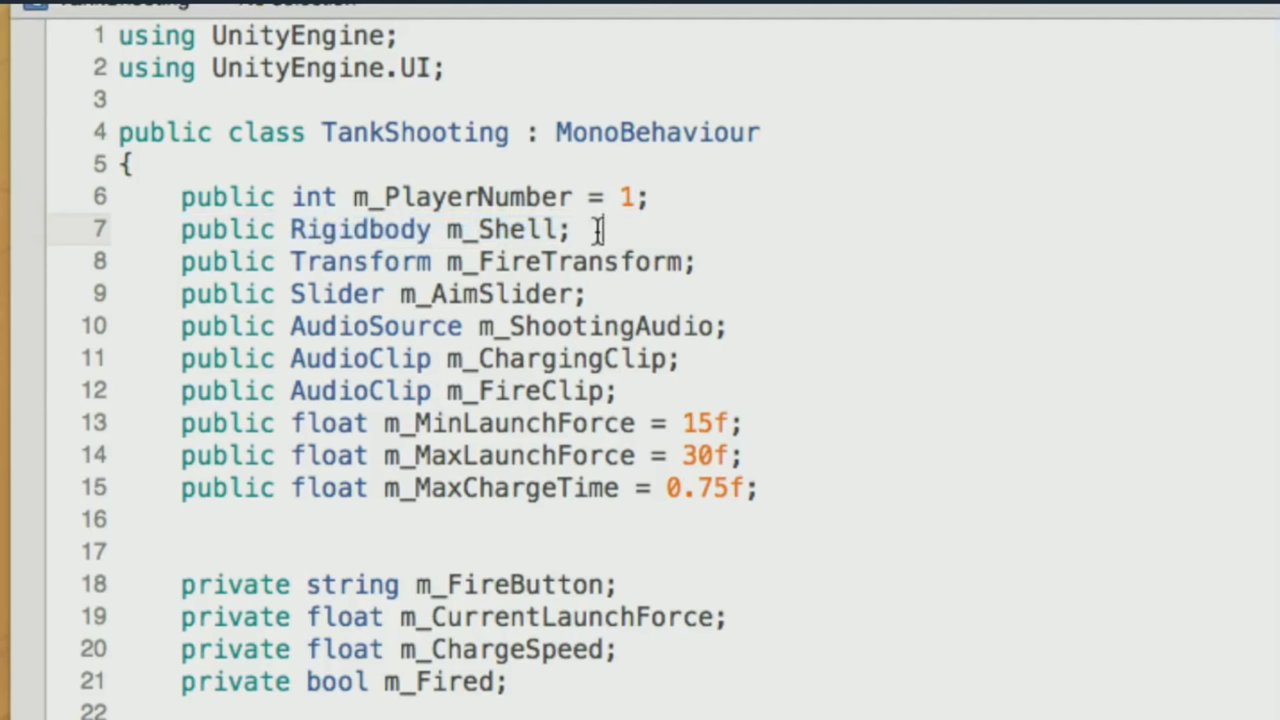
pyautogui.moveTo(748, 266); pyautogui.dragTo(181, 262)
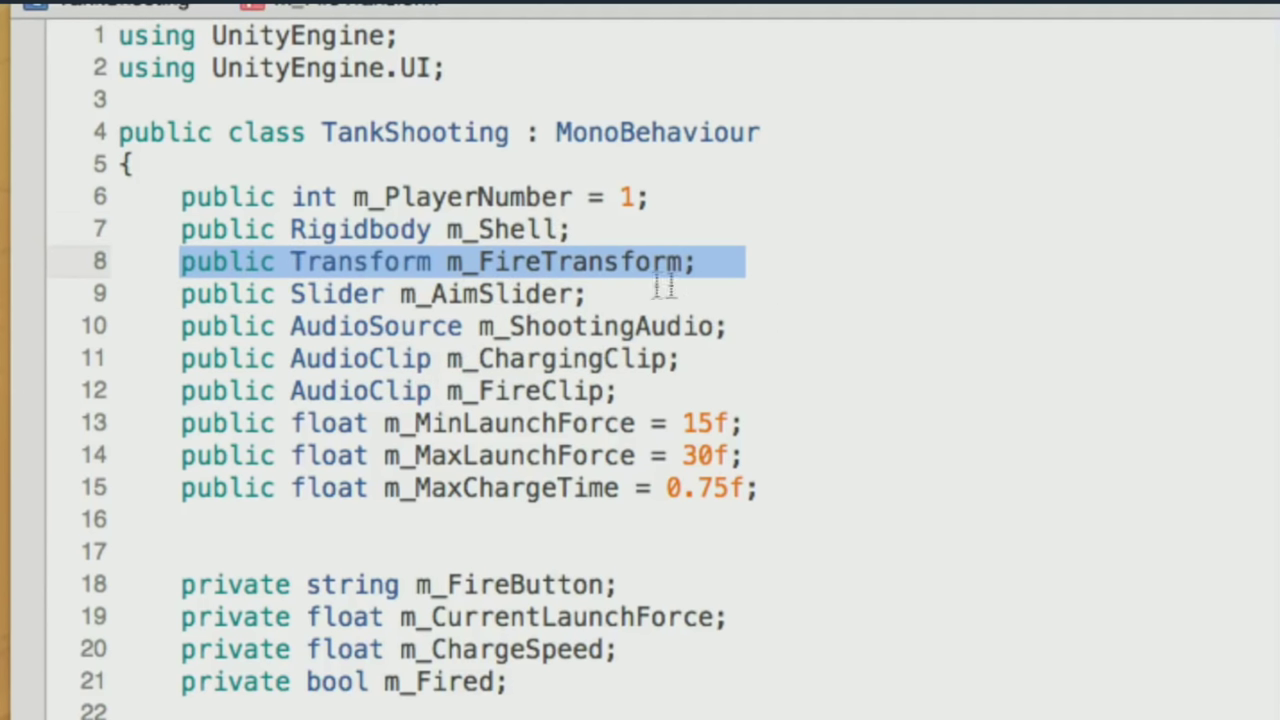
pyautogui.click(592, 292)
pyautogui.moveTo(592, 292); pyautogui.dragTo(182, 293)
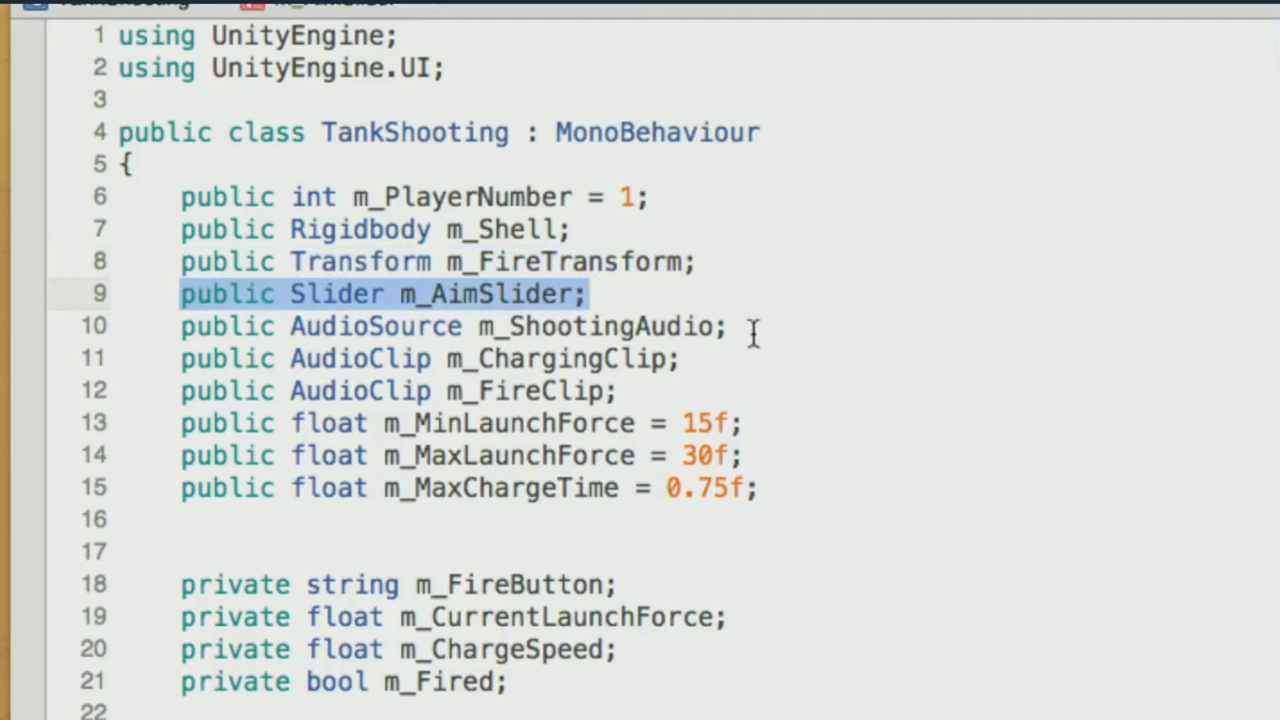
pyautogui.moveTo(745, 327); pyautogui.dragTo(178, 334)
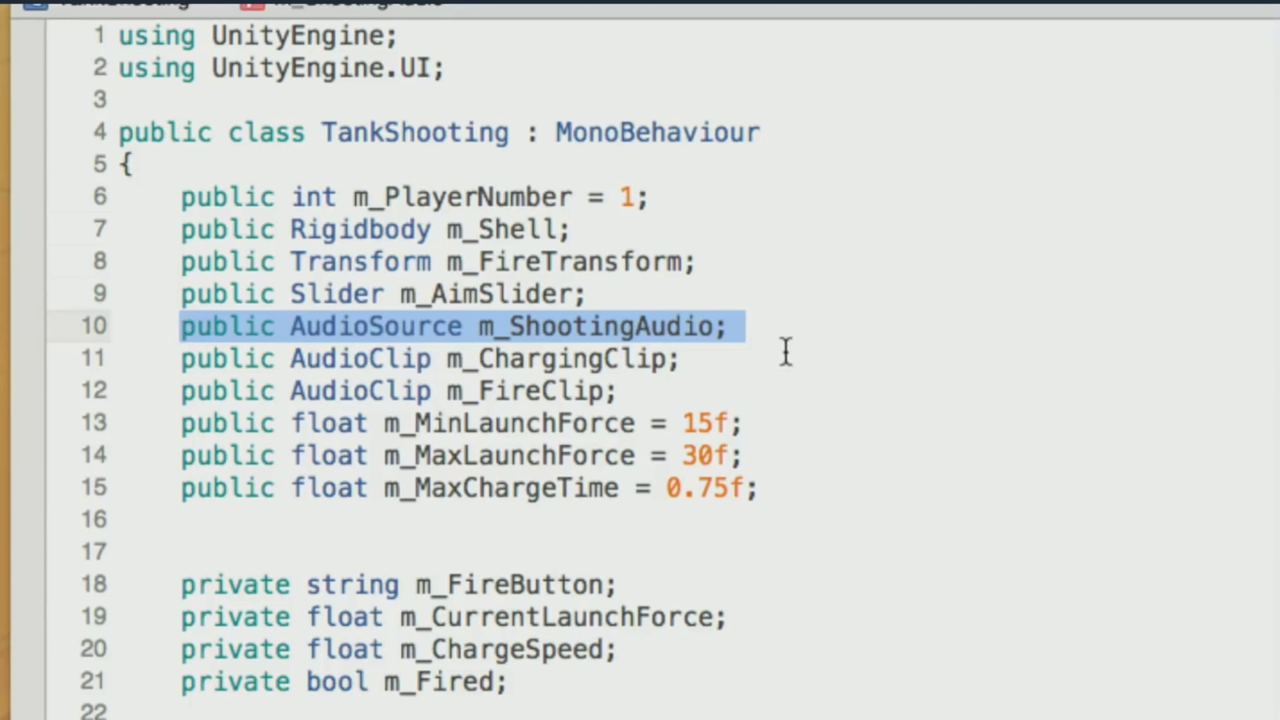
pyautogui.moveTo(690, 358); pyautogui.dragTo(345, 378)
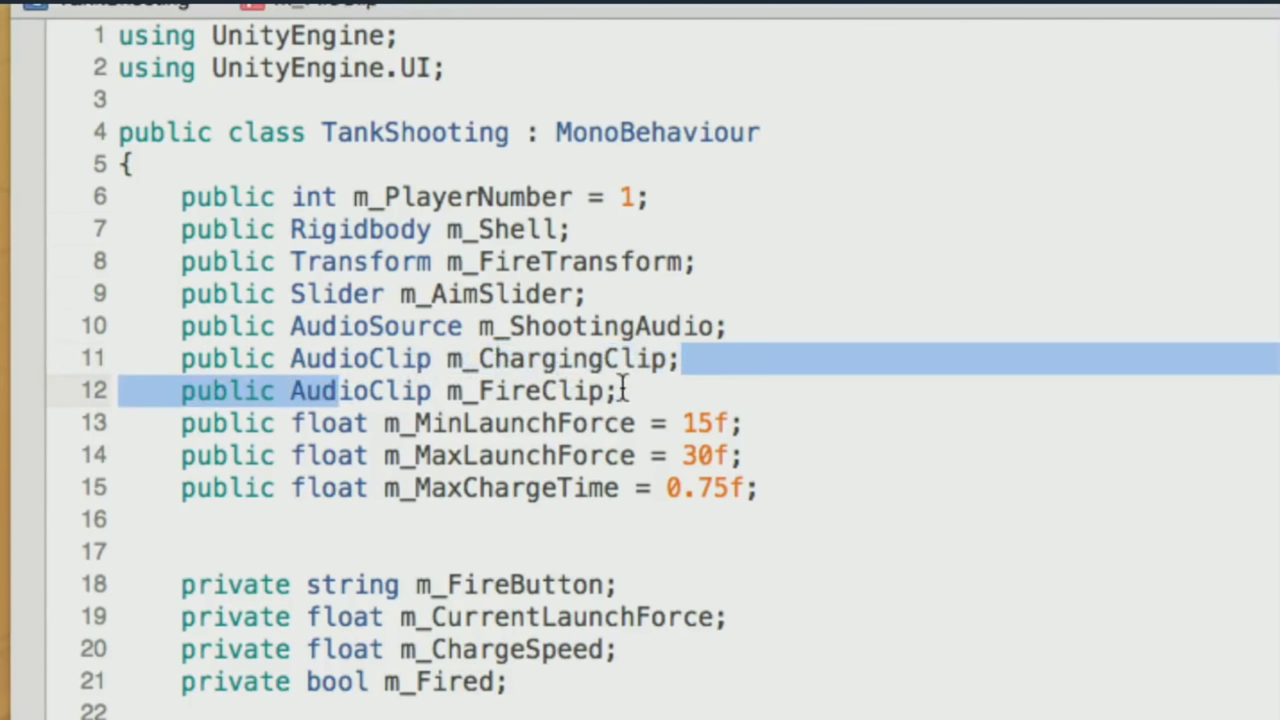